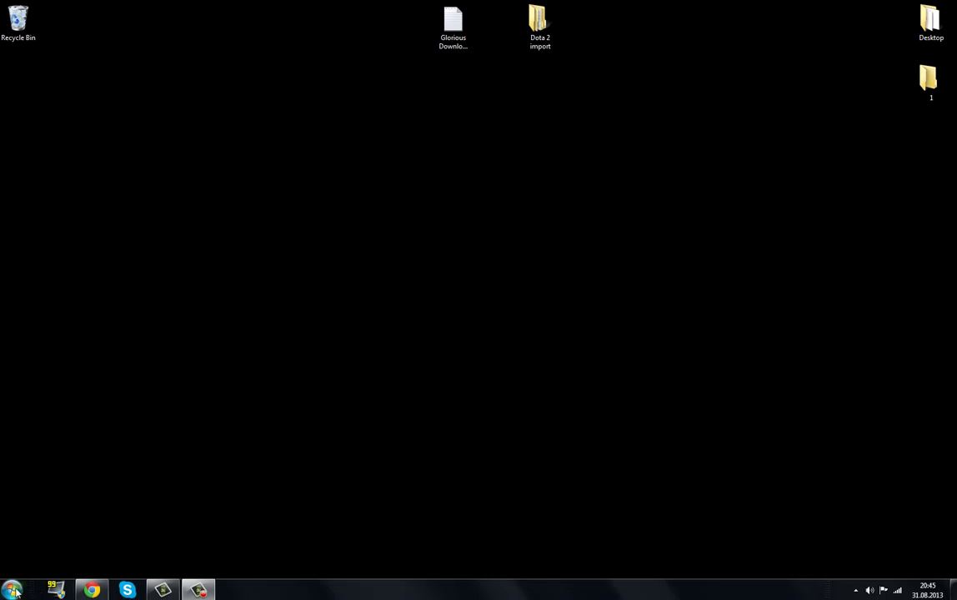
Launch Cannonfodder's StudioCompiler and pick ancient_apparition.mdl as the model to decompile
{"action": "left_click", "coordinate": [12, 590]}
{"action": "mouse_move", "coordinate": [74, 304]}
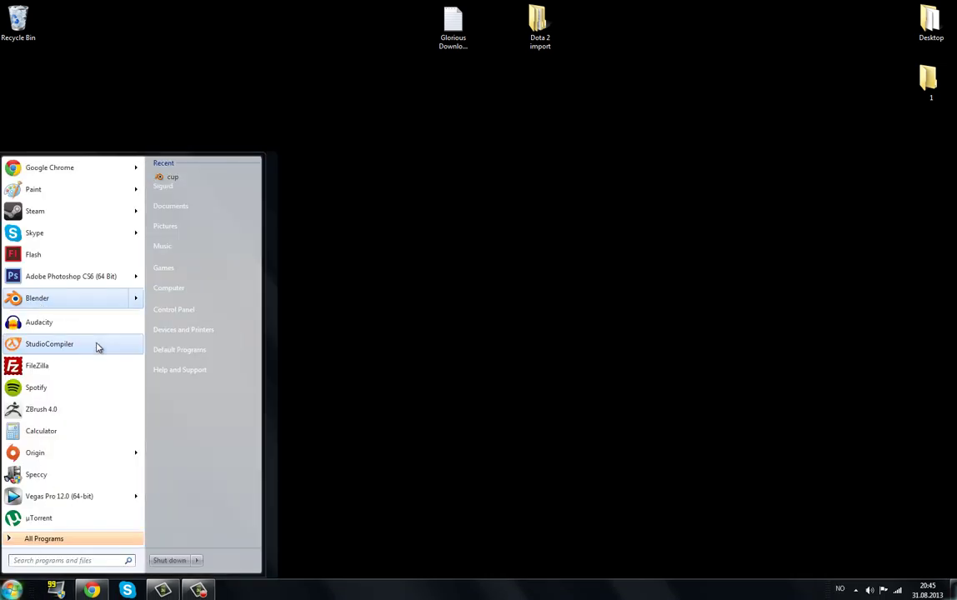
{"action": "left_click", "coordinate": [50, 344]}
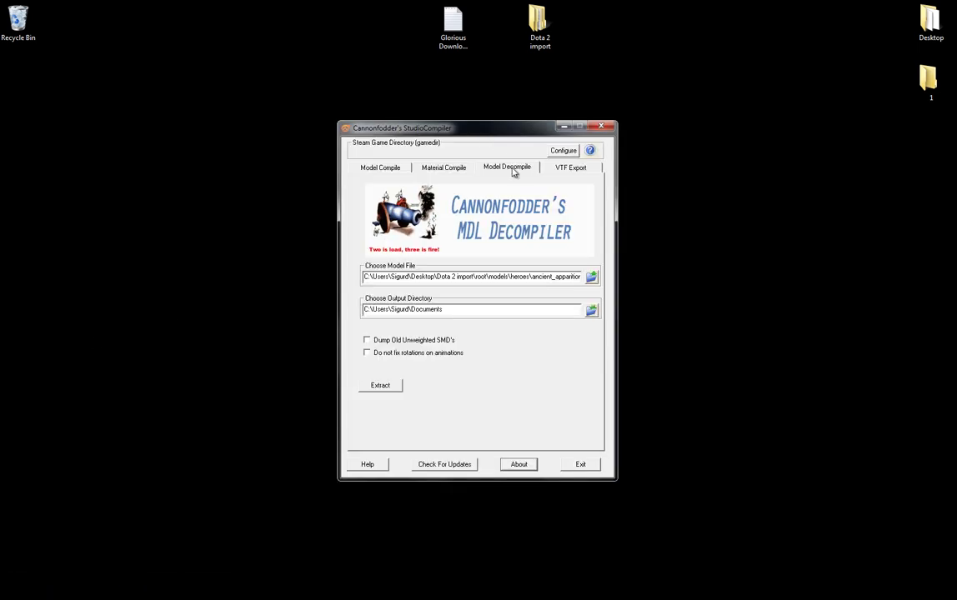
{"action": "left_click_drag", "start_coordinate": [505, 136], "coordinate": [476, 130]}
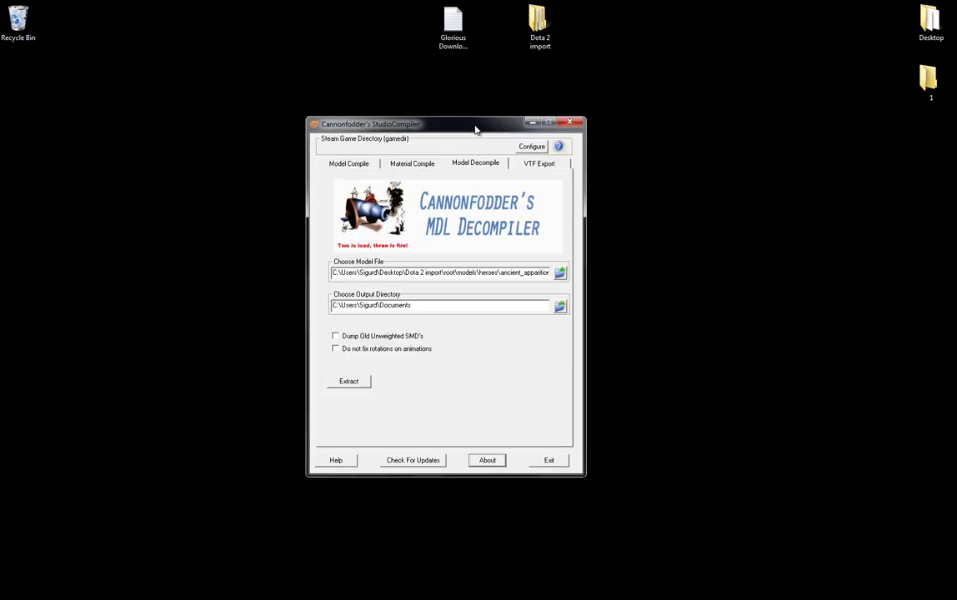
{"action": "left_click", "coordinate": [561, 274]}
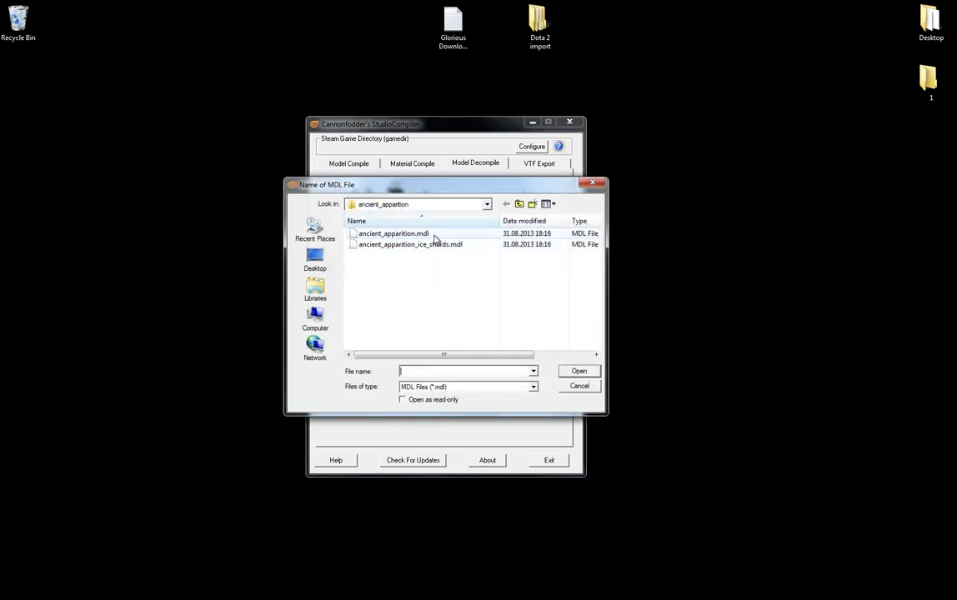
{"action": "double_click", "coordinate": [437, 236]}
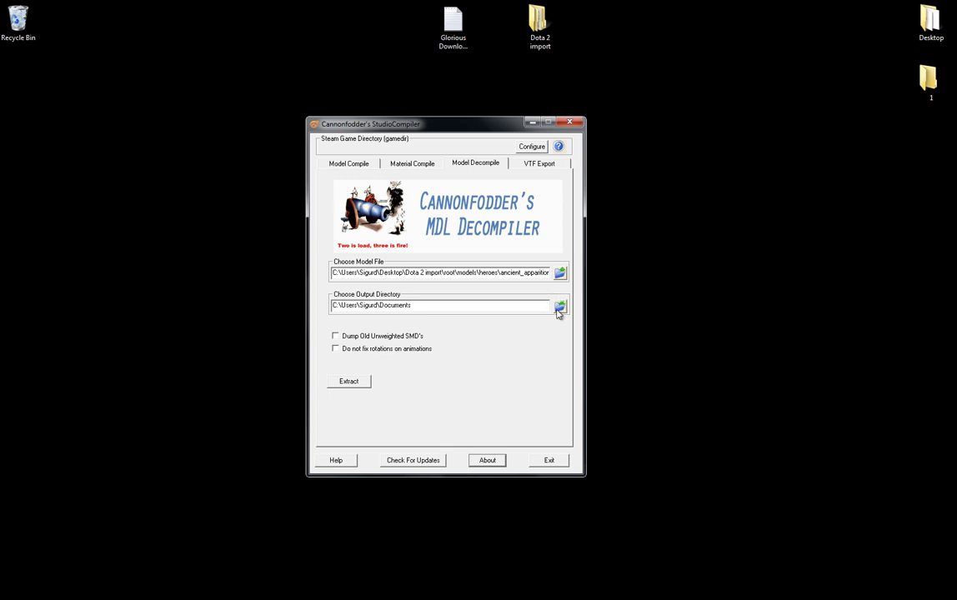
Set the decompiler's output directory to the Desktop
{"action": "left_click", "coordinate": [560, 308]}
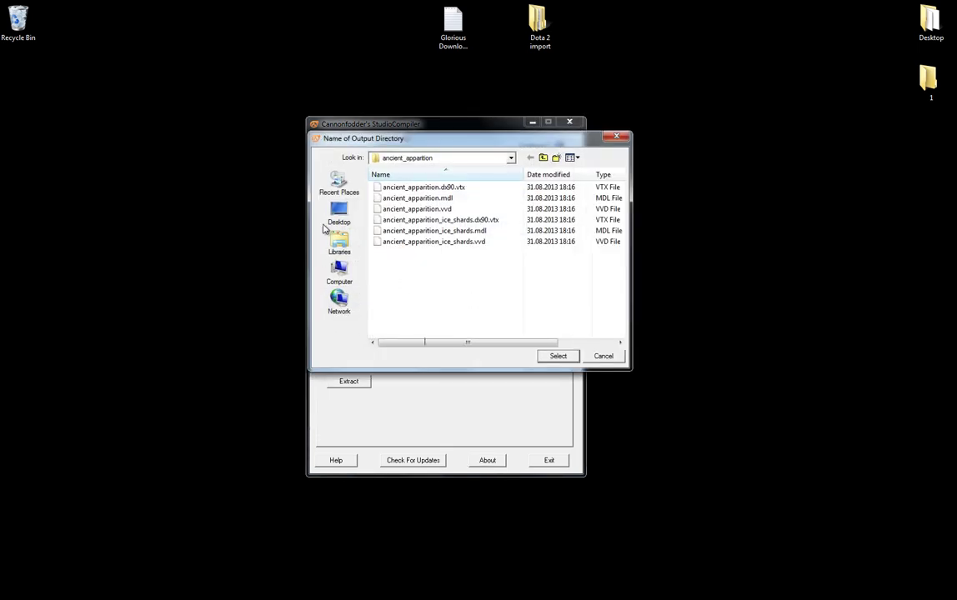
{"action": "left_click", "coordinate": [333, 218]}
{"action": "left_click", "coordinate": [558, 356]}
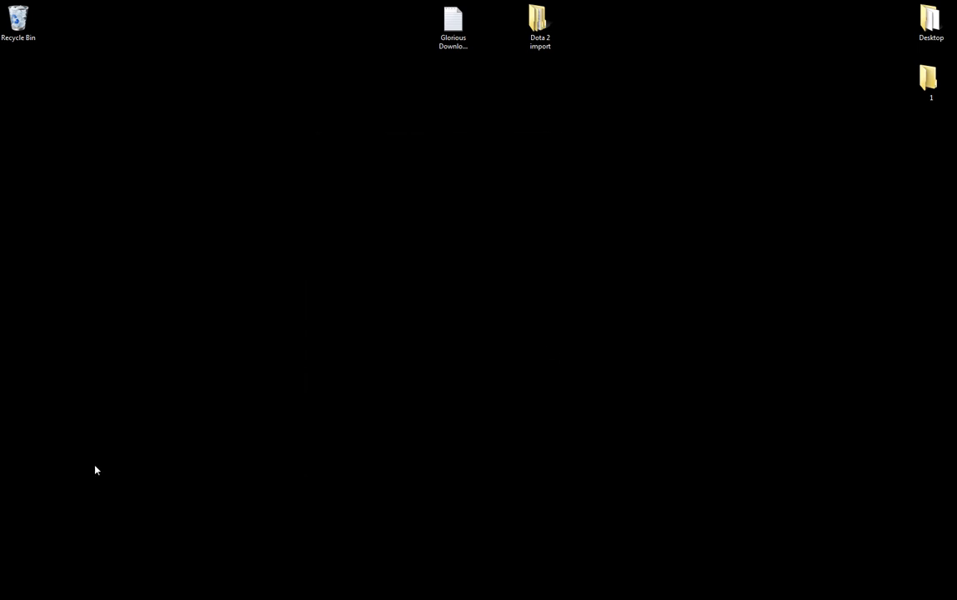
{"action": "left_click", "coordinate": [12, 590]}
{"action": "left_click", "coordinate": [73, 341]}
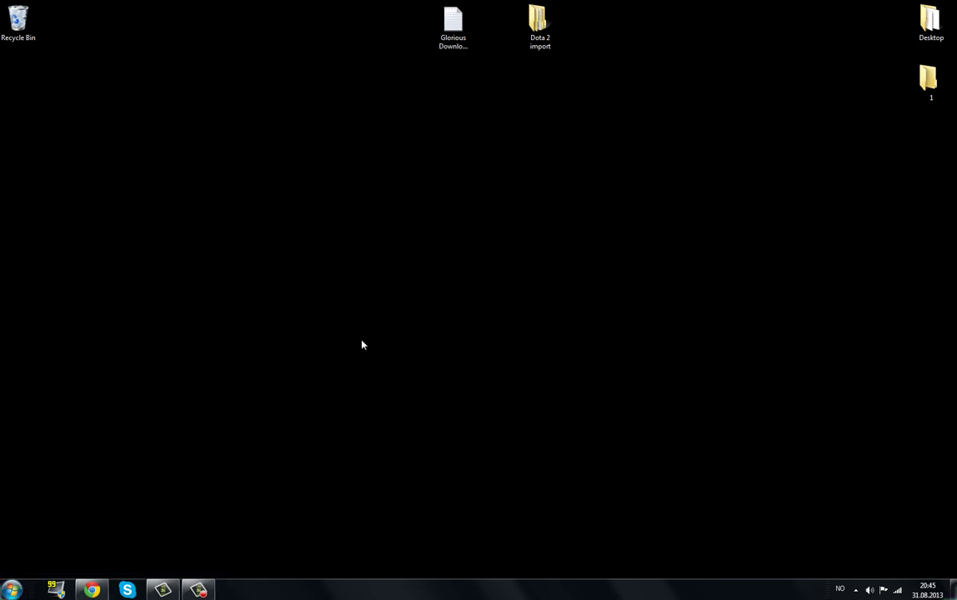
Run Extract, dismiss the 'has stopped working' crash, and select the Glorious Download Links file
{"action": "left_click", "coordinate": [384, 390]}
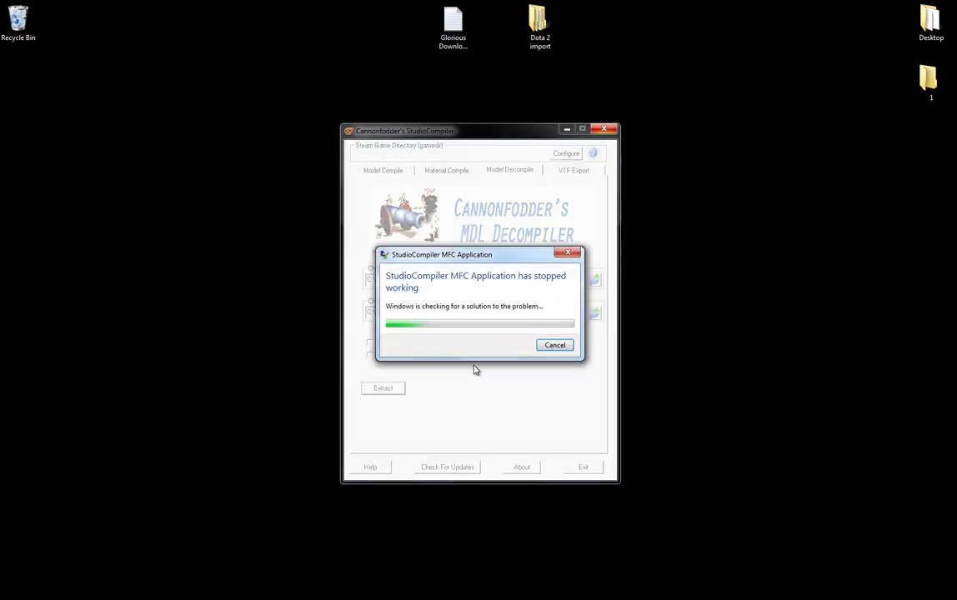
{"action": "left_click", "coordinate": [555, 345]}
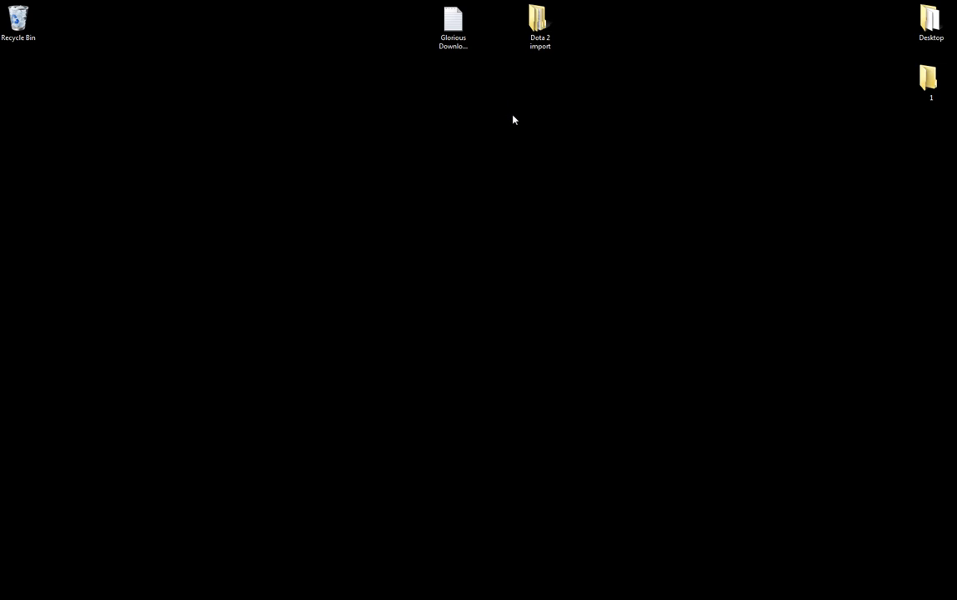
{"action": "left_click", "coordinate": [454, 30]}
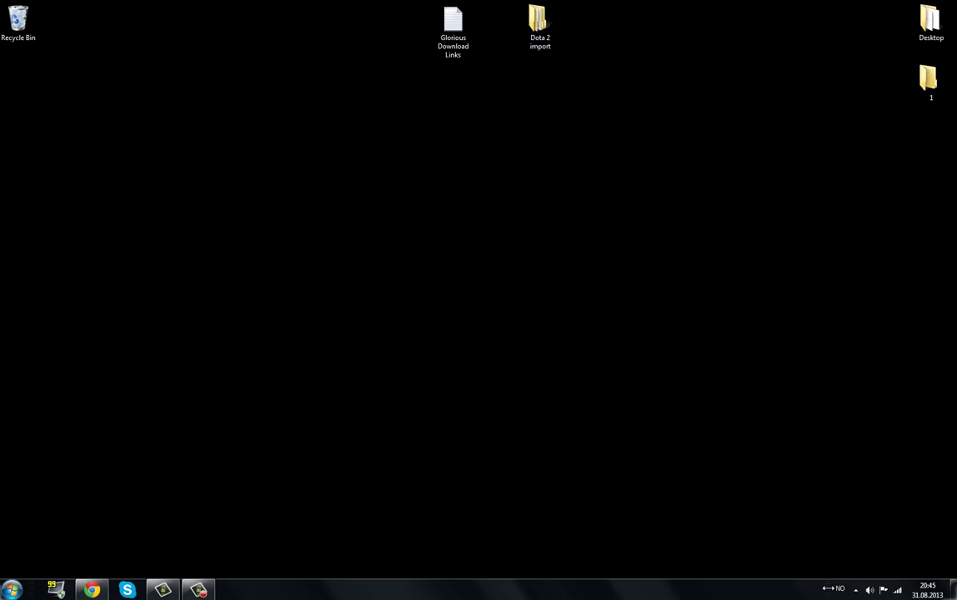
{"action": "left_click", "coordinate": [855, 590]}
{"action": "right_click", "coordinate": [838, 533]}
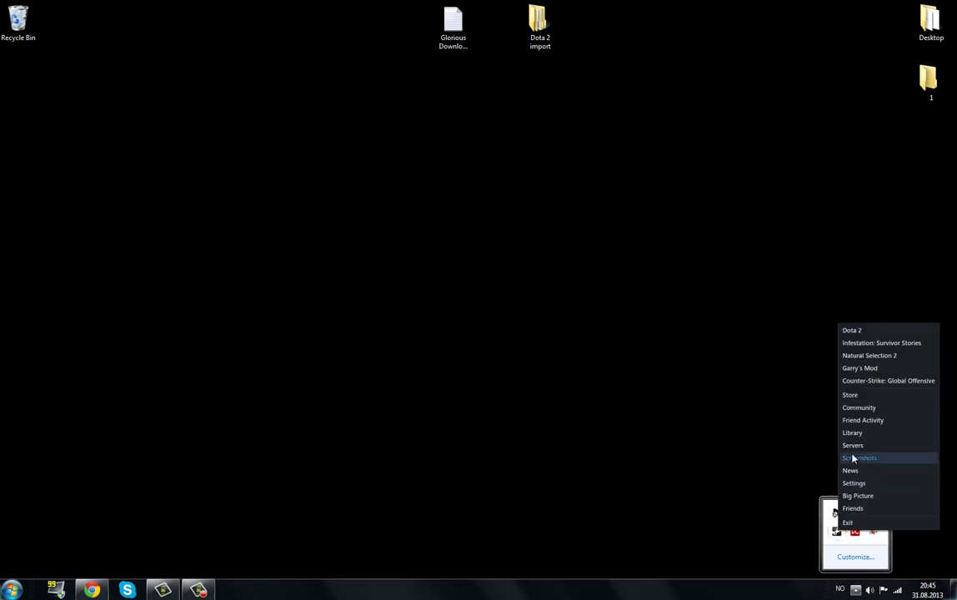
{"action": "left_click", "coordinate": [867, 434]}
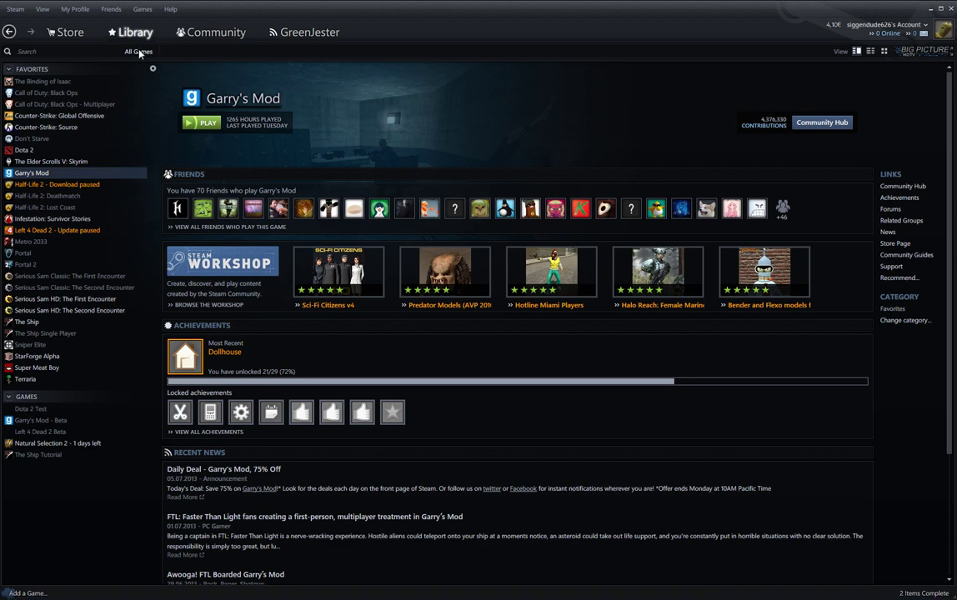
{"action": "left_click", "coordinate": [139, 51]}
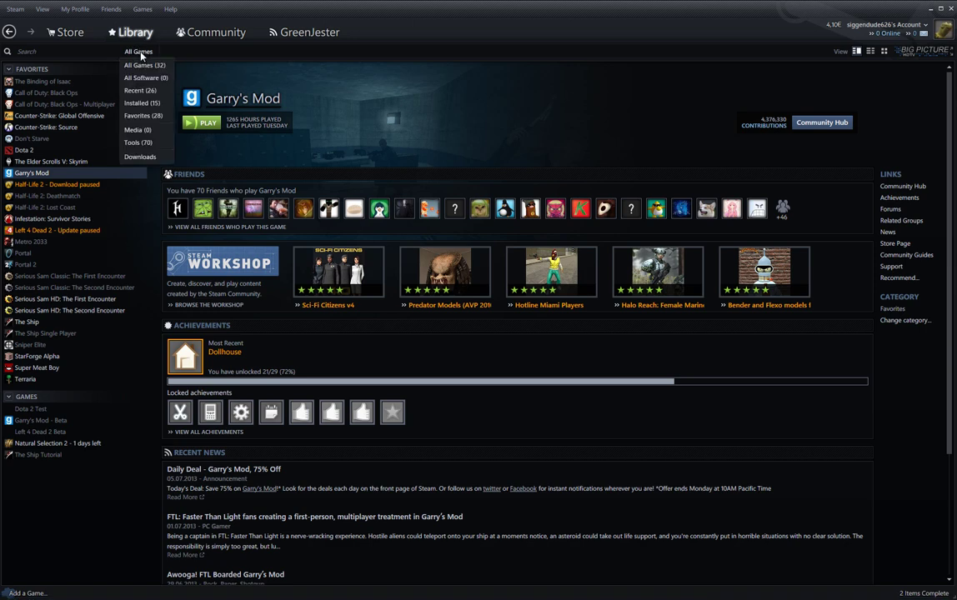
{"action": "left_click", "coordinate": [151, 147]}
{"action": "scroll", "coordinate": [149, 148], "scroll_direction": "down", "scroll_amount": 10}
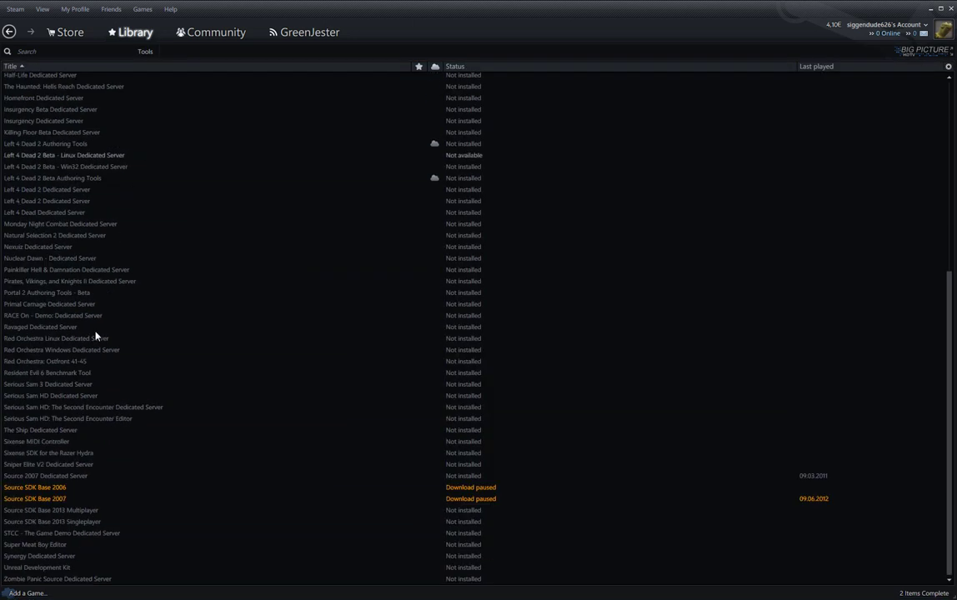
{"action": "scroll", "coordinate": [64, 497], "scroll_direction": "up", "scroll_amount": 10}
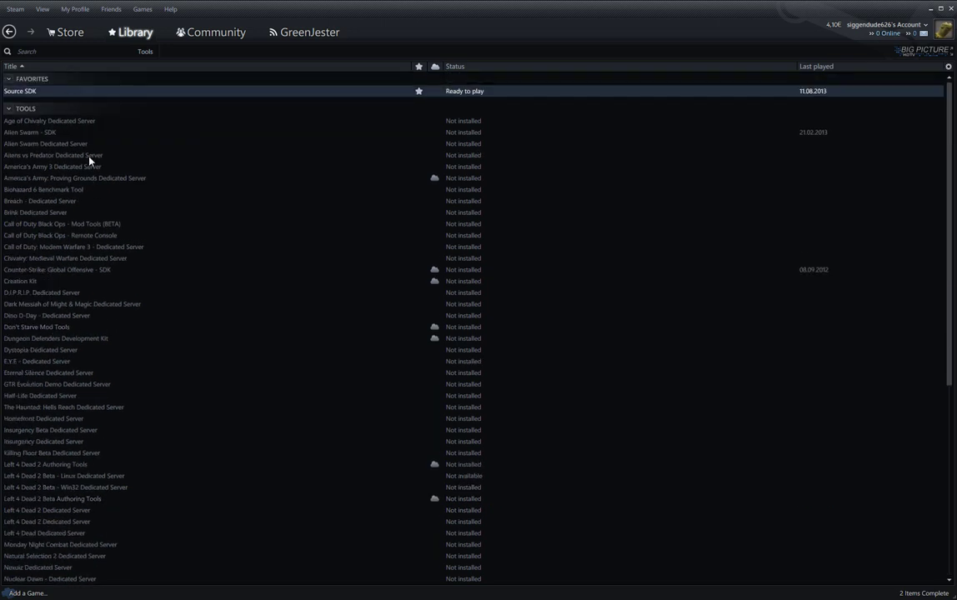
{"action": "right_click", "coordinate": [30, 95]}
{"action": "left_click", "coordinate": [47, 97]}
{"action": "scroll", "coordinate": [183, 252], "scroll_direction": "down", "scroll_amount": 10}
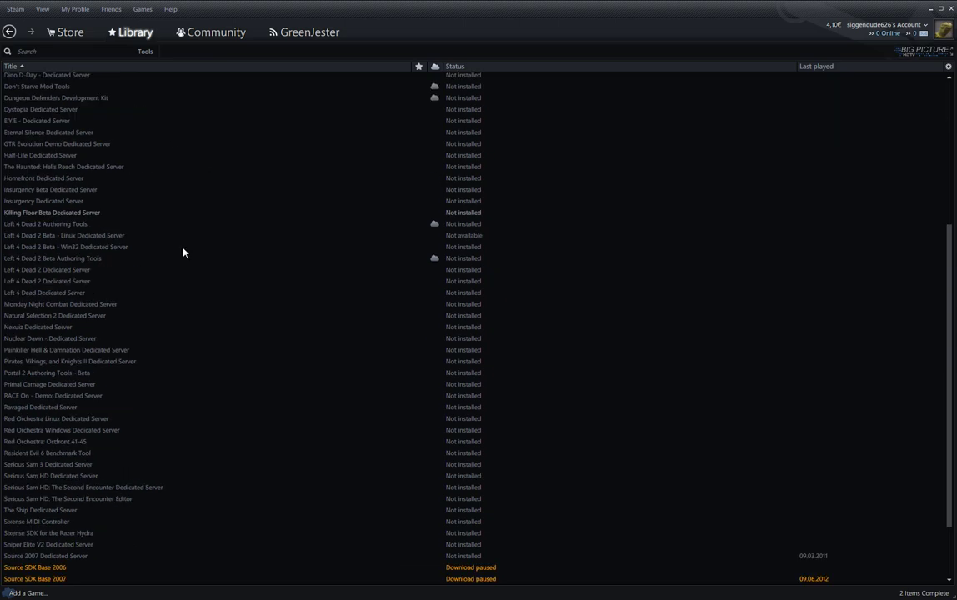
{"action": "left_click", "coordinate": [951, 9]}
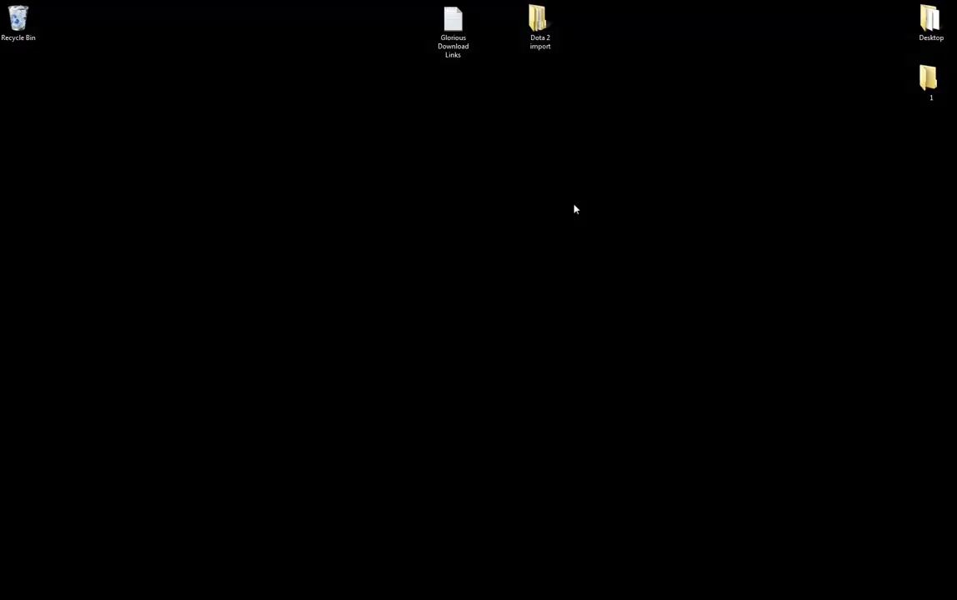
Copy the MDL Decompiler download URL from the Glorious Download Links notes
{"action": "double_click", "coordinate": [467, 37]}
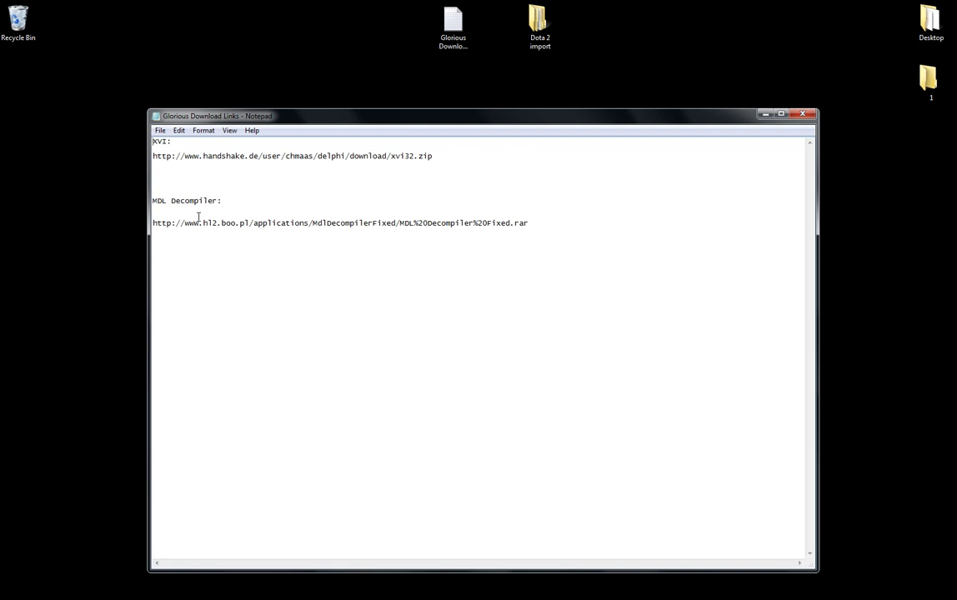
{"action": "mouse_move", "coordinate": [535, 223]}
{"action": "left_mouse_down"}
{"action": "mouse_move", "coordinate": [152, 223]}
{"action": "mouse_move", "coordinate": [527, 228]}
{"action": "left_mouse_up"}
{"action": "right_click", "coordinate": [528, 227]}
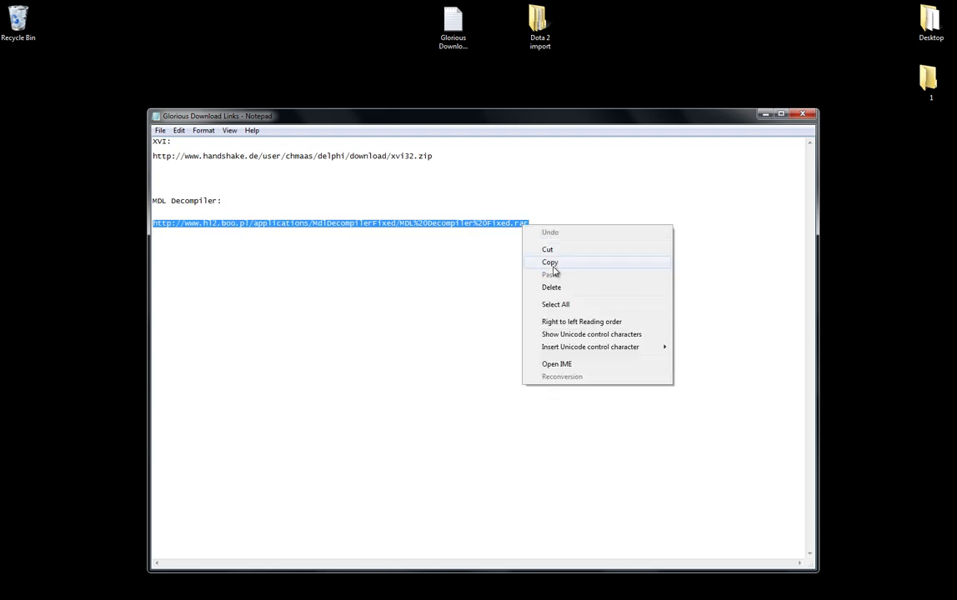
{"action": "left_click", "coordinate": [550, 261]}
{"action": "left_click", "coordinate": [92, 590]}
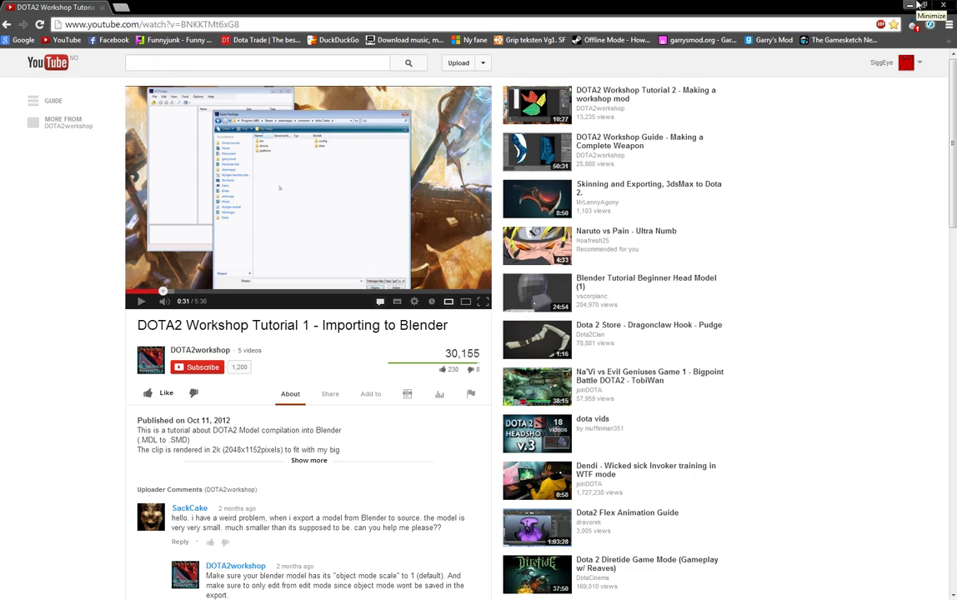
Browse the Dota 2 import root folder and its materials folder, then close it
{"action": "left_click", "coordinate": [916, 5]}
{"action": "left_click", "coordinate": [543, 29]}
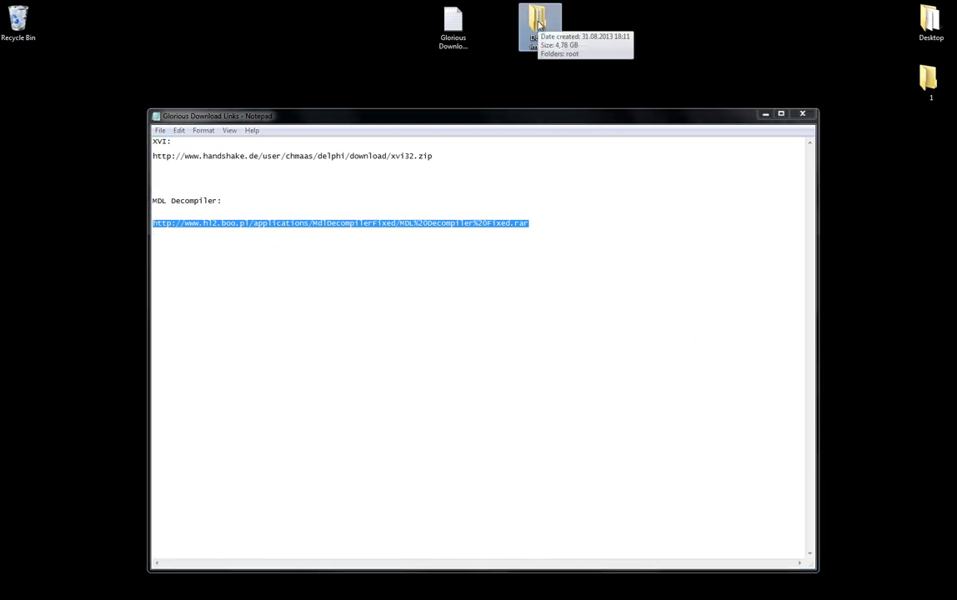
{"action": "double_click", "coordinate": [538, 26]}
{"action": "double_click", "coordinate": [359, 168]}
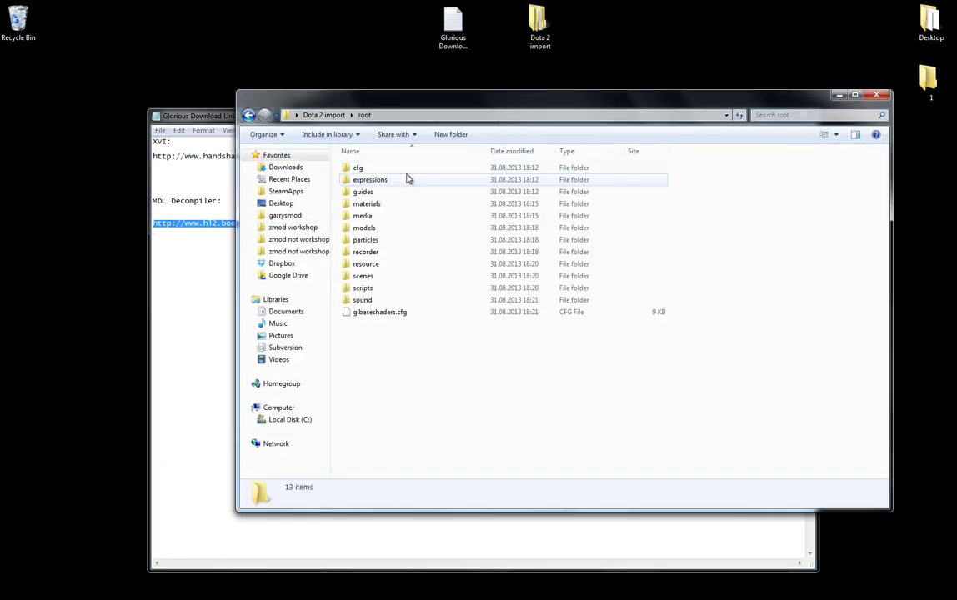
{"action": "left_click_drag", "start_coordinate": [416, 369], "coordinate": [467, 358]}
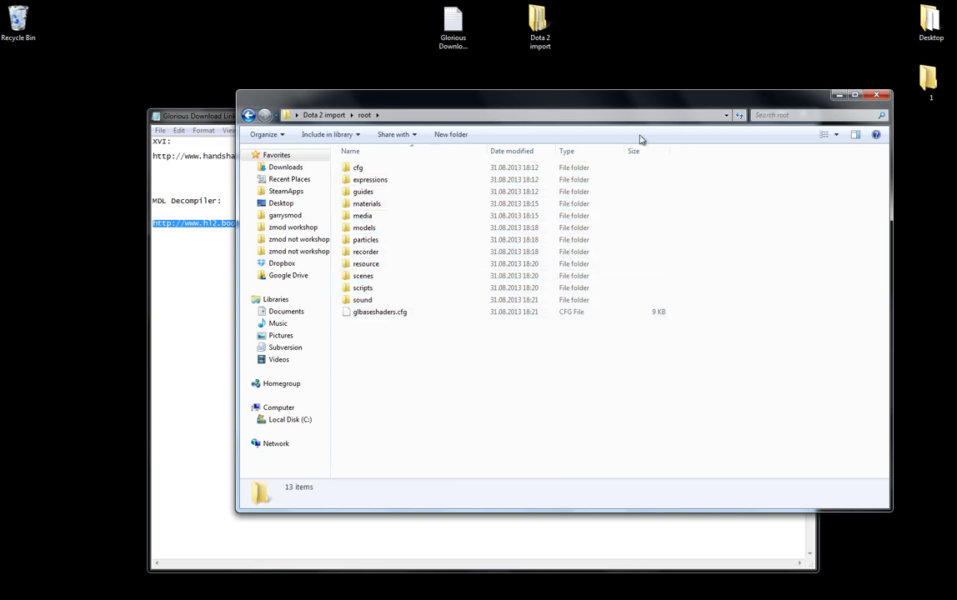
{"action": "left_click", "coordinate": [412, 205]}
{"action": "left_click", "coordinate": [877, 97]}
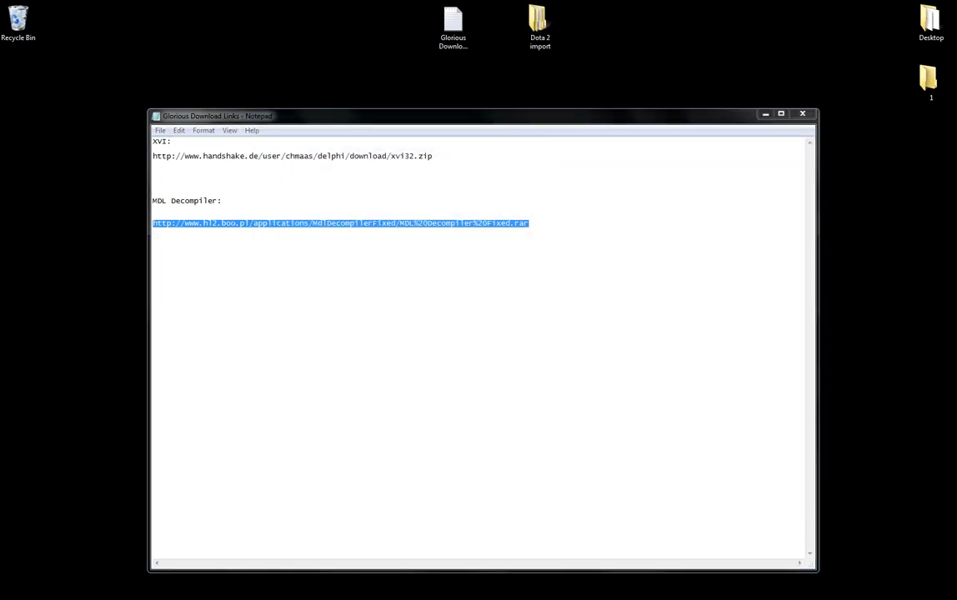
{"action": "left_click", "coordinate": [92, 590]}
Download MDL Decompiler Fixed.rar from the pasted URL and select all its files in WinRAR
{"action": "left_click", "coordinate": [143, 24]}
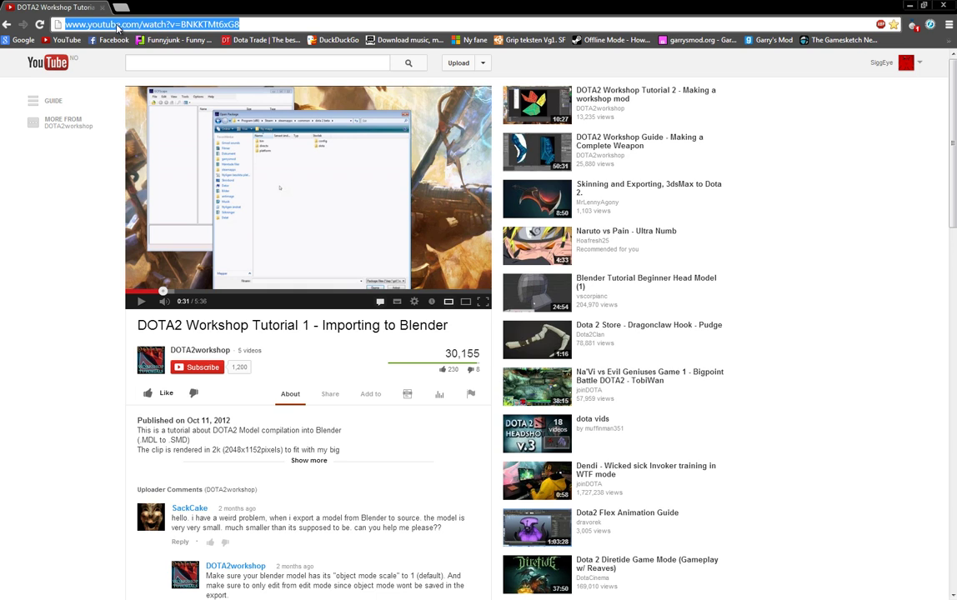
{"action": "key", "text": "ctrl+v"}
{"action": "key", "text": "Return"}
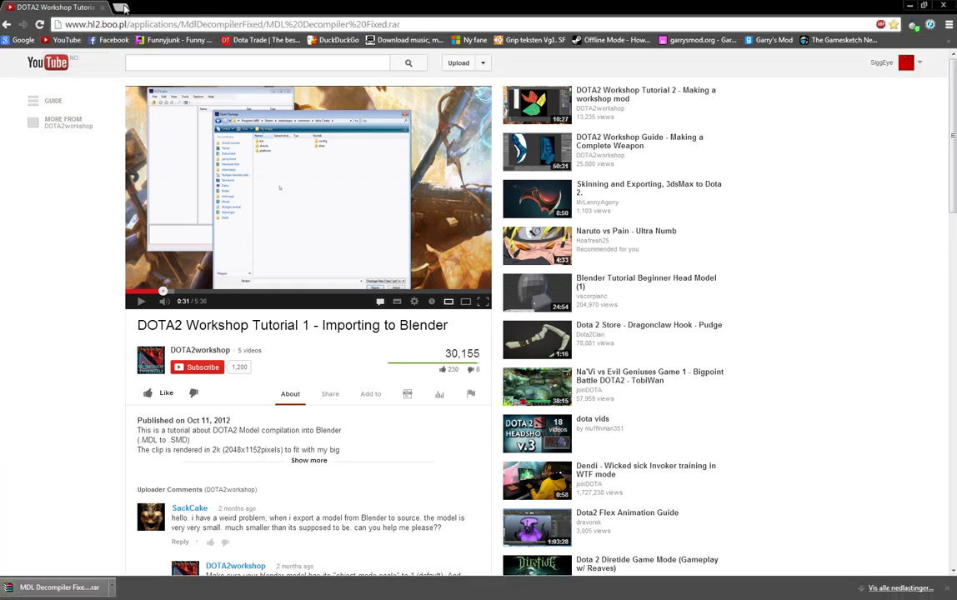
{"action": "left_click", "coordinate": [90, 588]}
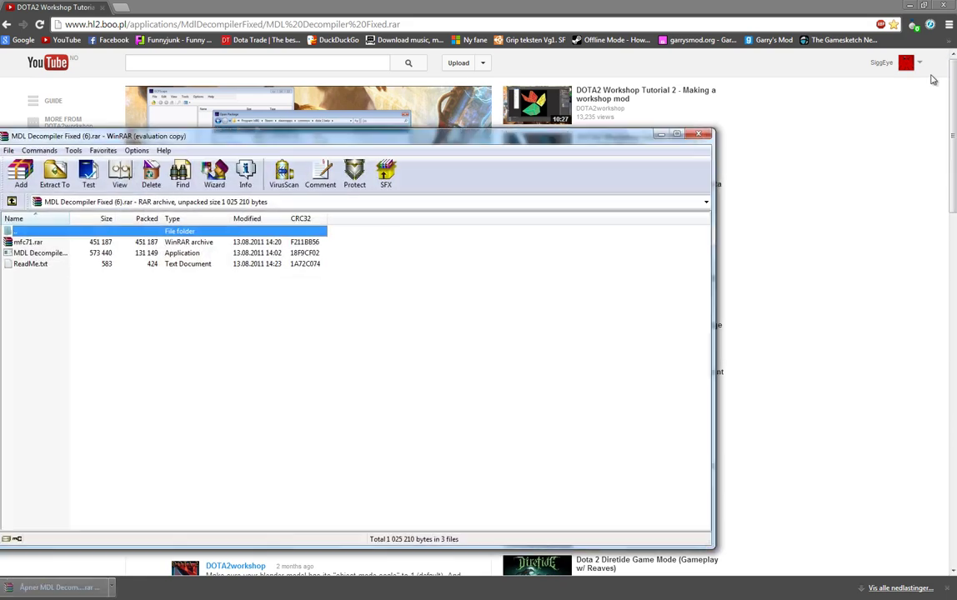
{"action": "left_click", "coordinate": [908, 5]}
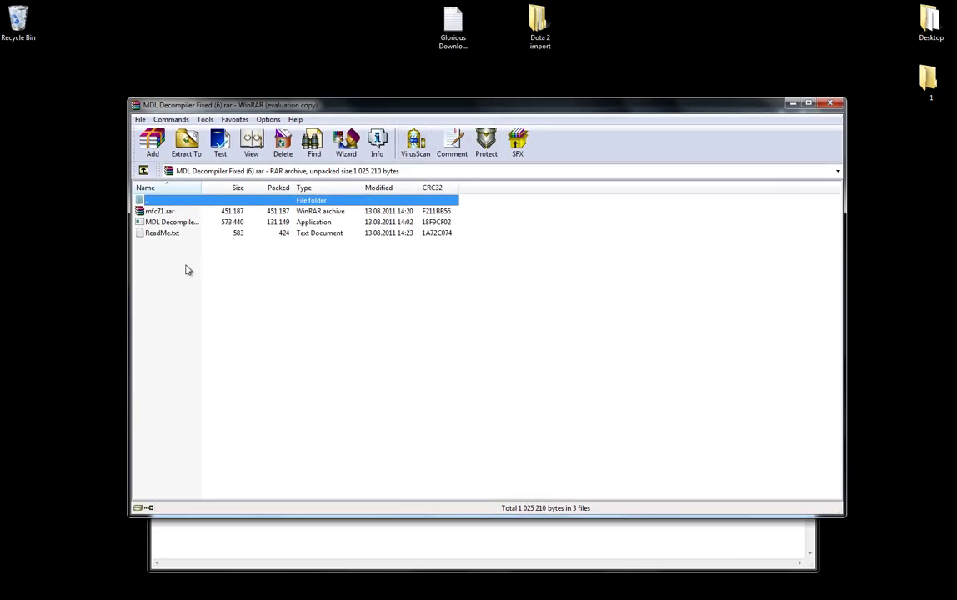
{"action": "key", "text": "ctrl+a"}
{"action": "left_click", "coordinate": [11, 592]}
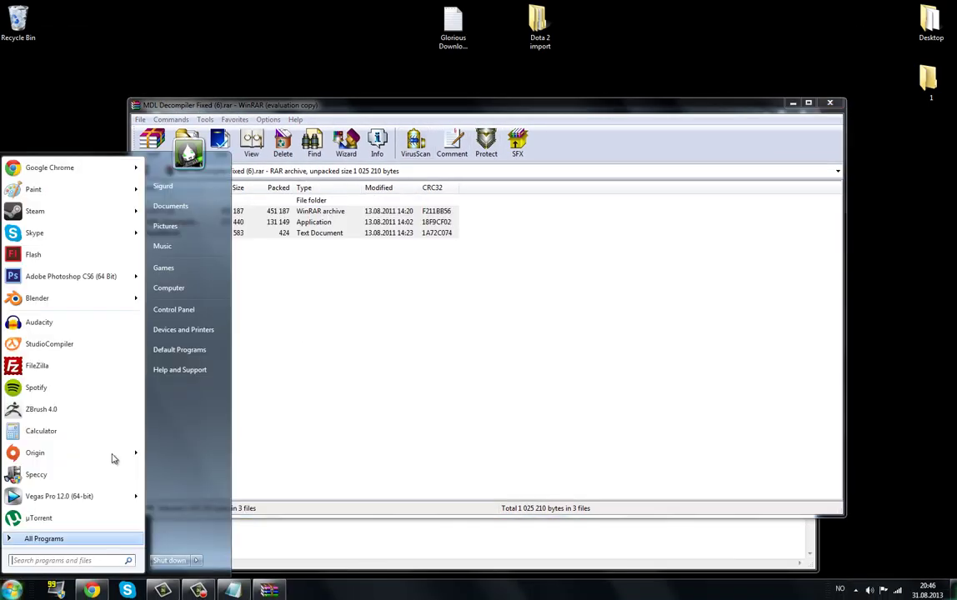
Navigate from SteamApps through the account folder to sourcesdk\bin\ep1\bin
{"action": "left_click", "coordinate": [208, 272]}
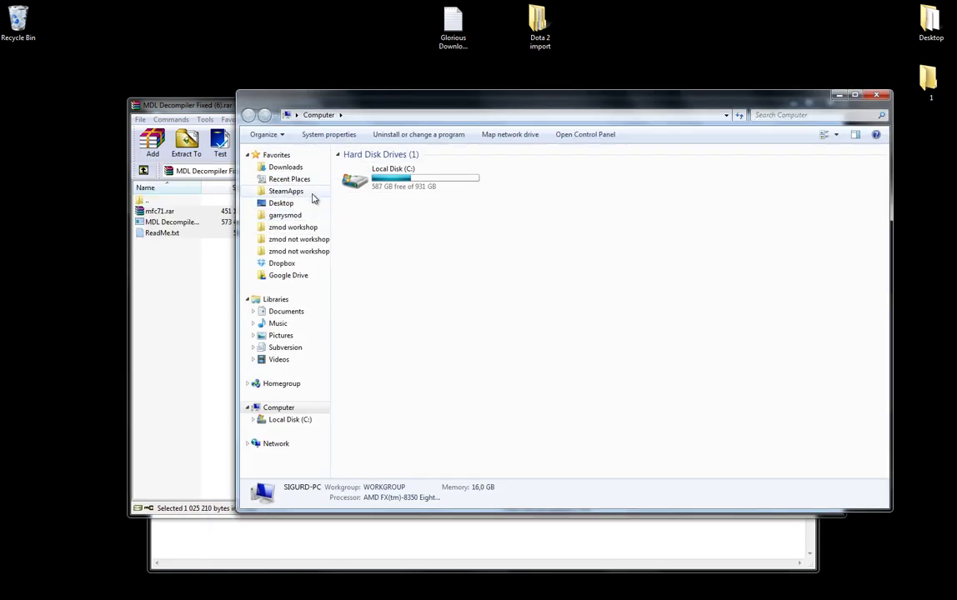
{"action": "left_click", "coordinate": [310, 193]}
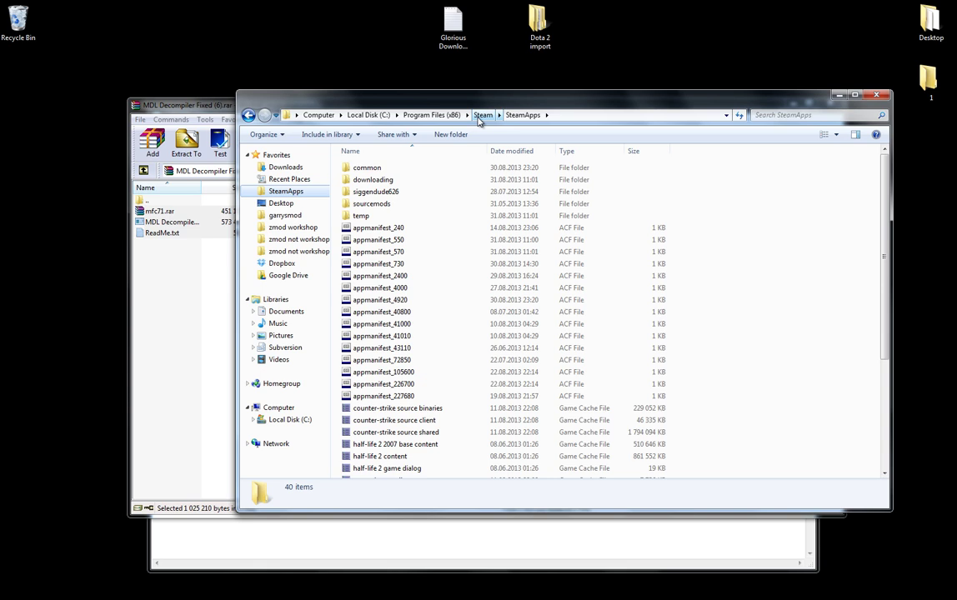
{"action": "double_click", "coordinate": [421, 192]}
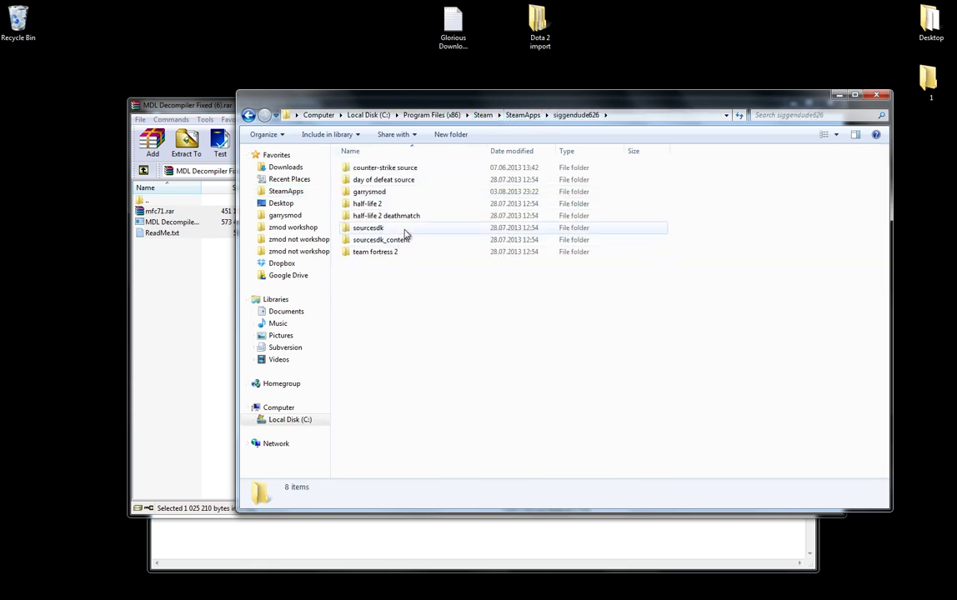
{"action": "double_click", "coordinate": [406, 228]}
{"action": "double_click", "coordinate": [417, 168]}
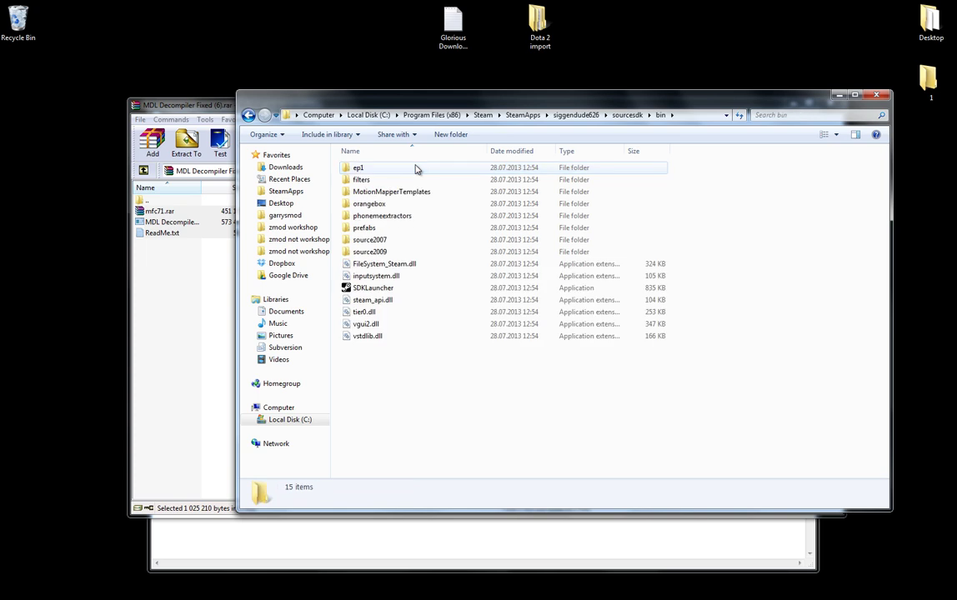
{"action": "double_click", "coordinate": [417, 169]}
{"action": "double_click", "coordinate": [417, 168]}
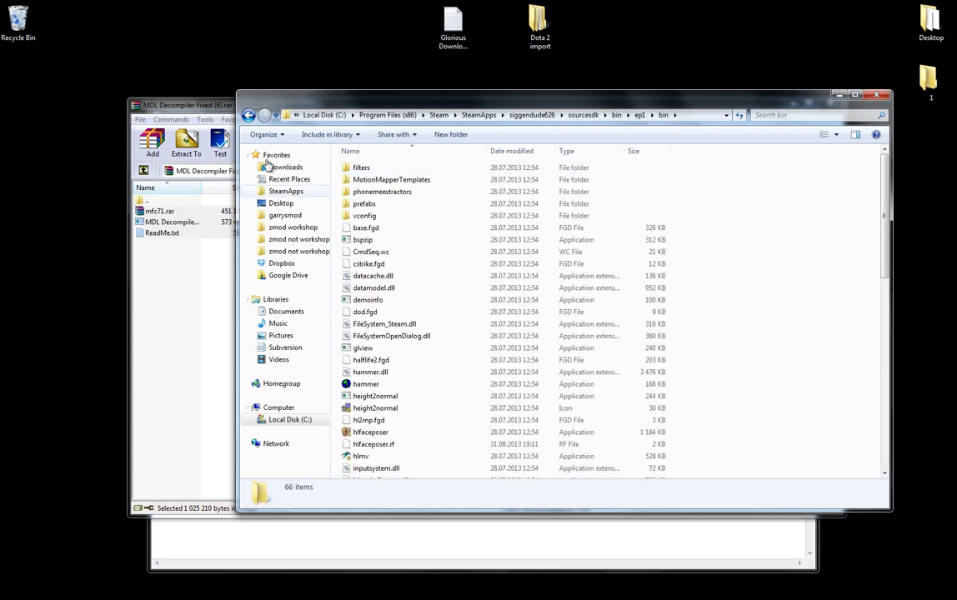
{"action": "left_click", "coordinate": [148, 187]}
Move MDL Decompiler Fixed from the archive into ep1\bin, replacing the existing file
{"action": "left_click", "coordinate": [92, 228]}
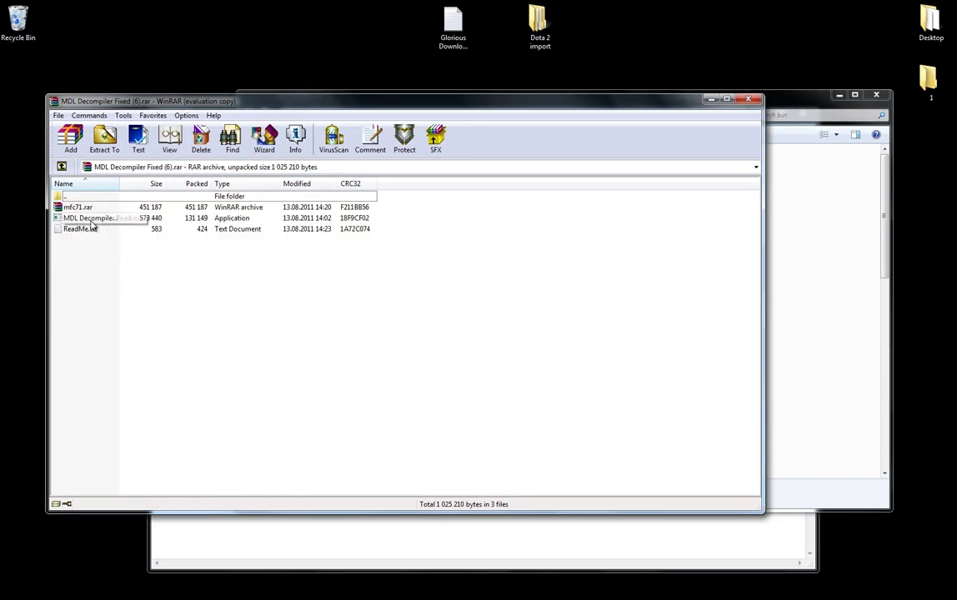
{"action": "left_click_drag", "start_coordinate": [87, 217], "coordinate": [329, 217]}
{"action": "left_click_drag", "start_coordinate": [817, 248], "coordinate": [763, 227]}
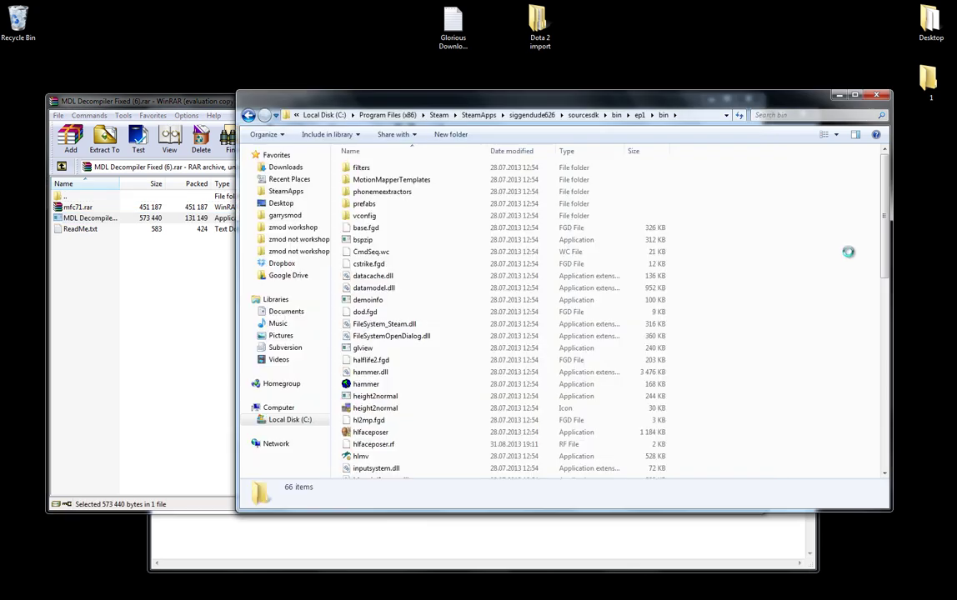
{"action": "left_click", "coordinate": [472, 234]}
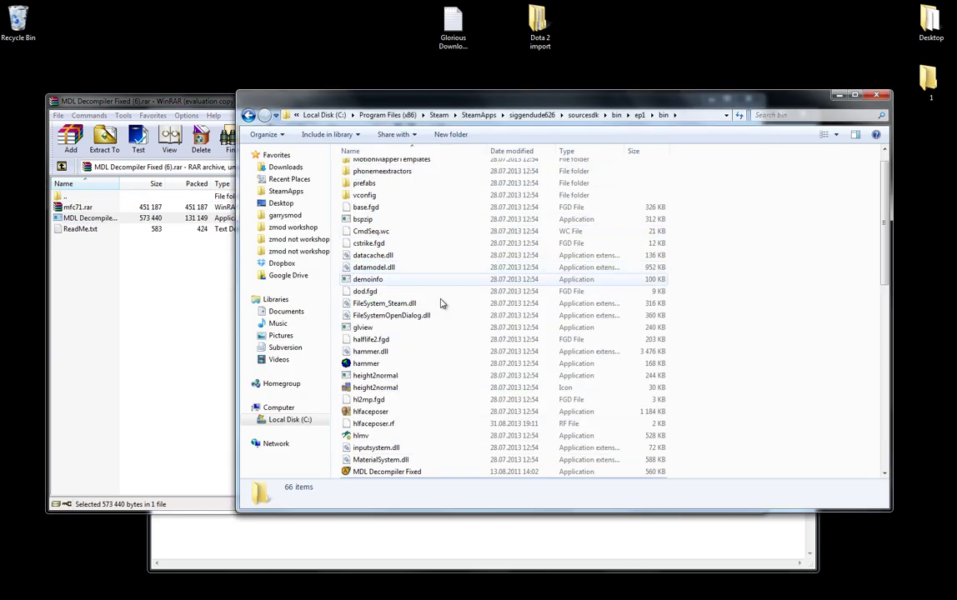
Put a shortcut to MDL Decompiler Fixed on the desktop
{"action": "right_click", "coordinate": [398, 439]}
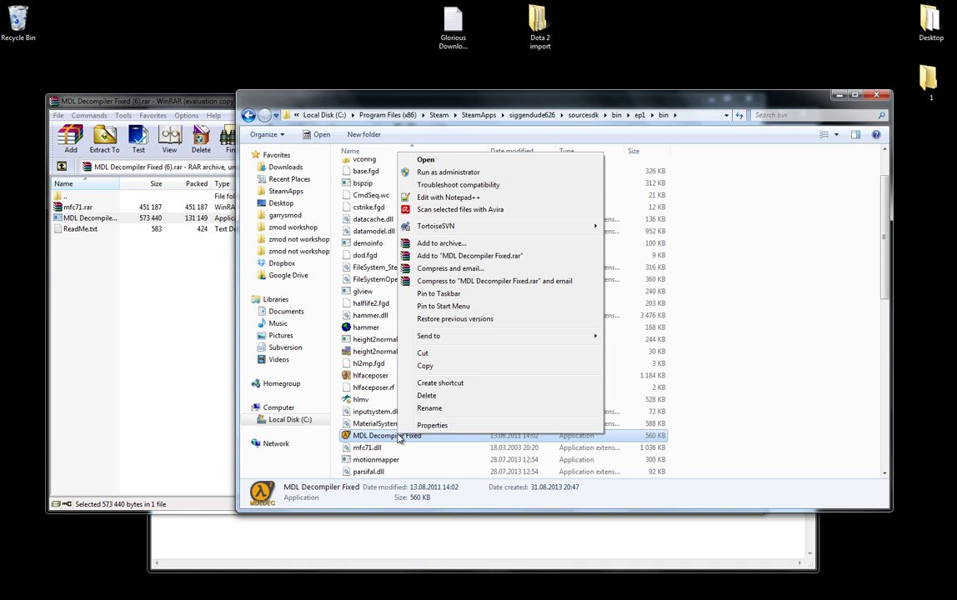
{"action": "left_click", "coordinate": [468, 369]}
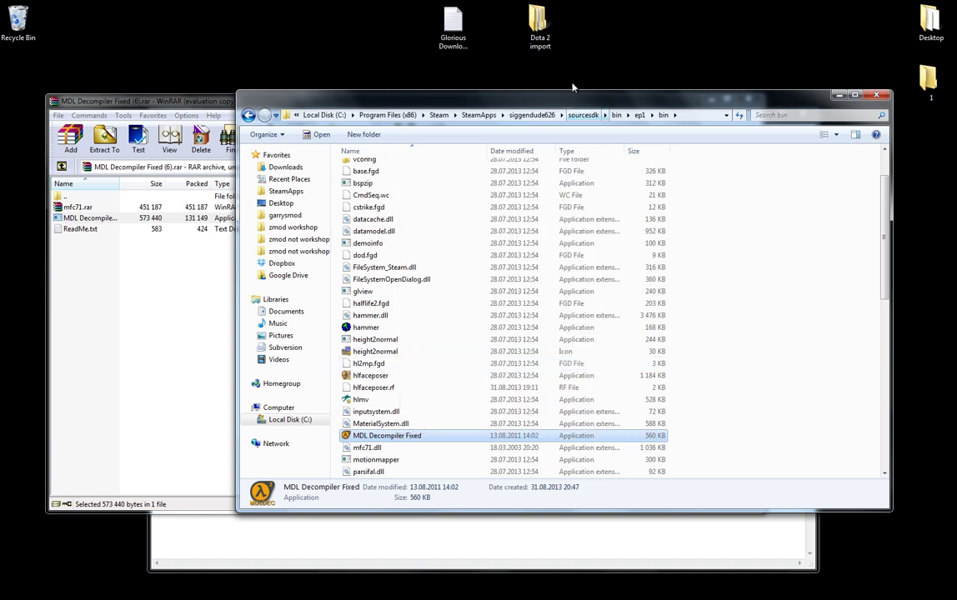
{"action": "right_click", "coordinate": [591, 35]}
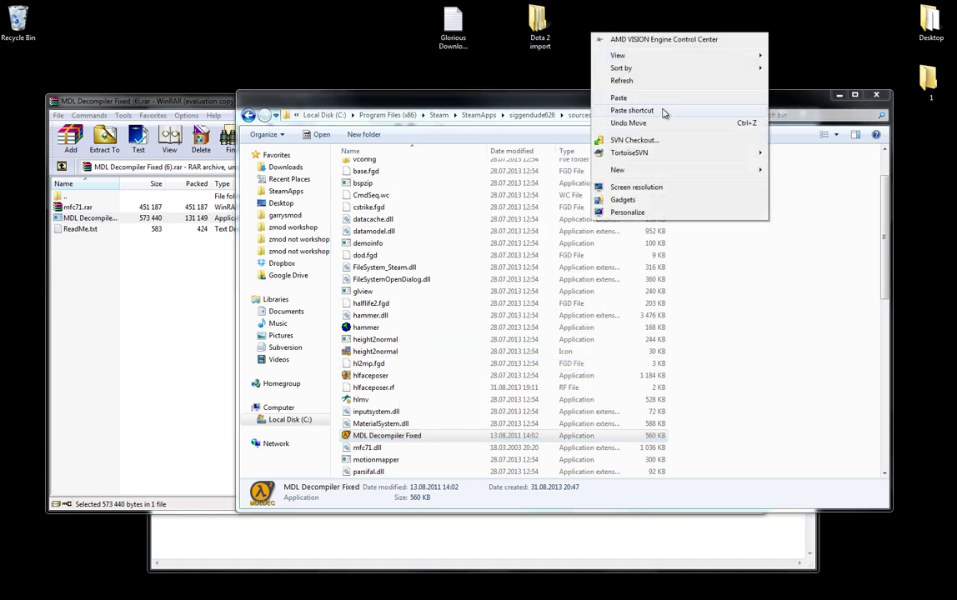
{"action": "left_click", "coordinate": [632, 110]}
Extract mfc71.dll from mfc71.rar into ep1\bin, replacing the old one, and close the windows
{"action": "left_click", "coordinate": [103, 261]}
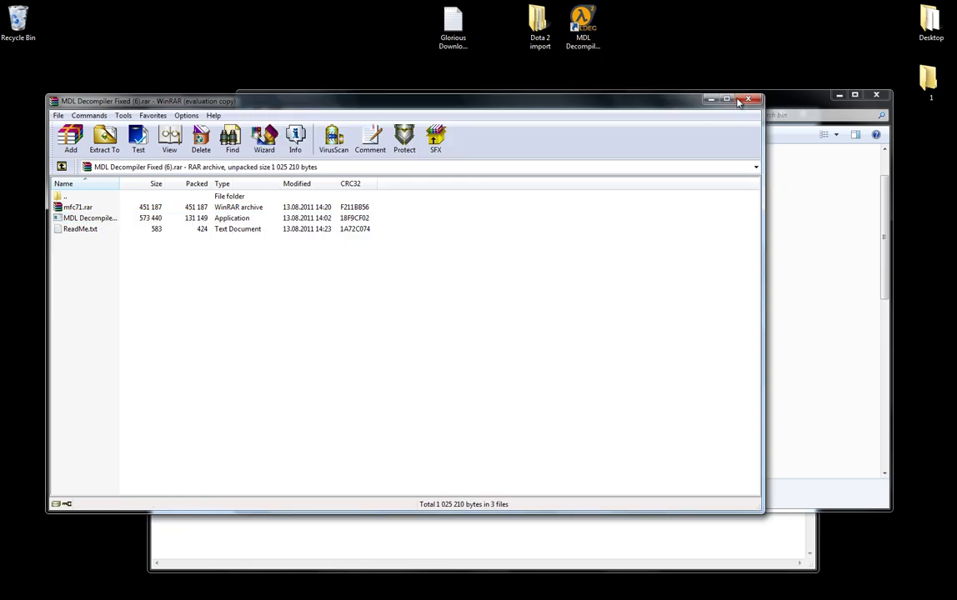
{"action": "double_click", "coordinate": [139, 209]}
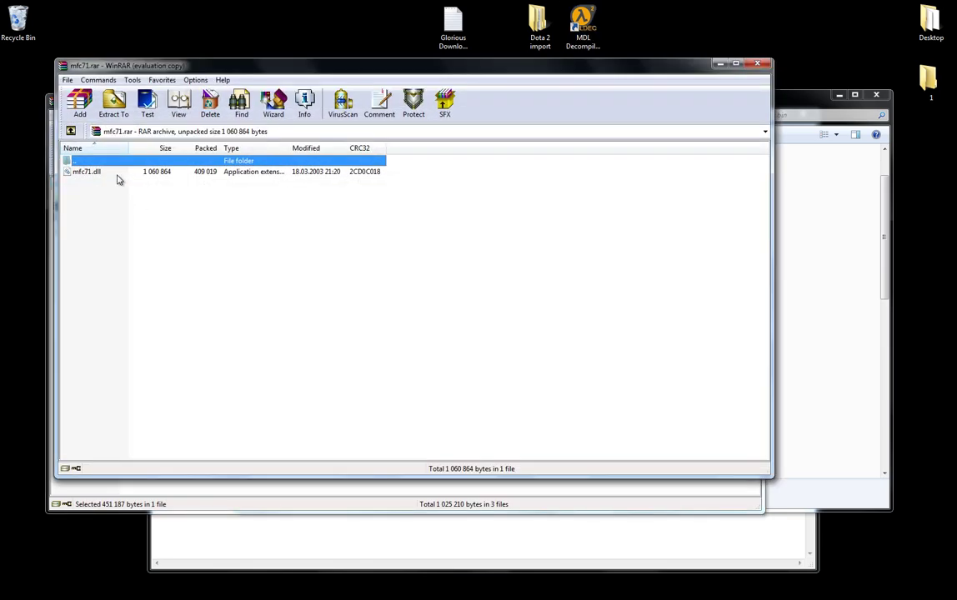
{"action": "left_click_drag", "start_coordinate": [84, 175], "coordinate": [304, 194]}
{"action": "left_click_drag", "start_coordinate": [839, 275], "coordinate": [841, 277]}
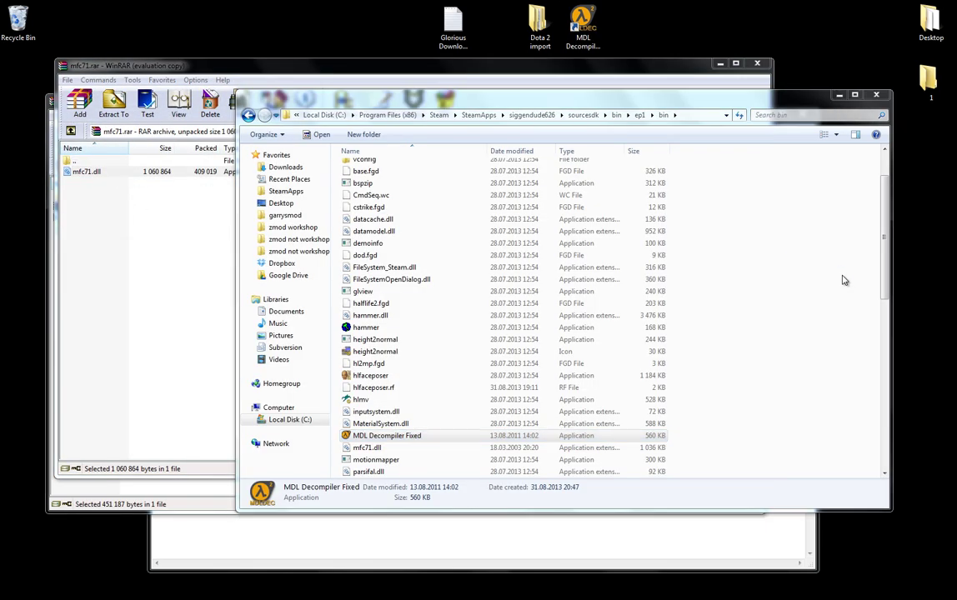
{"action": "left_click", "coordinate": [523, 248]}
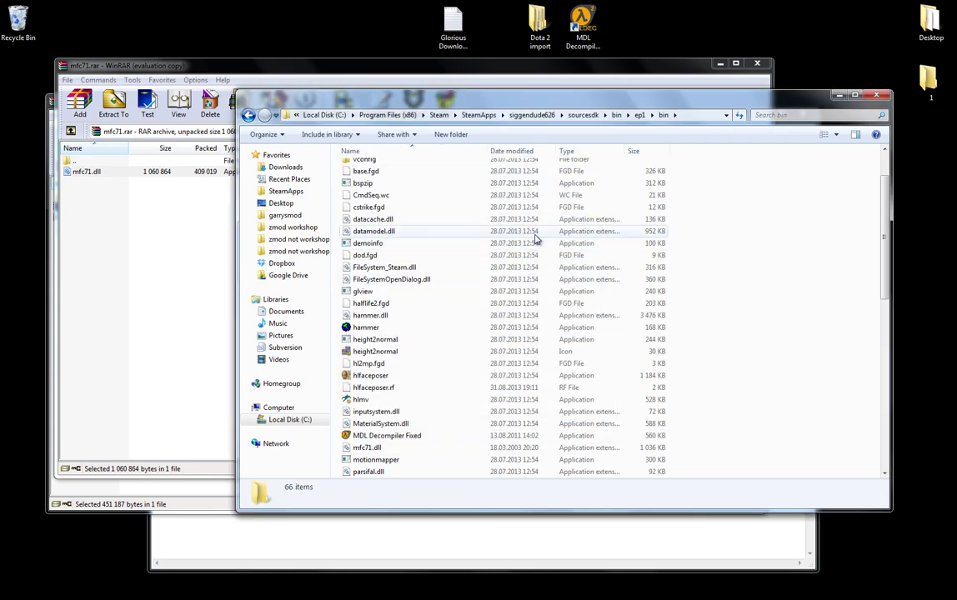
{"action": "left_click", "coordinate": [872, 97]}
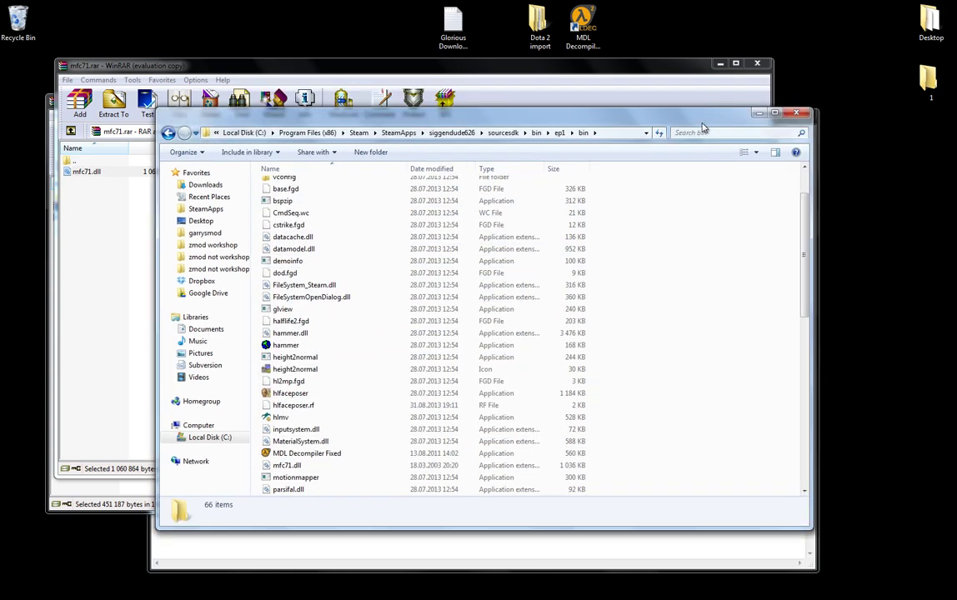
{"action": "left_click", "coordinate": [699, 73]}
{"action": "left_click", "coordinate": [750, 67]}
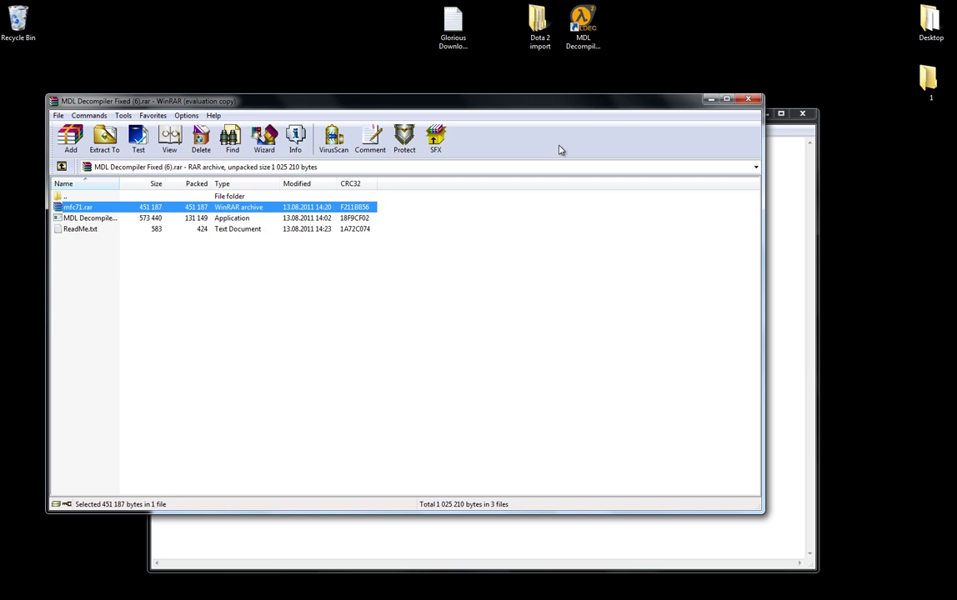
Close the decompiler archive, select the xvi32.zip link in the notes, and minimize Notepad
{"action": "left_click", "coordinate": [748, 100]}
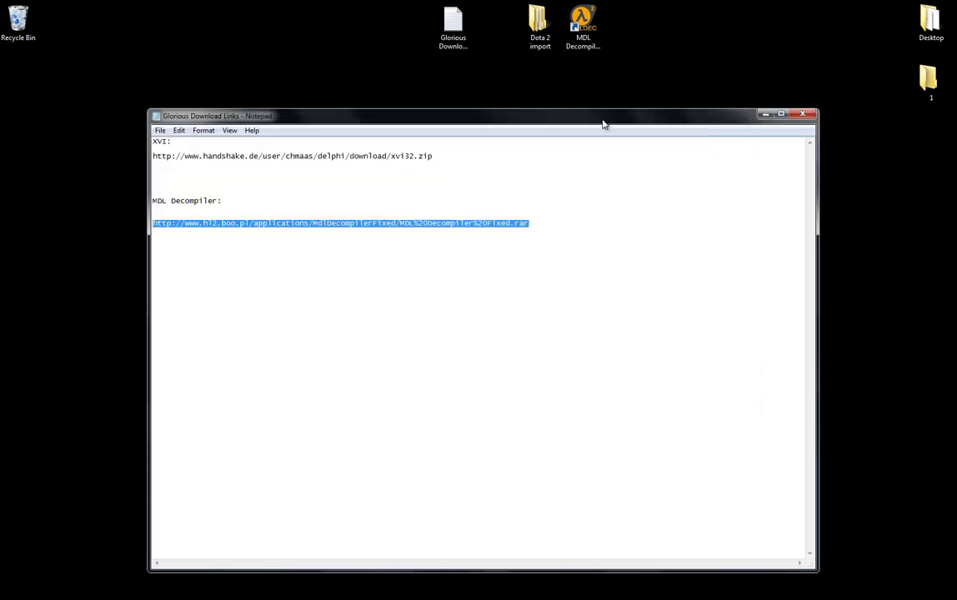
{"action": "left_click_drag", "start_coordinate": [604, 123], "coordinate": [585, 142]}
{"action": "left_click", "coordinate": [593, 42]}
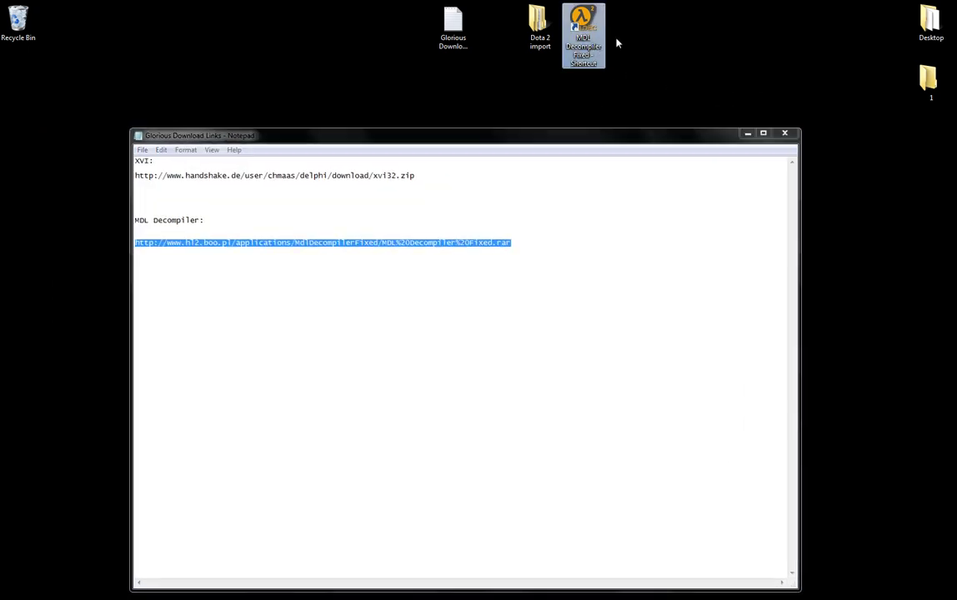
{"action": "key", "text": "super"}
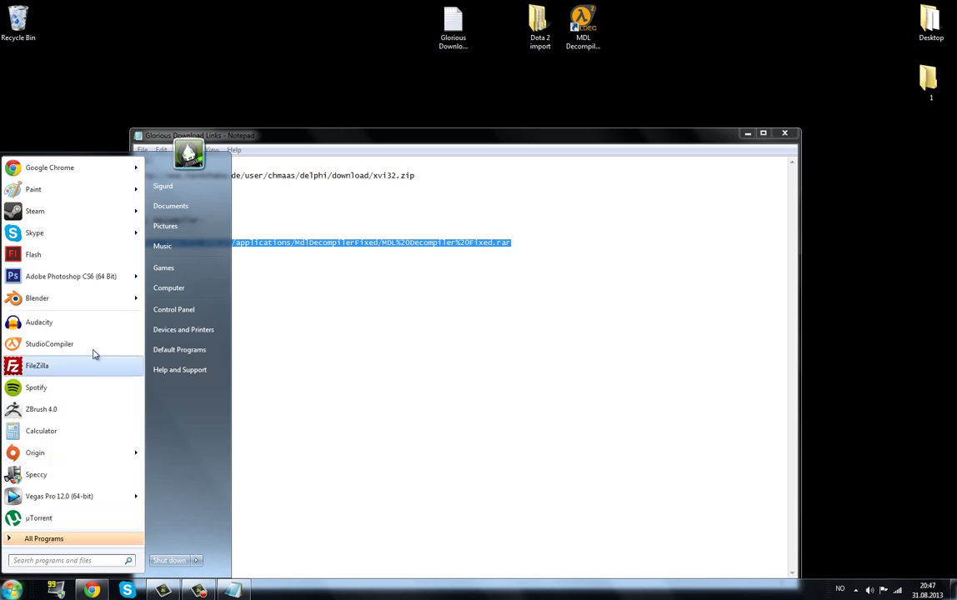
{"action": "left_click", "coordinate": [475, 265]}
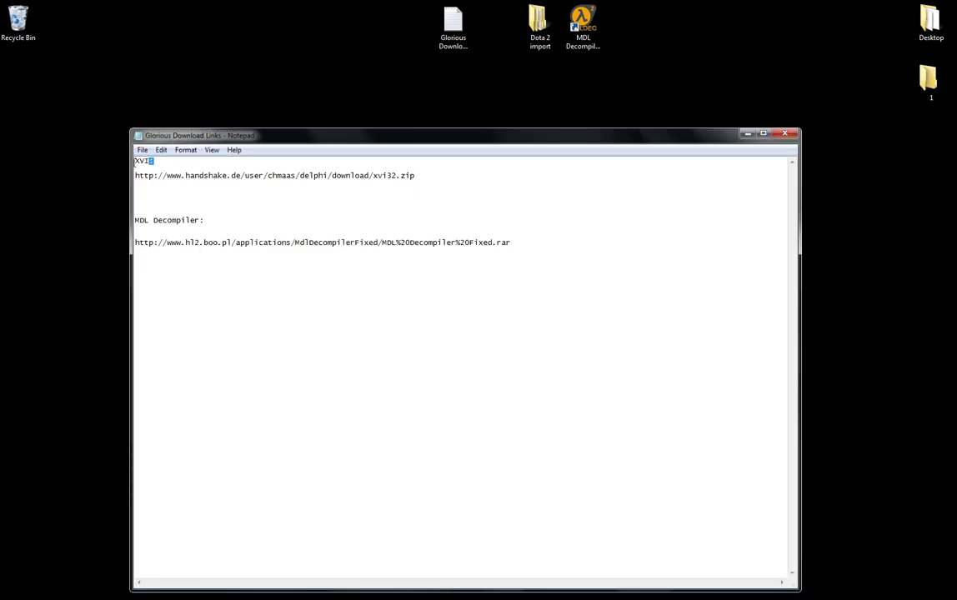
{"action": "left_click_drag", "start_coordinate": [457, 177], "coordinate": [90, 179]}
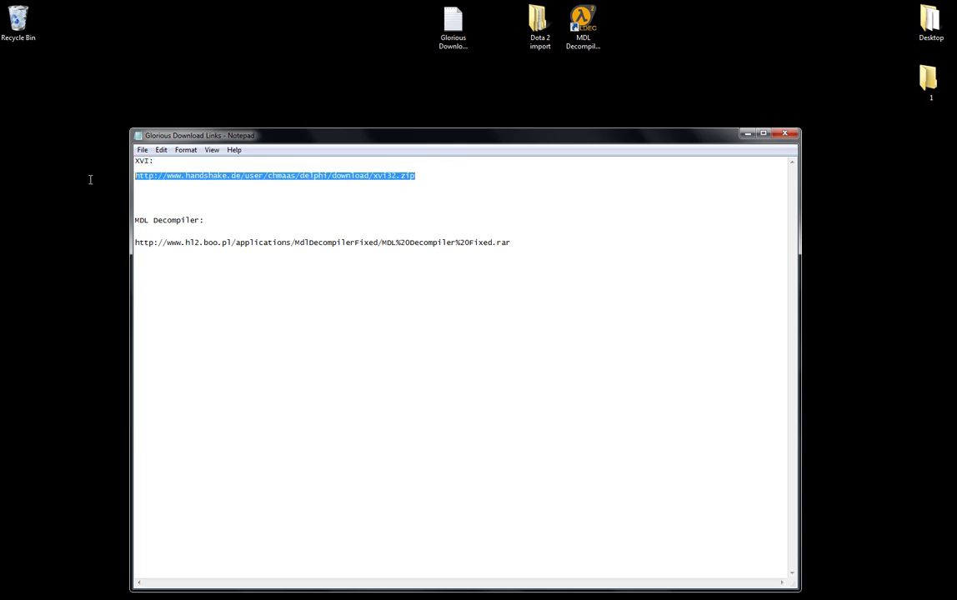
{"action": "left_click", "coordinate": [748, 134]}
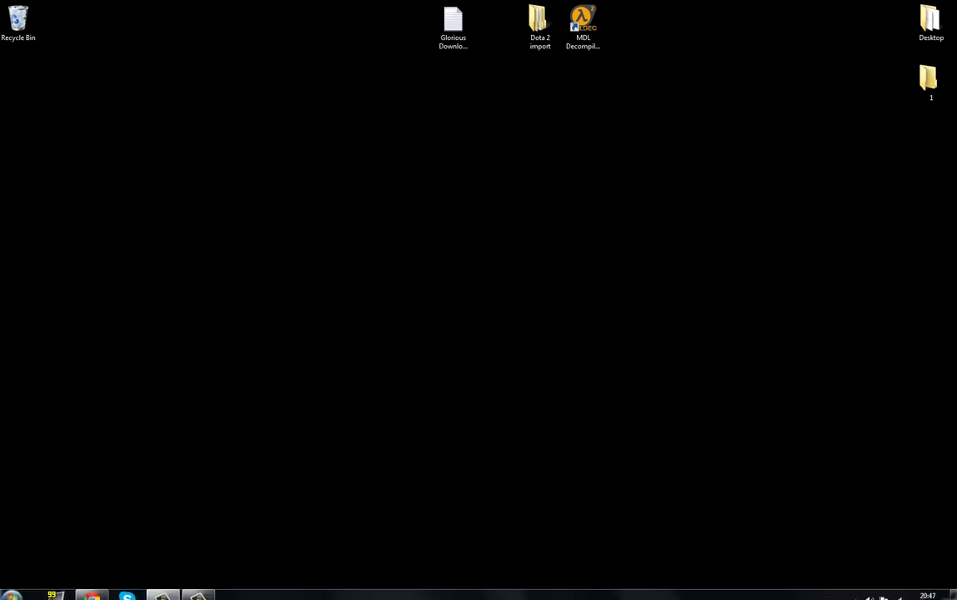
Load the xvi32.zip link in a new Chrome tab and open the downloaded xvi32 (3).zip
{"action": "left_click", "coordinate": [91, 590]}
{"action": "left_click", "coordinate": [118, 7]}
{"action": "key", "text": "ctrl+v"}
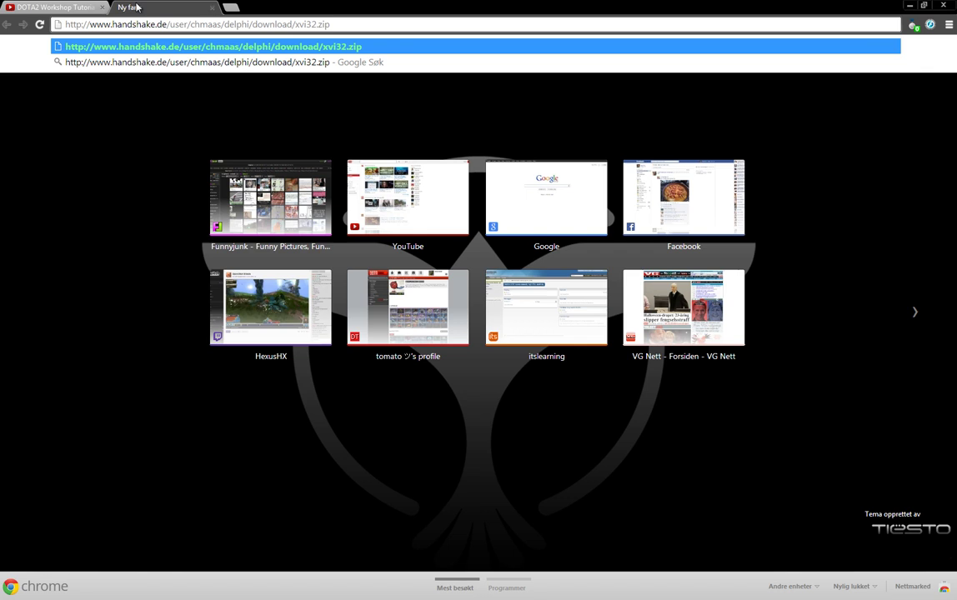
{"action": "key", "text": "Return"}
{"action": "left_click", "coordinate": [102, 7]}
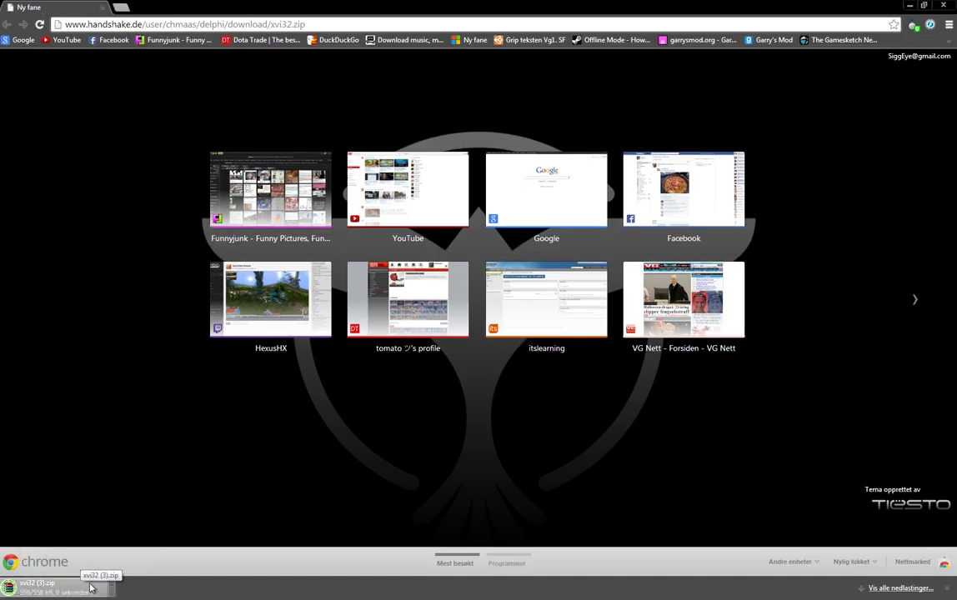
{"action": "left_click", "coordinate": [91, 588]}
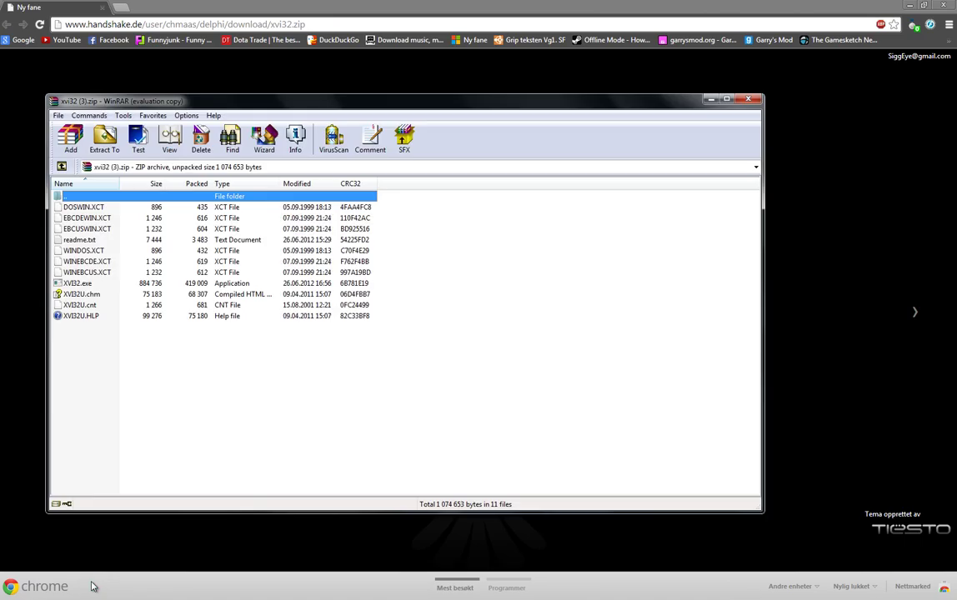
Close Chrome and create a new desktop folder named xvi
{"action": "left_click", "coordinate": [950, 6]}
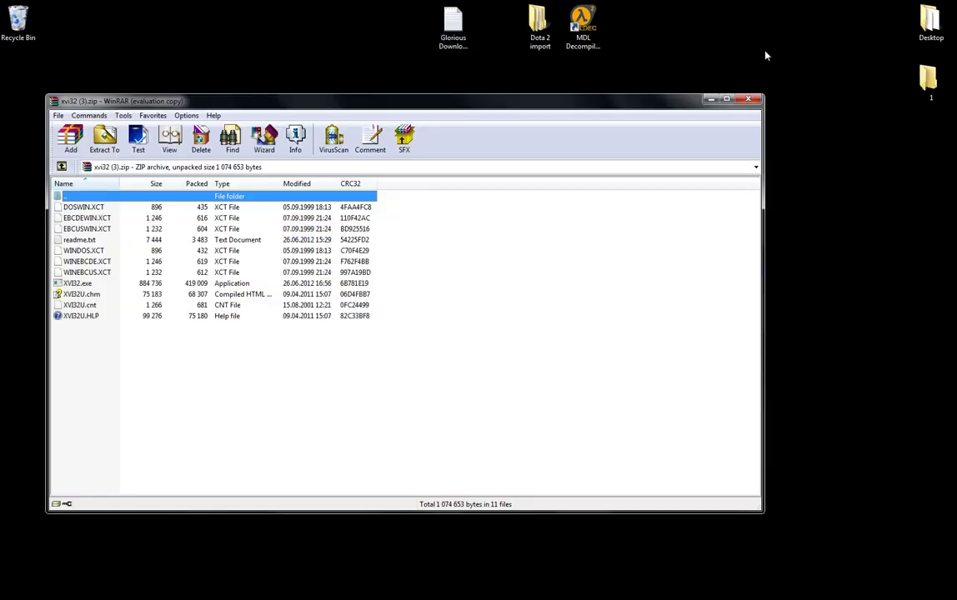
{"action": "right_click", "coordinate": [641, 31]}
{"action": "mouse_move", "coordinate": [676, 169]}
{"action": "left_click", "coordinate": [840, 165]}
{"action": "type", "text": "x"}
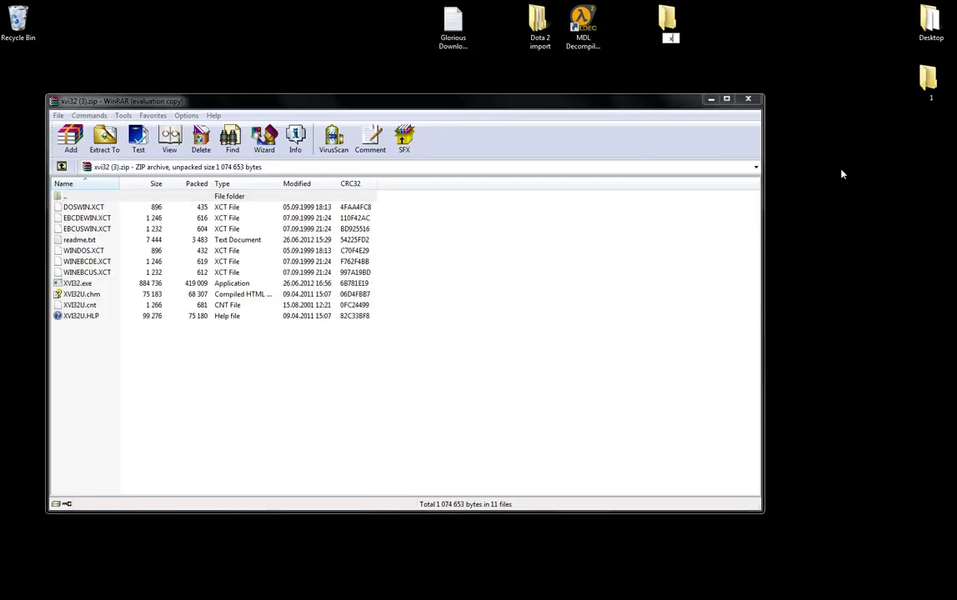
{"action": "type", "text": "vi"}
{"action": "key", "text": "Return"}
Extract all 11 xvi32 archive files into the xvi folder and close the archive
{"action": "left_click_drag", "start_coordinate": [246, 374], "coordinate": [858, 31]}
{"action": "left_click_drag", "start_coordinate": [690, 32], "coordinate": [674, 25]}
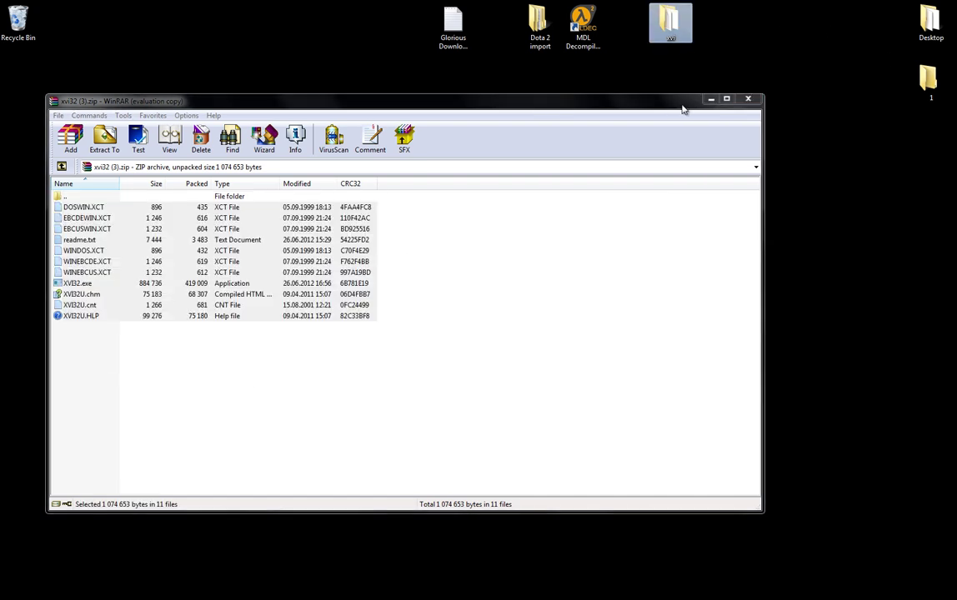
{"action": "left_click_drag", "start_coordinate": [679, 105], "coordinate": [692, 121]}
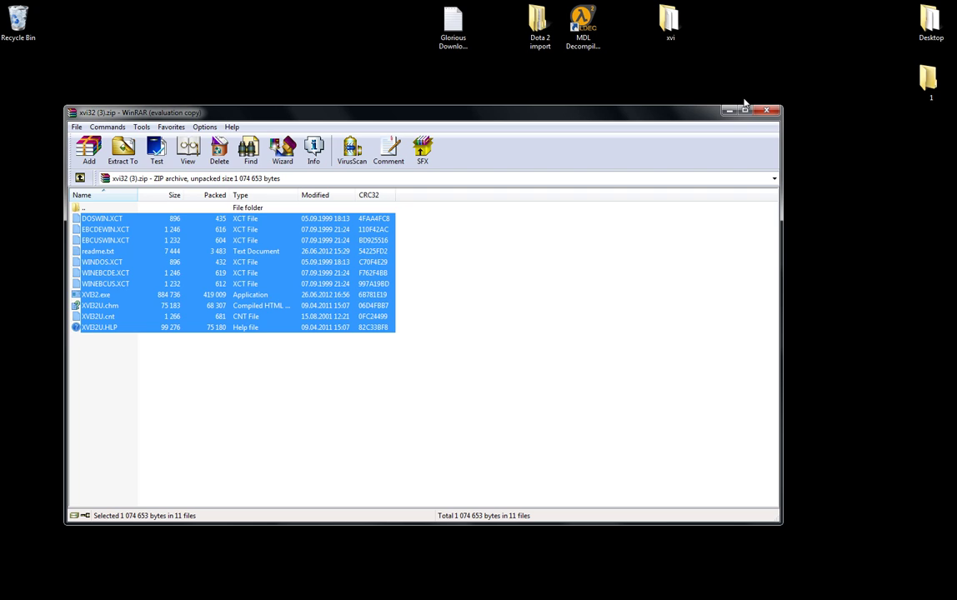
{"action": "left_click", "coordinate": [581, 25]}
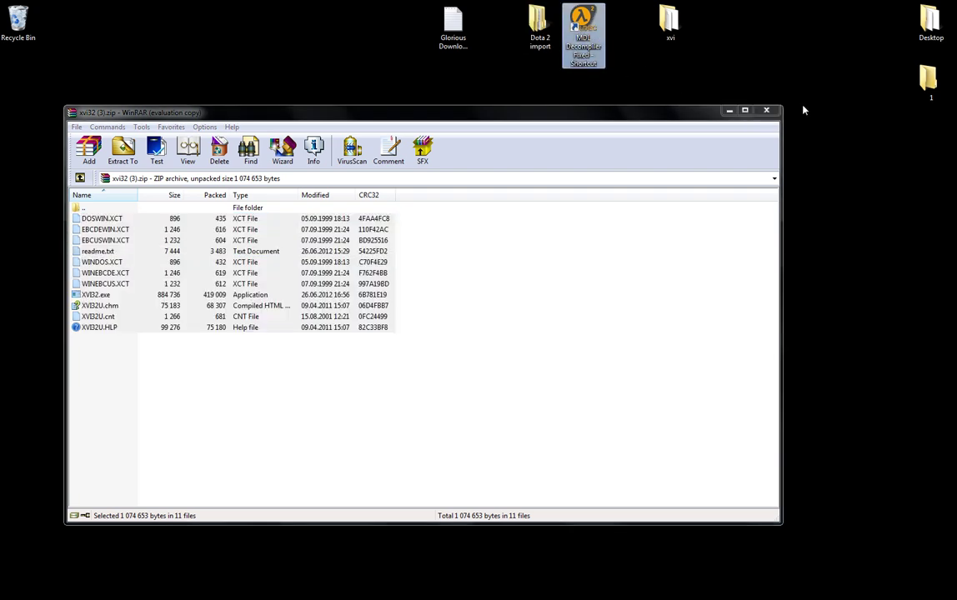
{"action": "left_click", "coordinate": [766, 110]}
Rename the decompiler shortcut to MDL Decompiler Fixed, dropping the '- Shortcut' suffix
{"action": "left_click", "coordinate": [582, 47]}
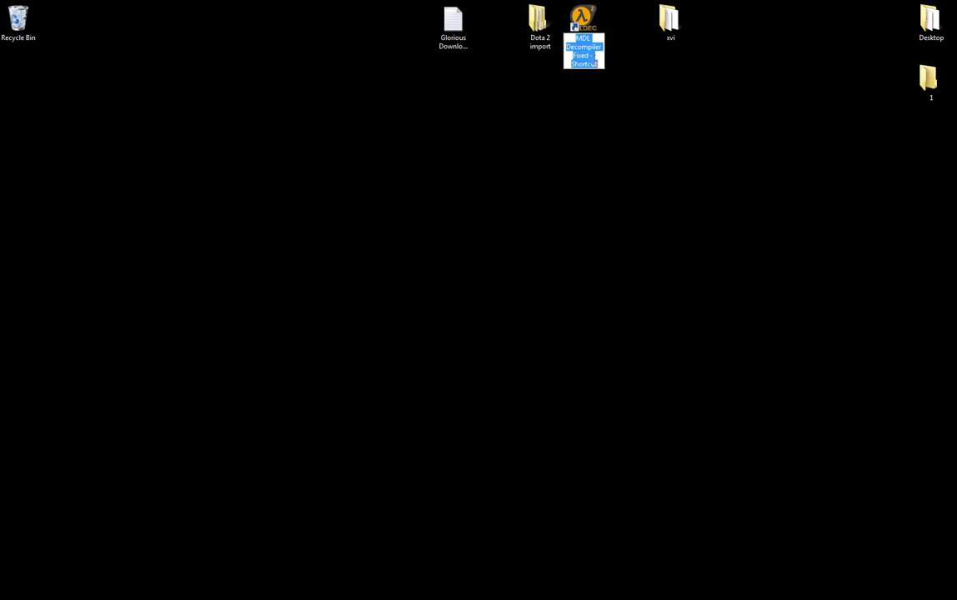
{"action": "key", "text": "End"}
{"action": "key", "text": "ctrl+shift+Left"}
{"action": "key", "text": "ctrl+shift+Left"}
{"action": "key", "text": "BackSpace"}
{"action": "key", "text": "Return"}
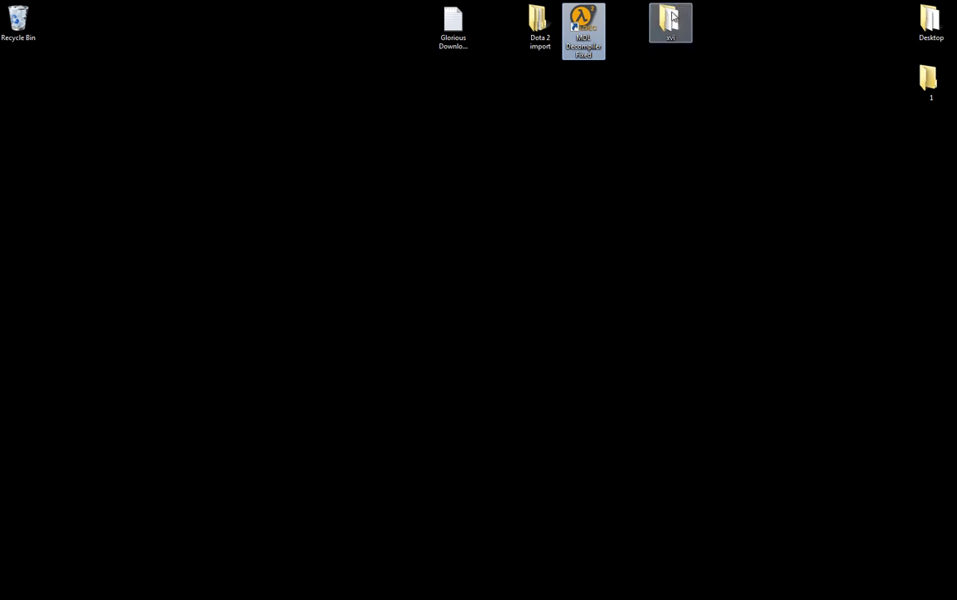
Position the MDL Decompiler Fixed shortcut beside the xvi folder
{"action": "left_click", "coordinate": [583, 25]}
{"action": "left_click_drag", "start_coordinate": [663, 50], "coordinate": [596, 37]}
{"action": "left_click_drag", "start_coordinate": [584, 21], "coordinate": [627, 21]}
{"action": "left_click_drag", "start_coordinate": [696, 34], "coordinate": [684, 64]}
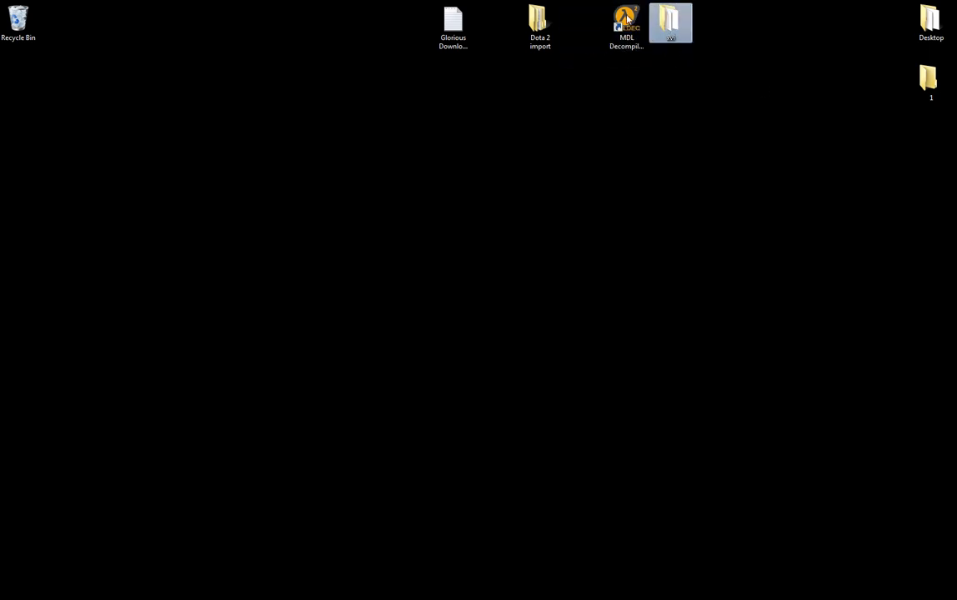
{"action": "left_click", "coordinate": [627, 18]}
{"action": "left_click", "coordinate": [691, 63]}
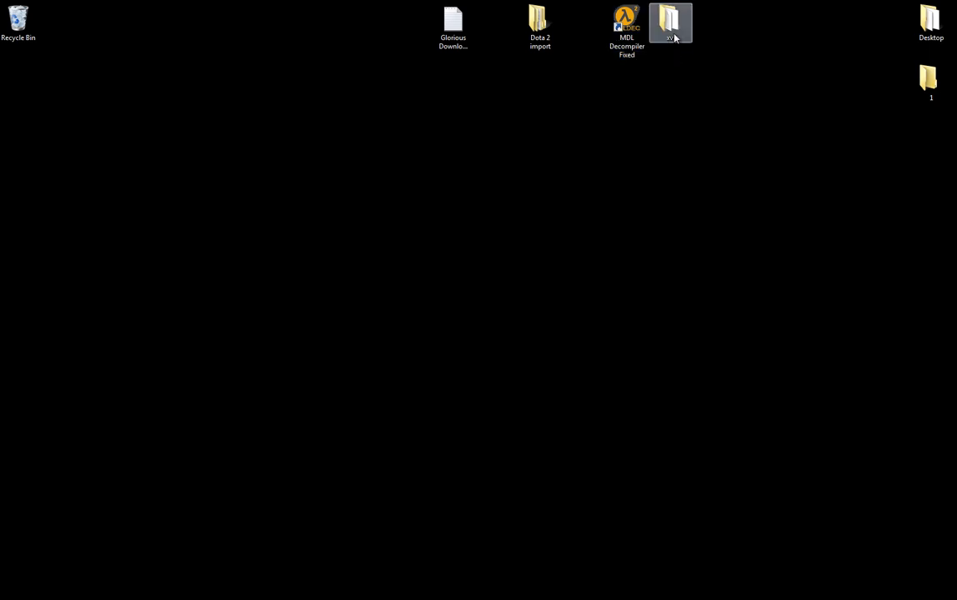
Copy the abaddon folder from Dota 2 import\root\models\heroes onto the desktop
{"action": "left_click", "coordinate": [540, 31]}
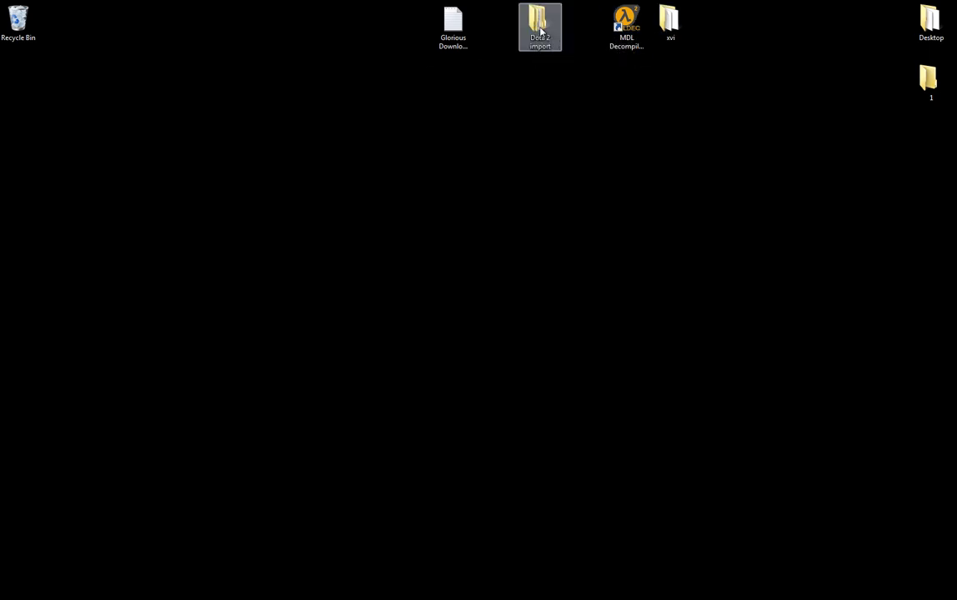
{"action": "double_click", "coordinate": [540, 31]}
{"action": "double_click", "coordinate": [267, 190]}
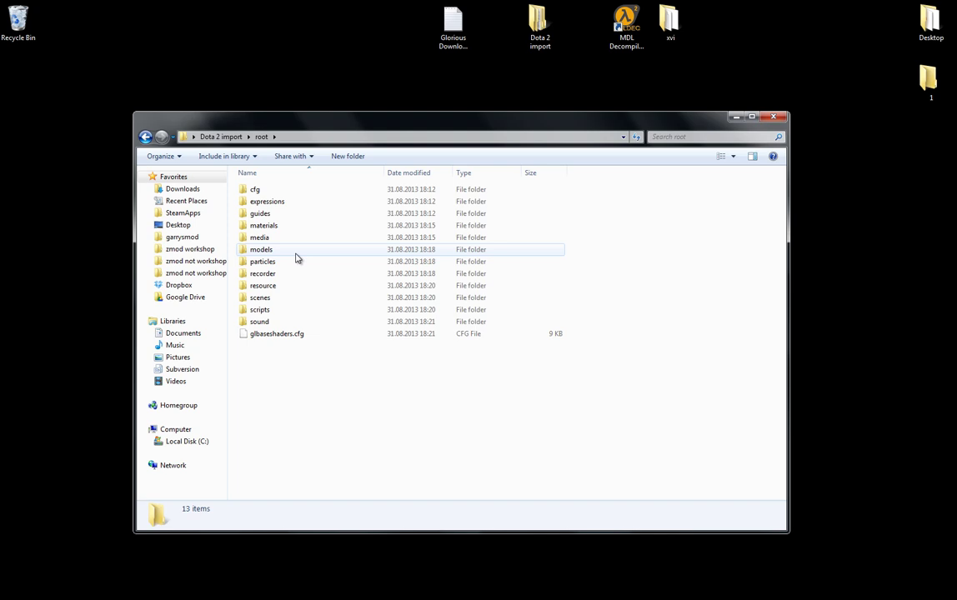
{"action": "double_click", "coordinate": [295, 254]}
{"action": "double_click", "coordinate": [293, 263]}
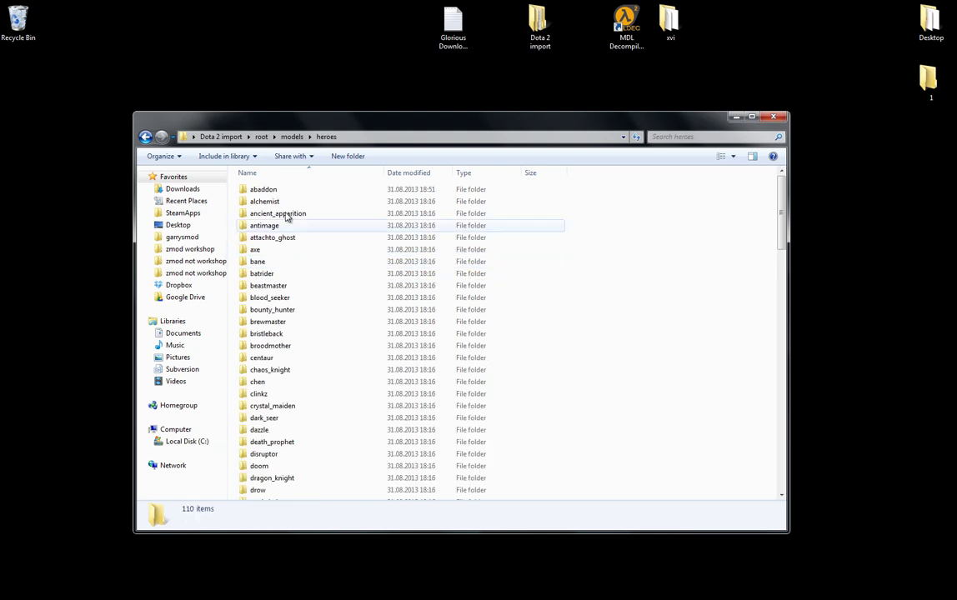
{"action": "left_click", "coordinate": [295, 192]}
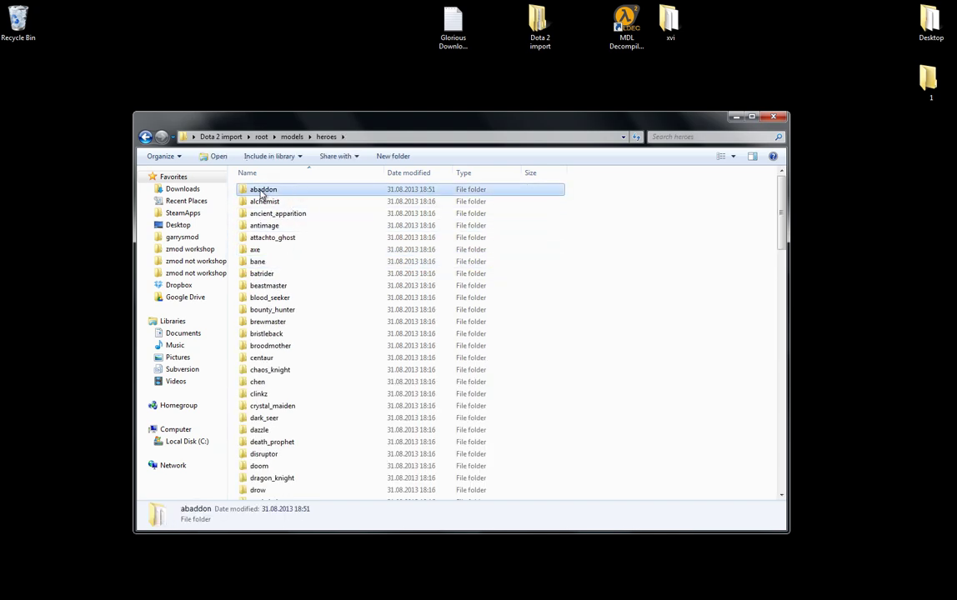
{"action": "double_click", "coordinate": [262, 192]}
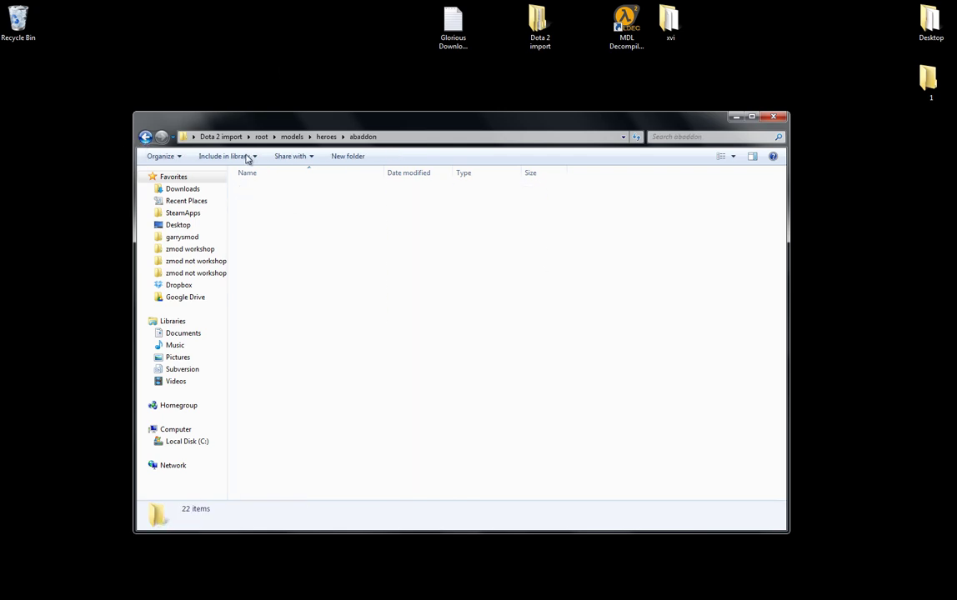
{"action": "key", "text": "BackSpace"}
{"action": "left_click", "coordinate": [772, 115]}
{"action": "key", "text": "ctrl+v"}
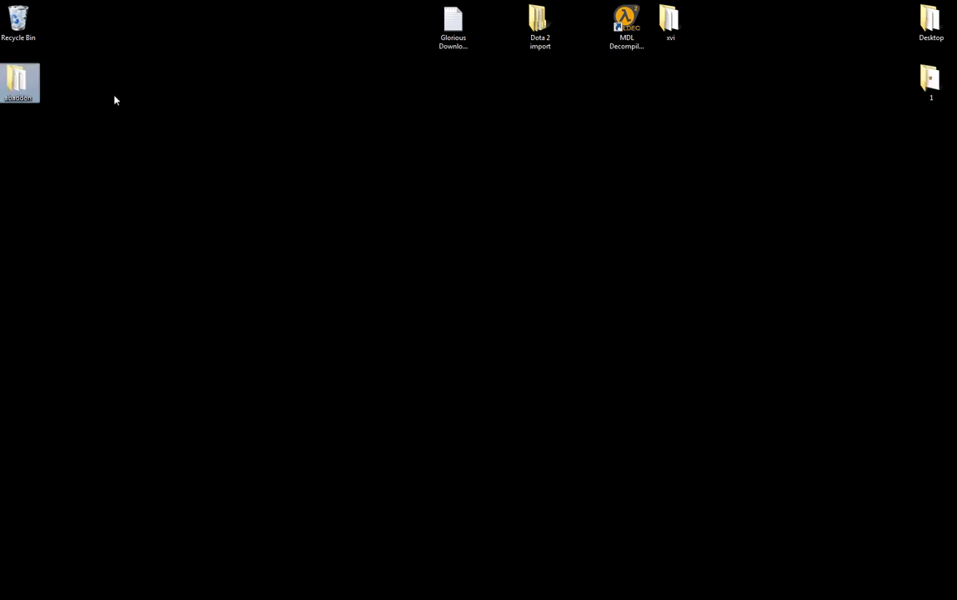
Delete the 19 non-weapon files from the desktop abaddon copy, keeping weapon.dx90.vtx, weapon.mdl, weapon.vvd
{"action": "left_click_drag", "start_coordinate": [18, 81], "coordinate": [360, 31]}
{"action": "double_click", "coordinate": [369, 35]}
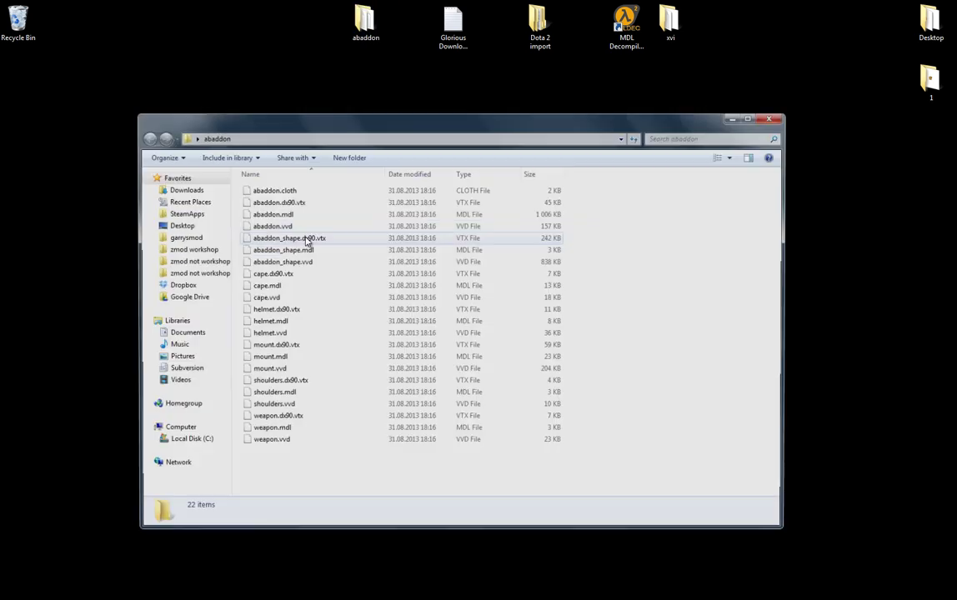
{"action": "left_click", "coordinate": [299, 417]}
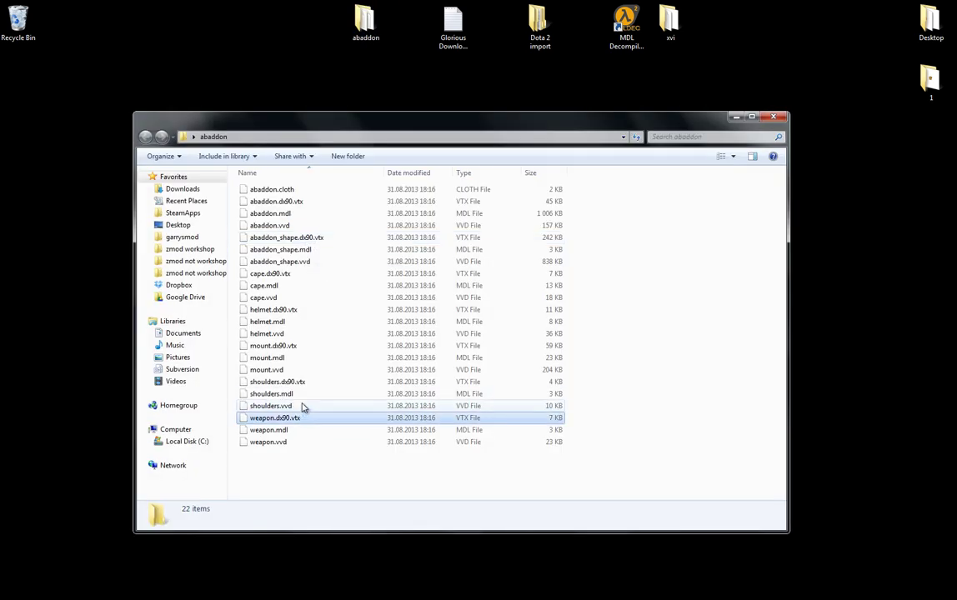
{"action": "left_click", "coordinate": [302, 405]}
{"action": "left_click_drag", "start_coordinate": [600, 398], "coordinate": [391, 377]}
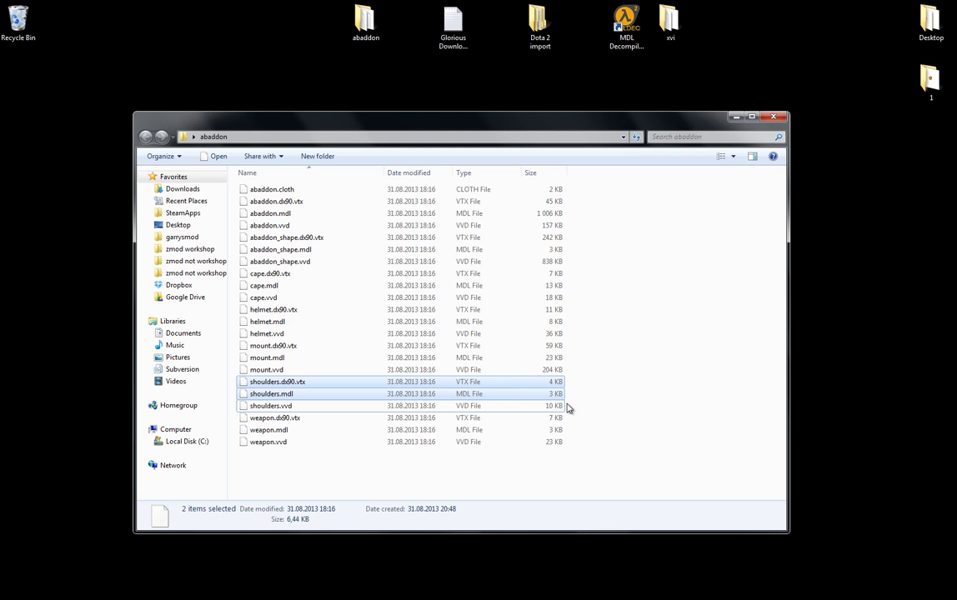
{"action": "left_click_drag", "start_coordinate": [566, 408], "coordinate": [221, 119]}
{"action": "key", "text": "Delete"}
{"action": "key", "text": "Return"}
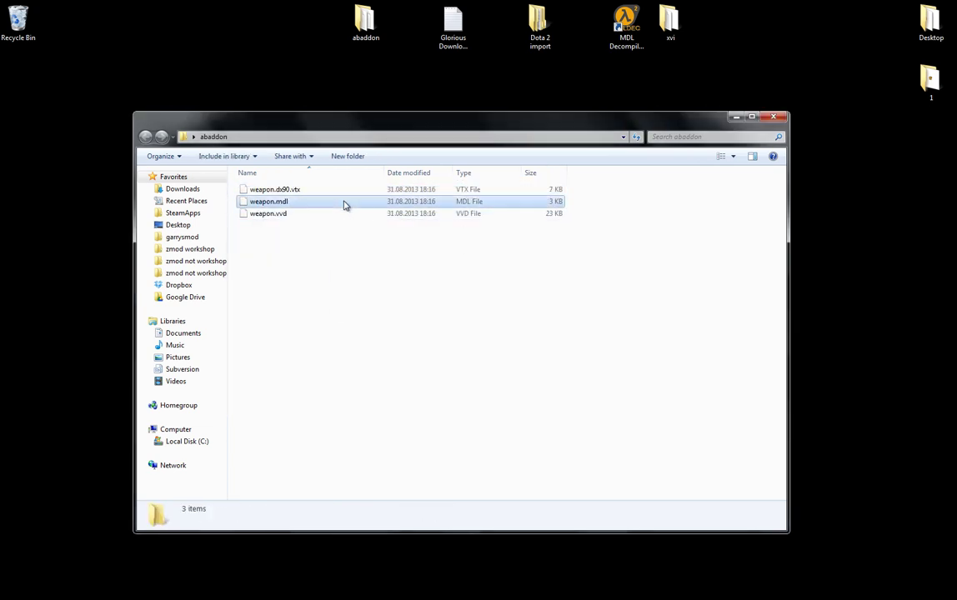
{"action": "left_click", "coordinate": [344, 205]}
{"action": "left_click", "coordinate": [314, 234]}
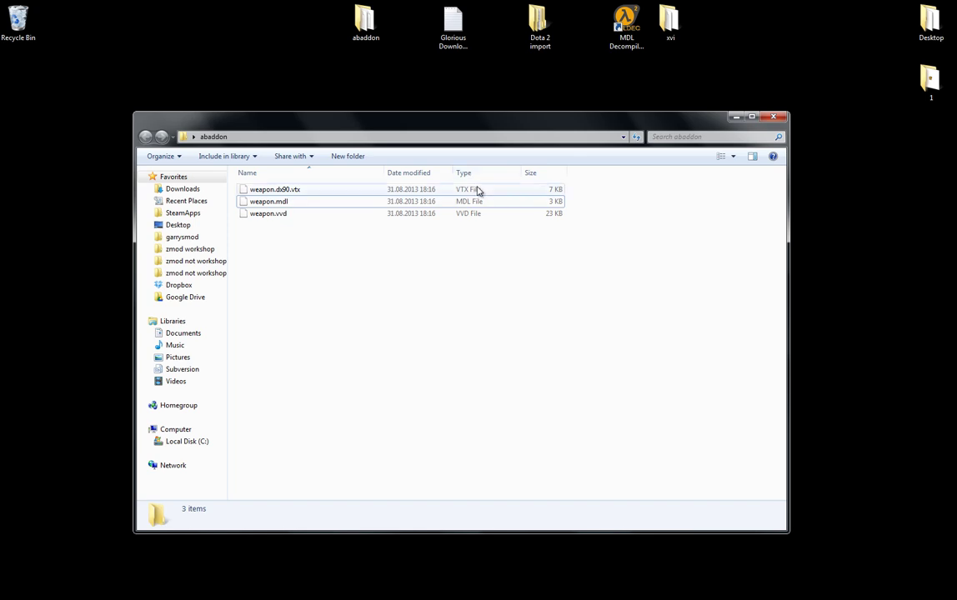
Launch the XVI32 hex editor from the desktop xvi folder and allow it to run
{"action": "left_click", "coordinate": [538, 23]}
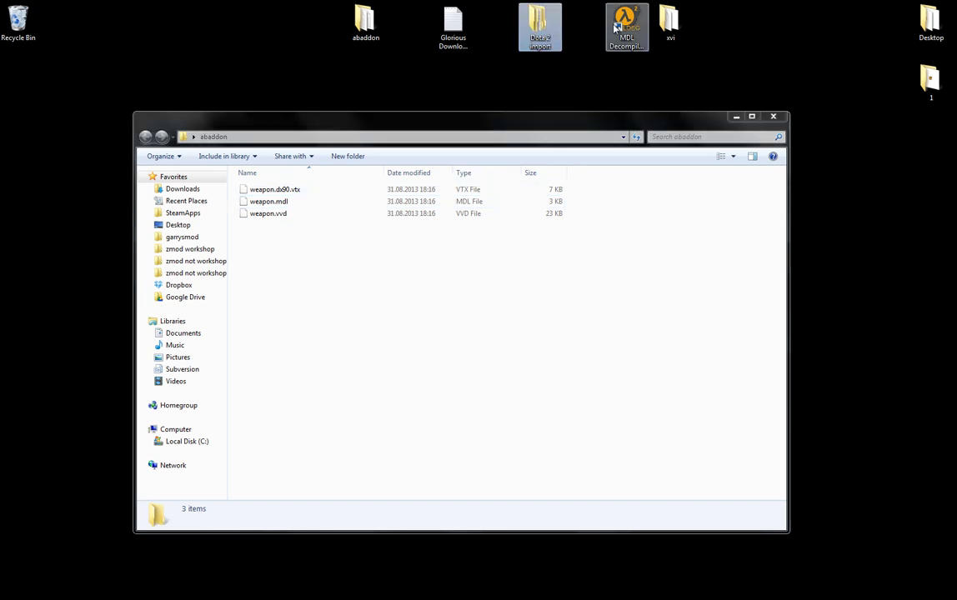
{"action": "left_click", "coordinate": [640, 53]}
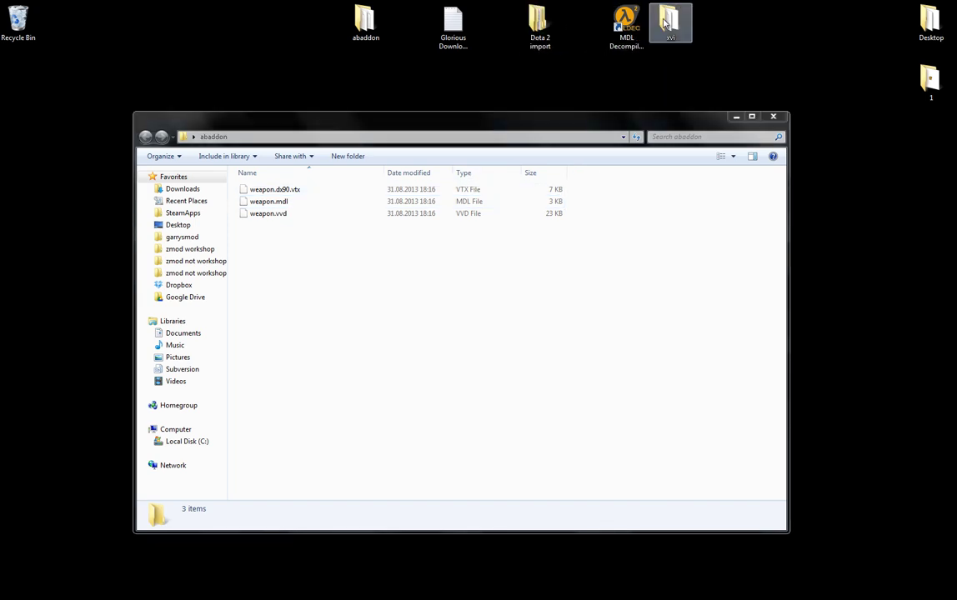
{"action": "double_click", "coordinate": [666, 24]}
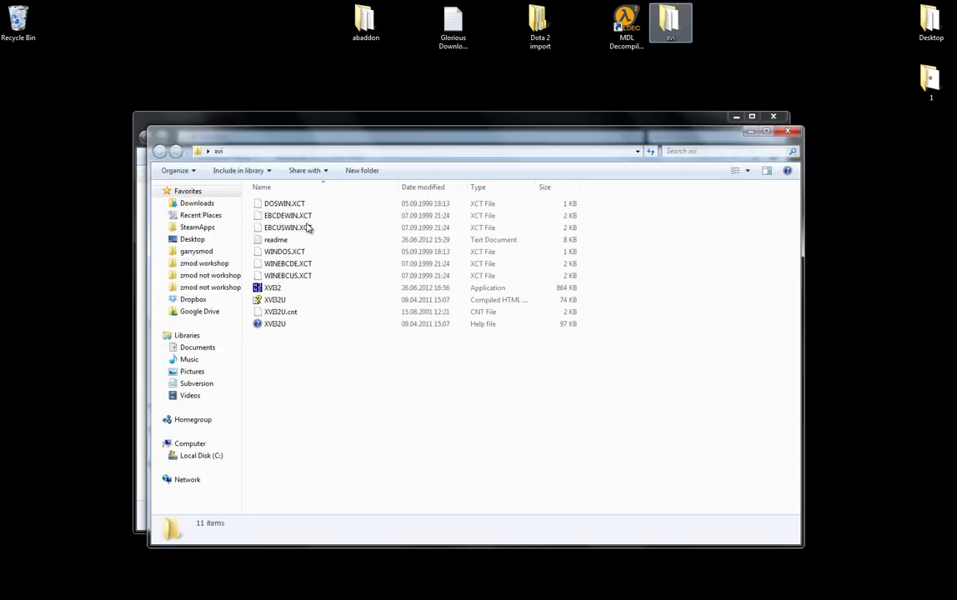
{"action": "double_click", "coordinate": [312, 288]}
{"action": "left_click", "coordinate": [442, 314]}
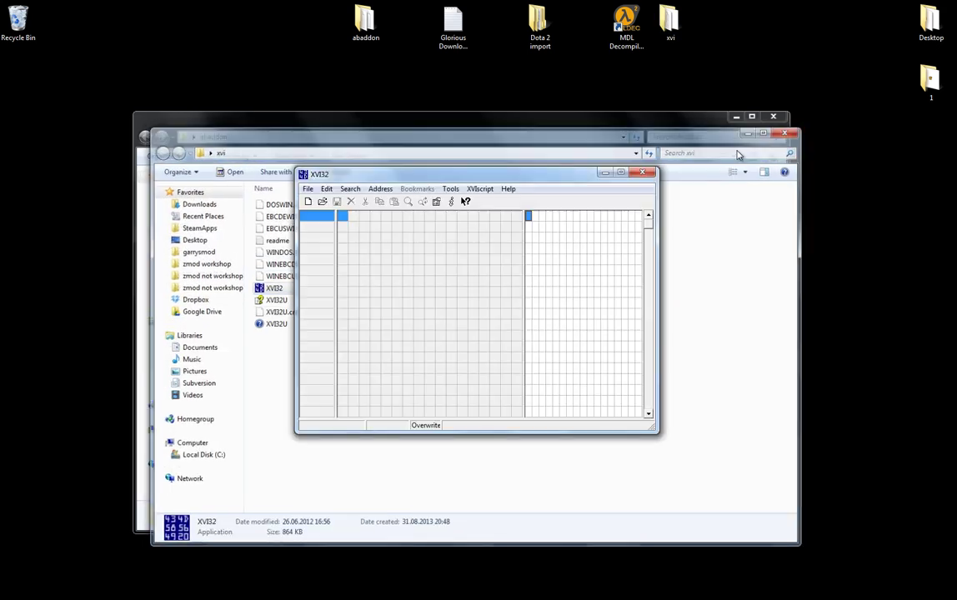
{"action": "left_click_drag", "start_coordinate": [505, 175], "coordinate": [625, 183]}
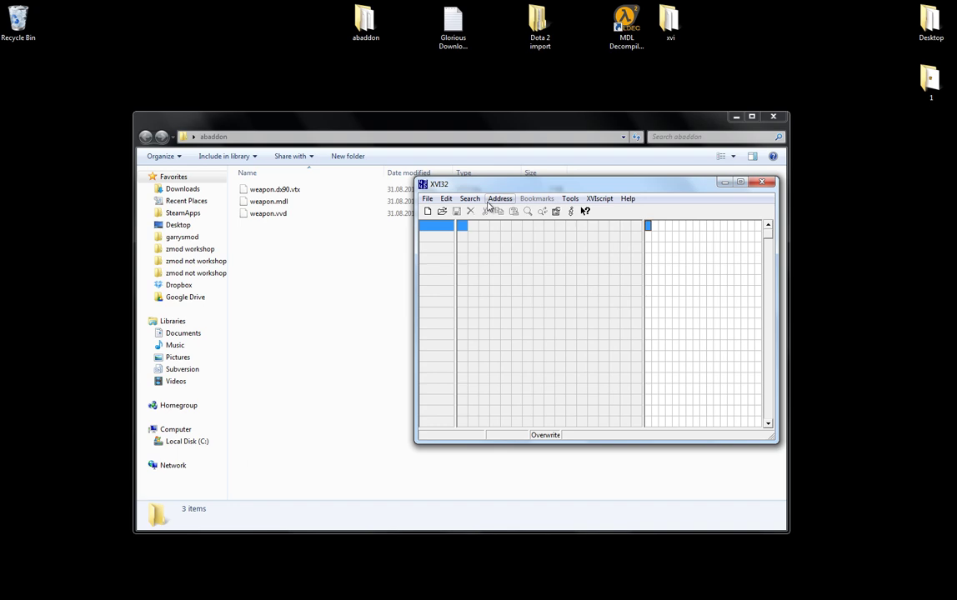
Open weapon.mdl from the desktop abaddon folder in XVI32
{"action": "left_click", "coordinate": [428, 200]}
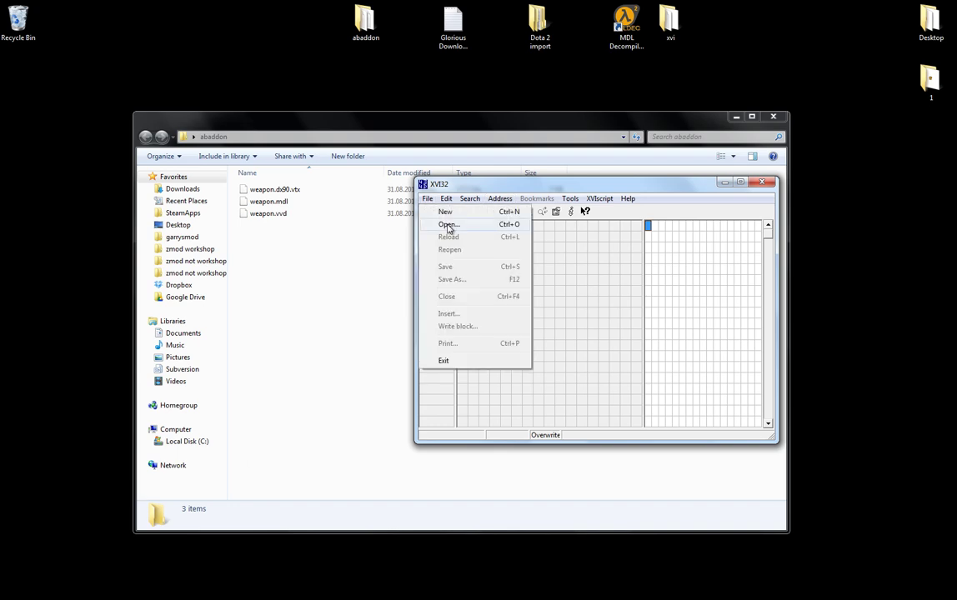
{"action": "left_click", "coordinate": [448, 226]}
{"action": "left_click", "coordinate": [421, 169]}
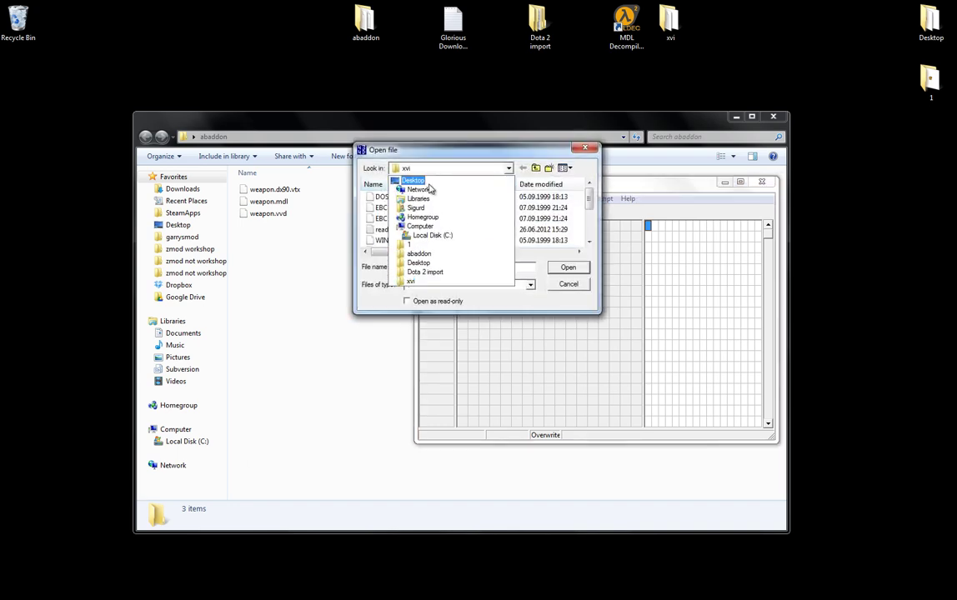
{"action": "left_click", "coordinate": [422, 182]}
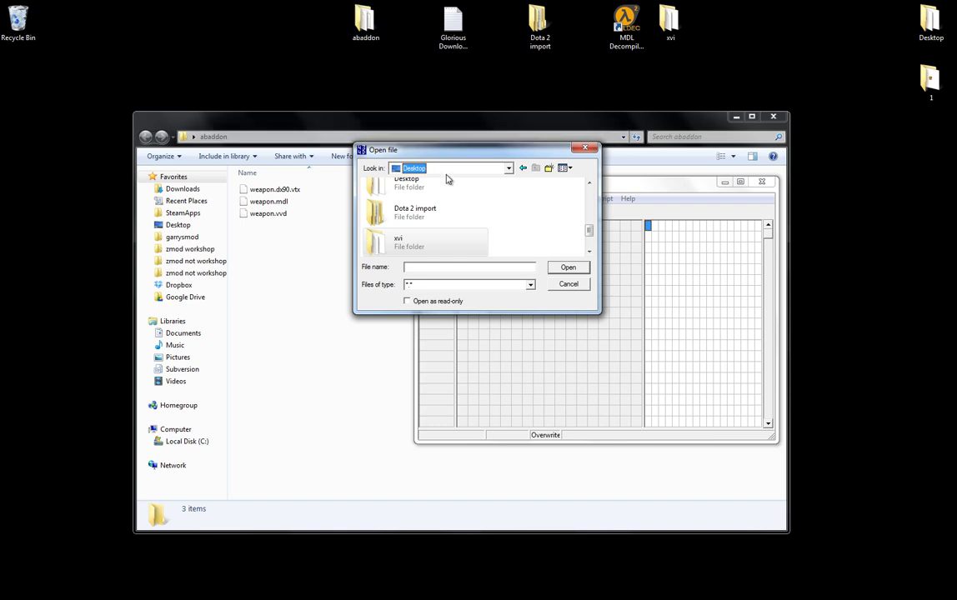
{"action": "scroll", "coordinate": [501, 218], "scroll_direction": "up", "scroll_amount": 3}
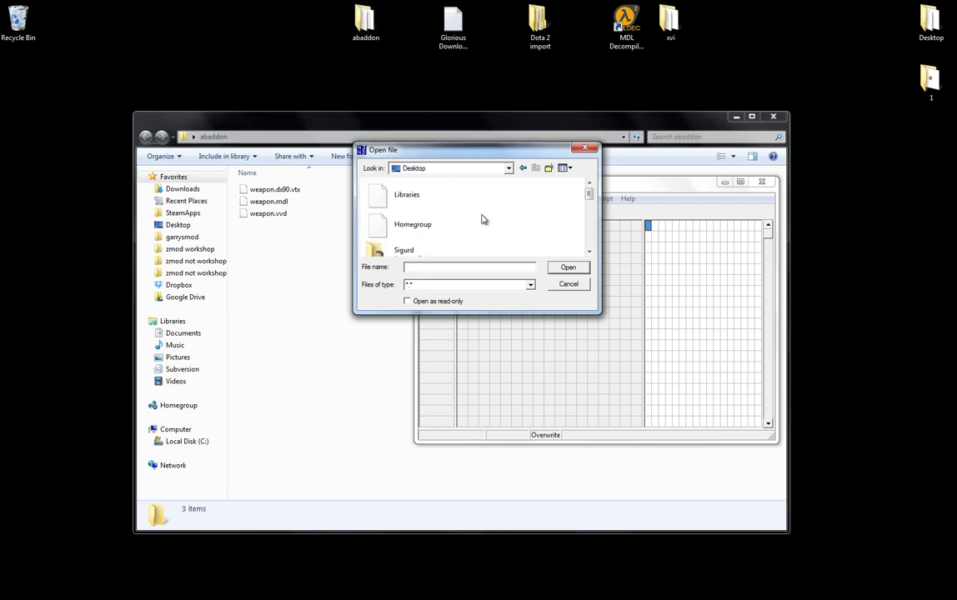
{"action": "scroll", "coordinate": [483, 217], "scroll_direction": "down", "scroll_amount": 2}
{"action": "double_click", "coordinate": [435, 222]}
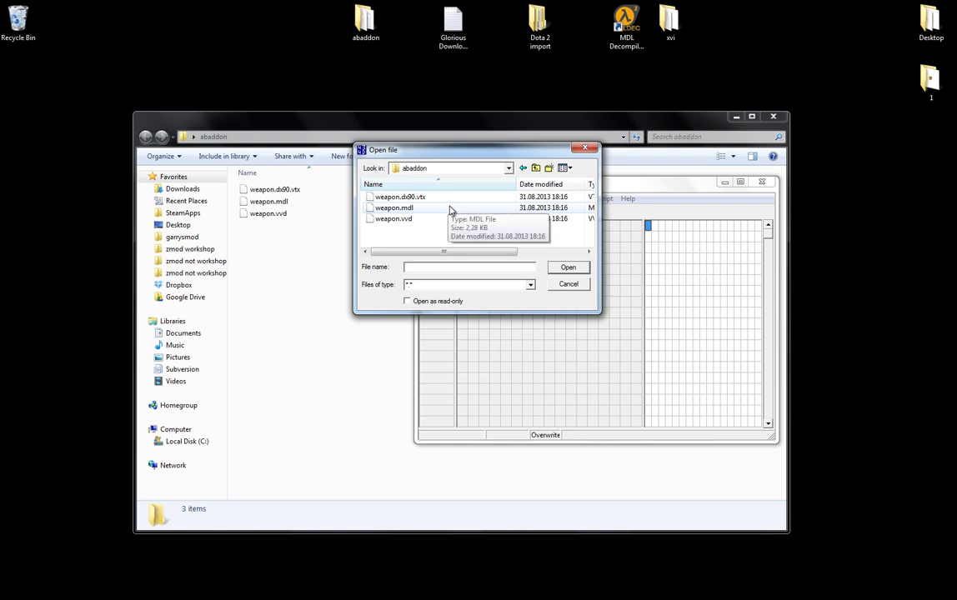
{"action": "left_click", "coordinate": [410, 208]}
{"action": "left_click", "coordinate": [566, 267]}
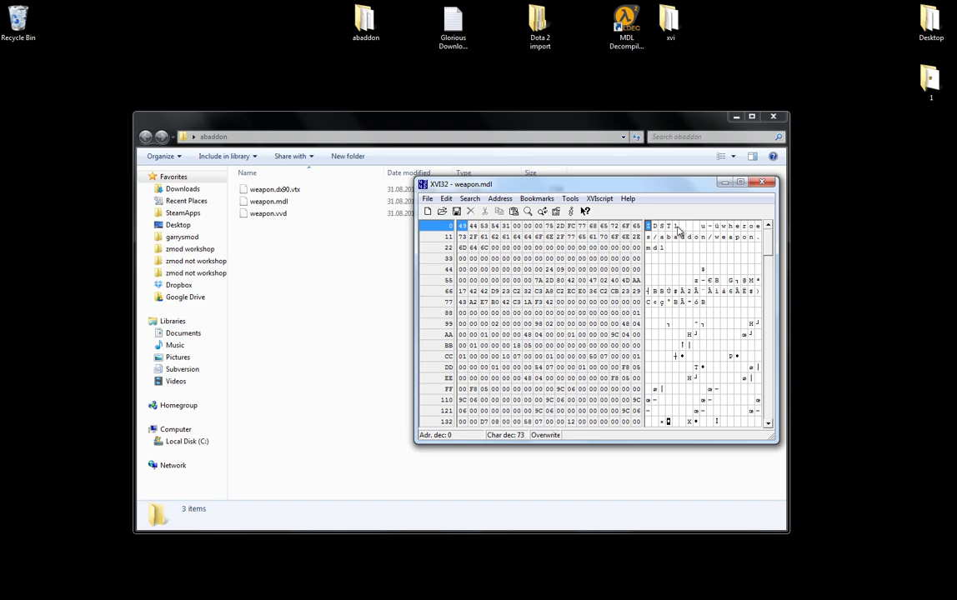
Change byte 4 of weapon.mdl to 30, making the header IDST0, and save over the original
{"action": "left_click", "coordinate": [676, 227]}
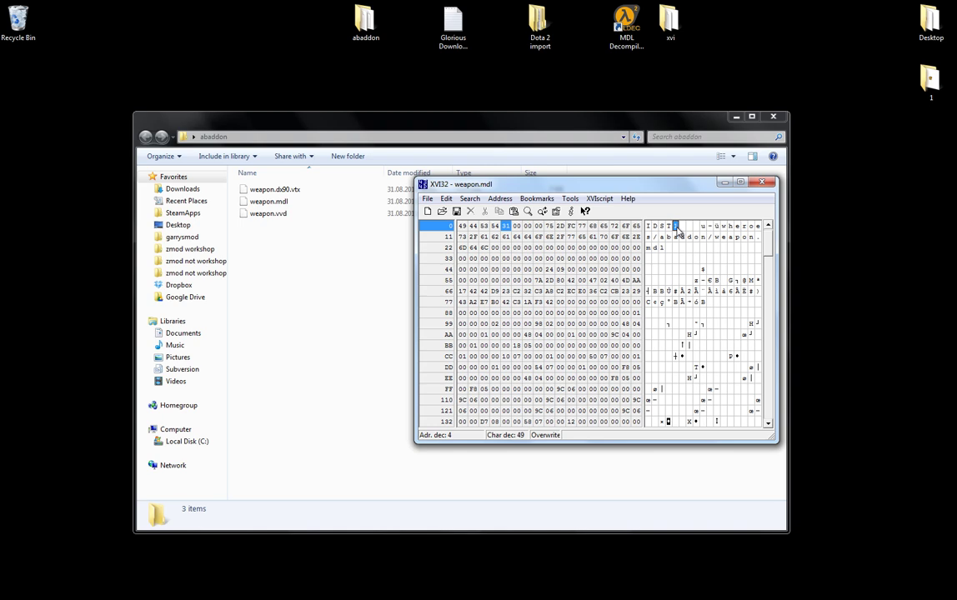
{"action": "type", "text": "0"}
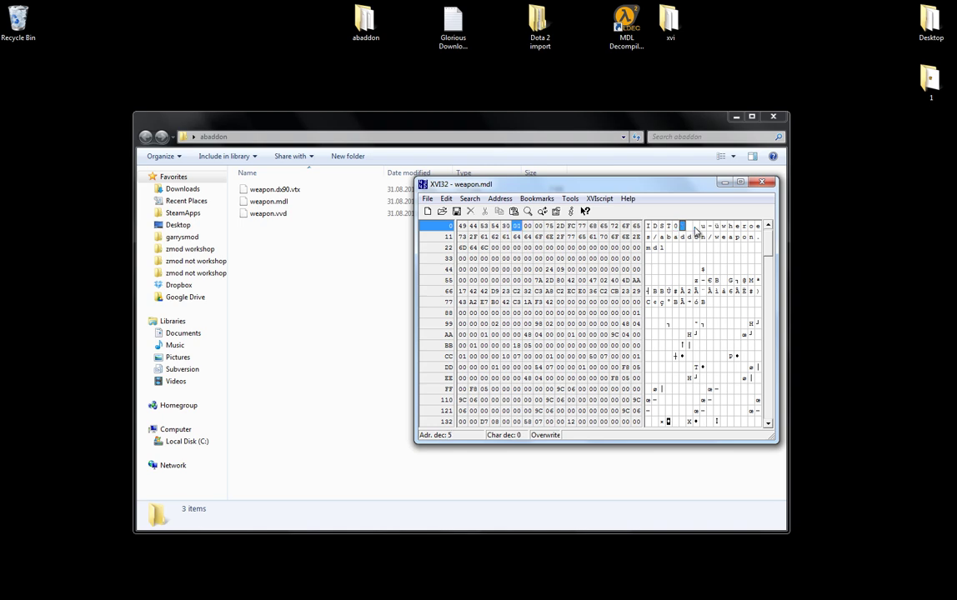
{"action": "left_click", "coordinate": [427, 200]}
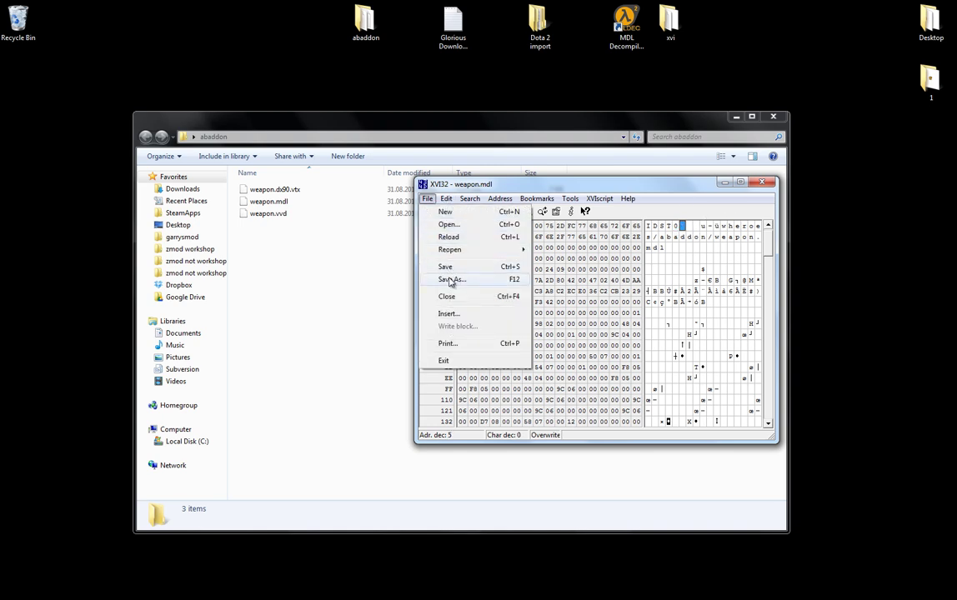
{"action": "left_click", "coordinate": [450, 280]}
{"action": "left_click", "coordinate": [426, 215]}
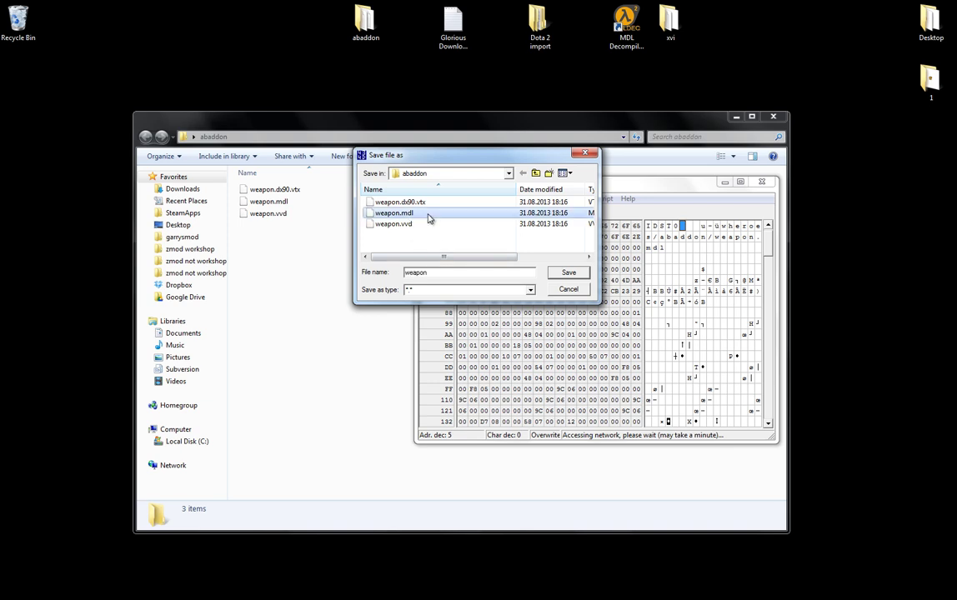
{"action": "left_click", "coordinate": [567, 272]}
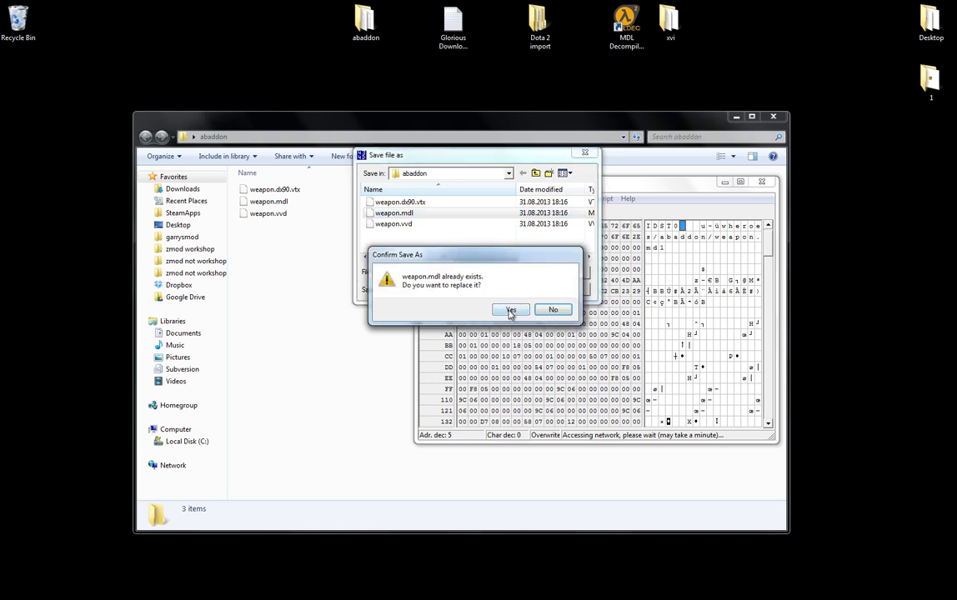
{"action": "left_click", "coordinate": [509, 309]}
Close XVI32 and rename weapon.dx90.vtx to weapon.dx80.vtx in the abaddon folder
{"action": "left_click", "coordinate": [761, 184]}
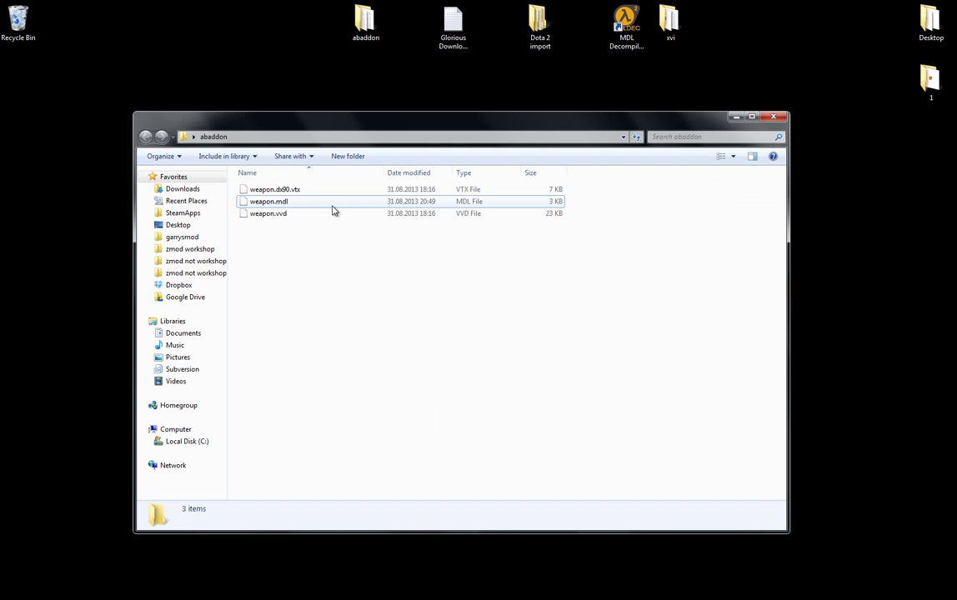
{"action": "left_click", "coordinate": [346, 203]}
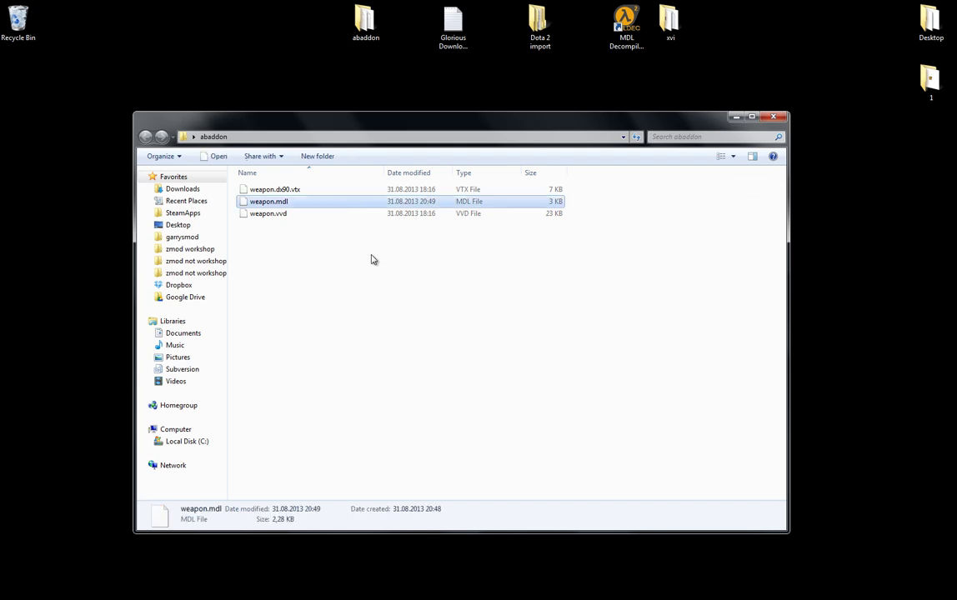
{"action": "left_click", "coordinate": [317, 194]}
{"action": "left_click", "coordinate": [290, 191]}
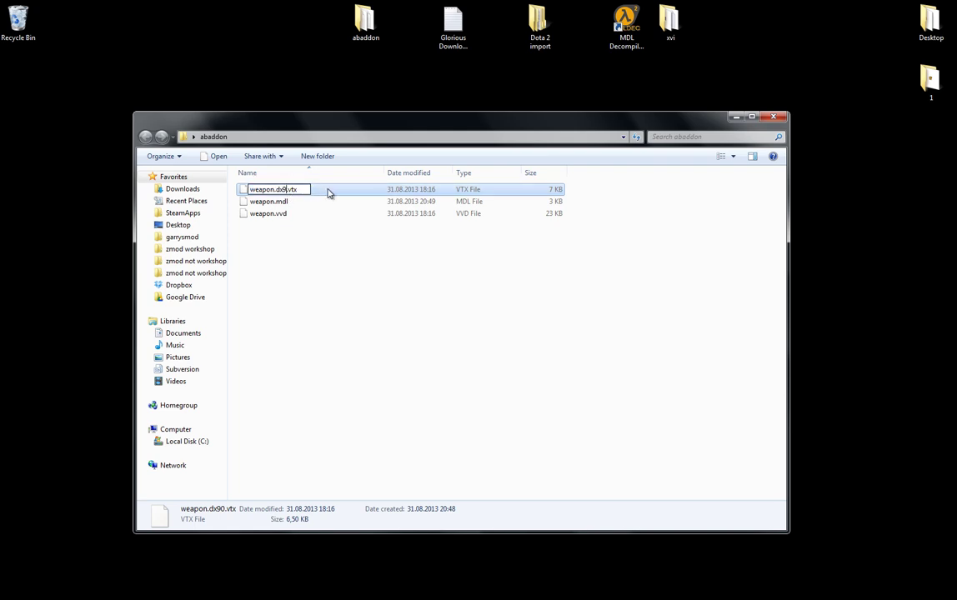
{"action": "type", "text": "80"}
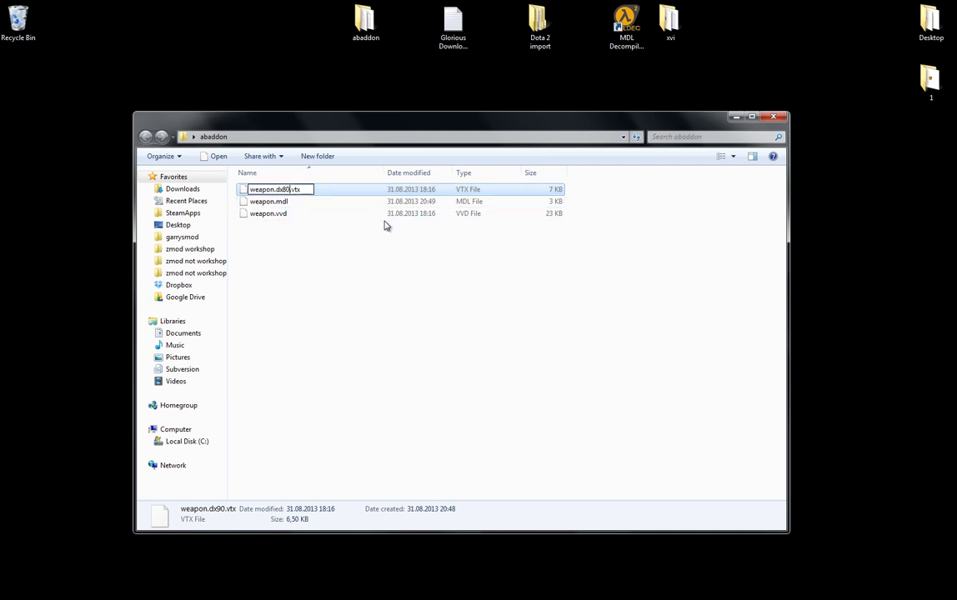
{"action": "key", "text": "Return"}
{"action": "left_click", "coordinate": [357, 304]}
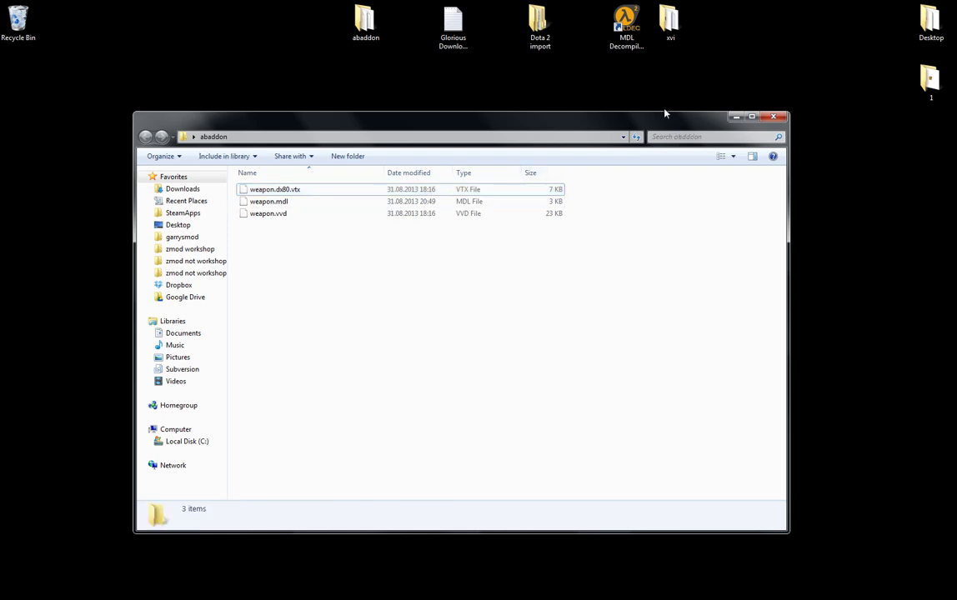
{"action": "left_click", "coordinate": [631, 28]}
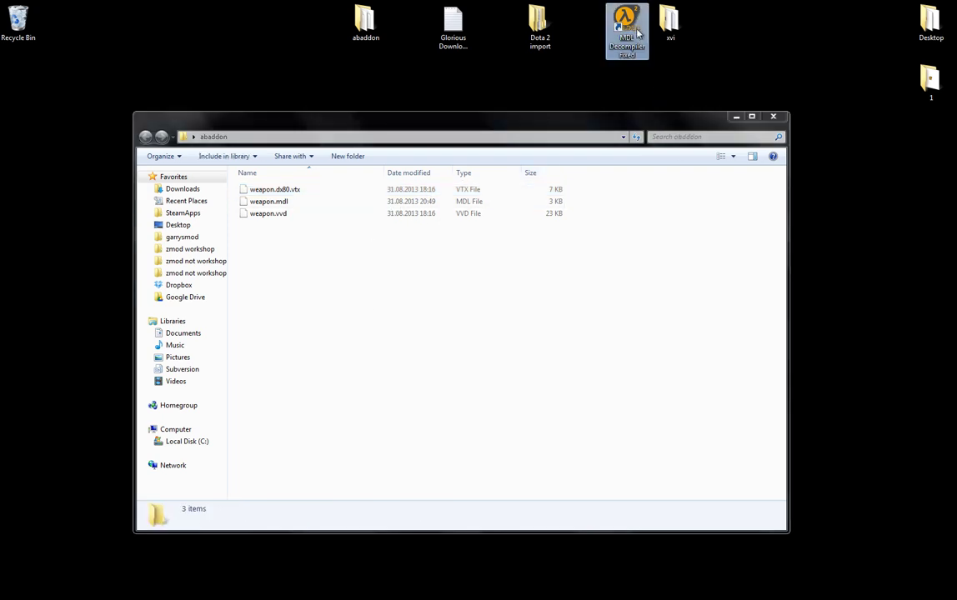
Launch MDL Decompiler and choose Desktop\abaddon\weapon.mdl as the model file
{"action": "double_click", "coordinate": [636, 23]}
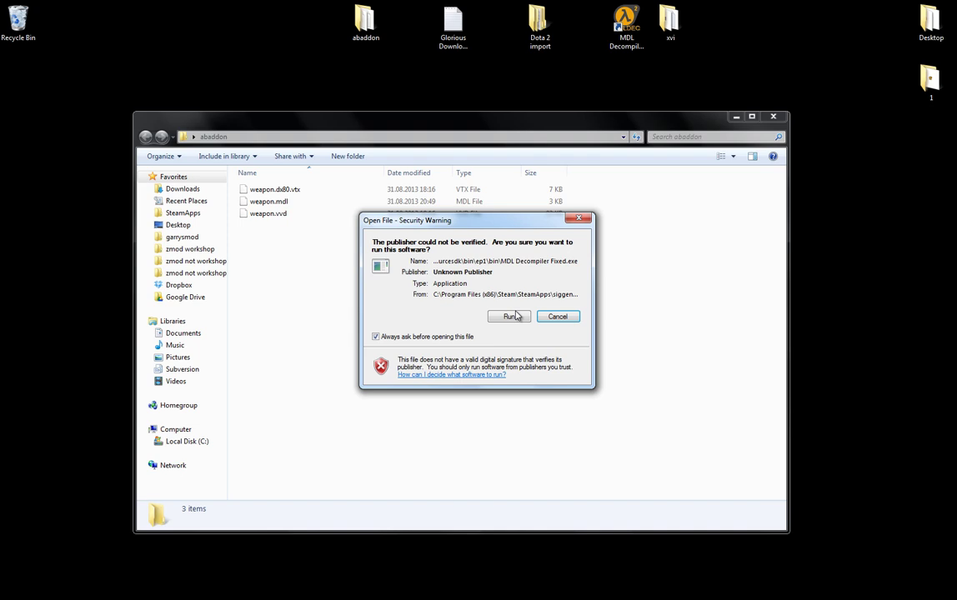
{"action": "left_click", "coordinate": [511, 316]}
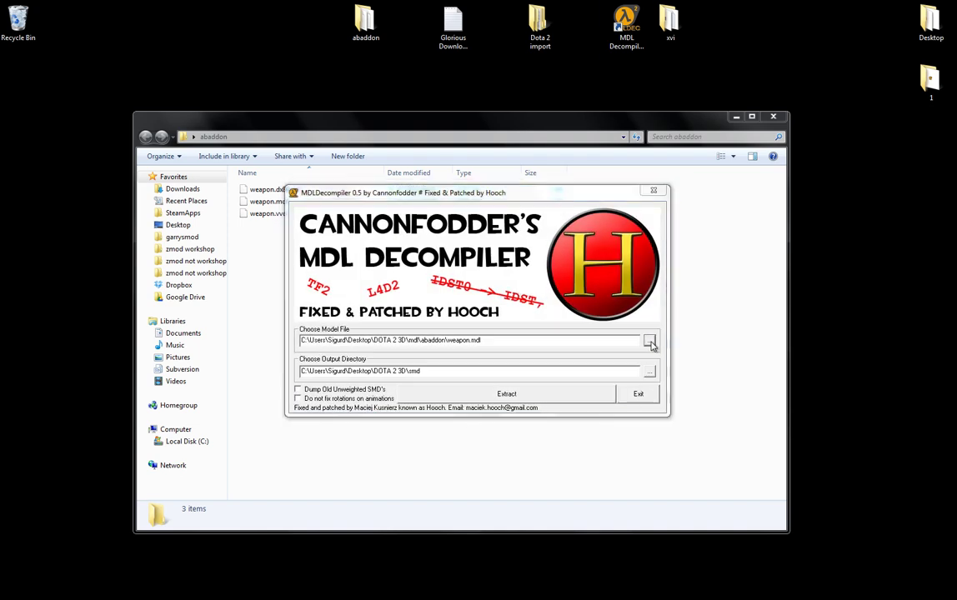
{"action": "left_click", "coordinate": [649, 341]}
{"action": "left_click", "coordinate": [475, 243]}
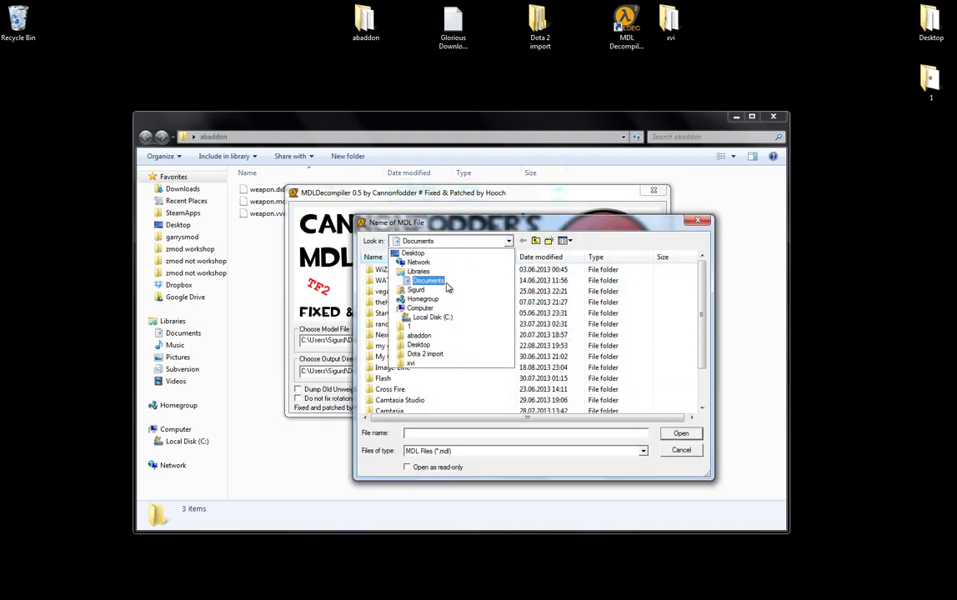
{"action": "left_click", "coordinate": [408, 248]}
{"action": "double_click", "coordinate": [425, 361]}
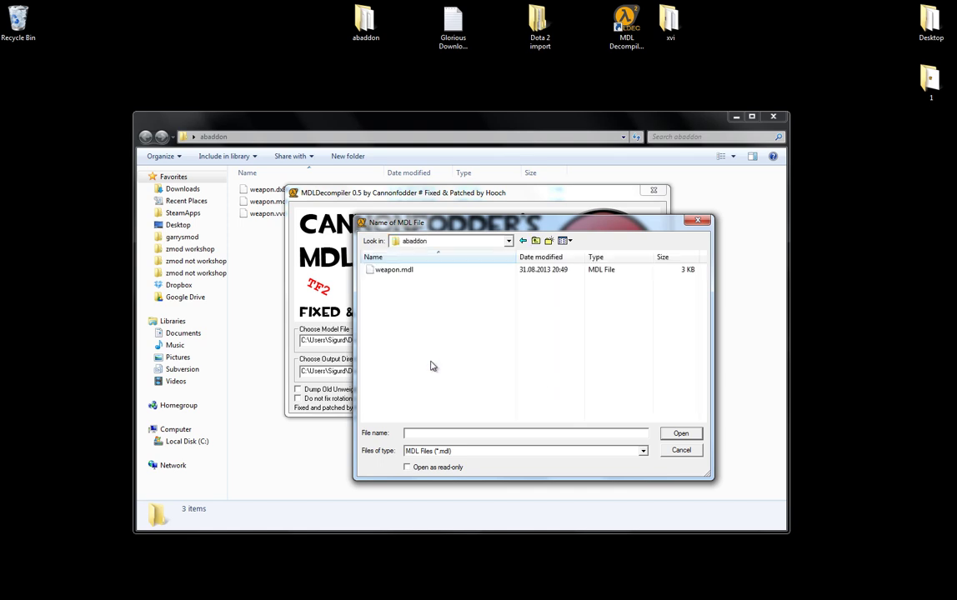
{"action": "double_click", "coordinate": [402, 272]}
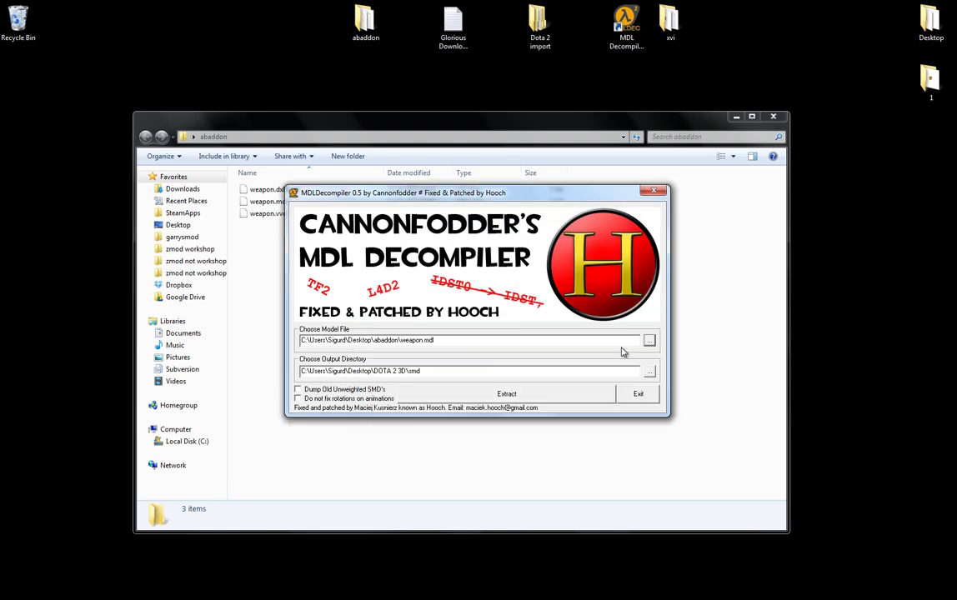
Set the Desktop as output directory, extract the model, dismiss both messages and close the decompiler
{"action": "left_click", "coordinate": [650, 373]}
{"action": "left_click", "coordinate": [474, 242]}
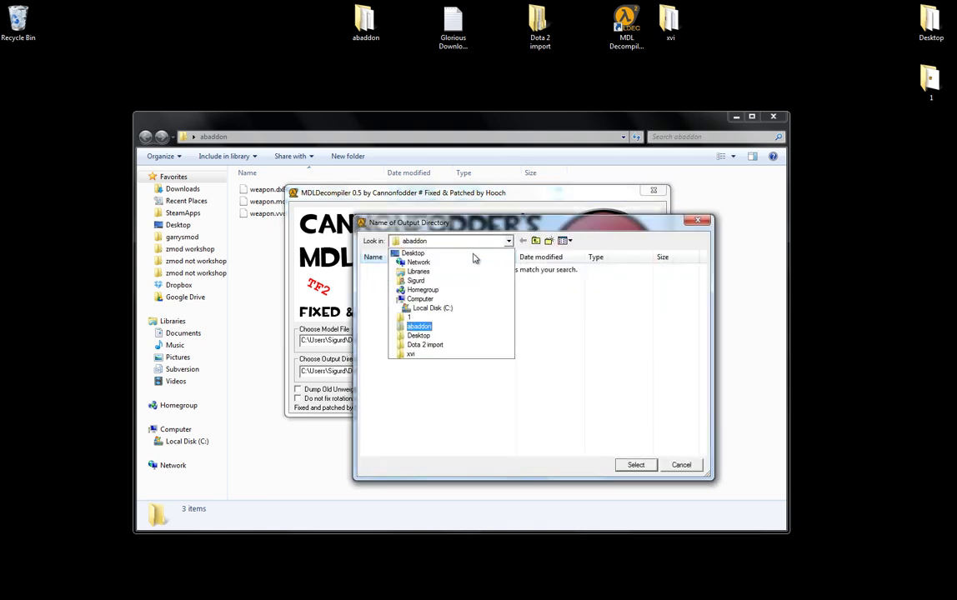
{"action": "left_click", "coordinate": [435, 254]}
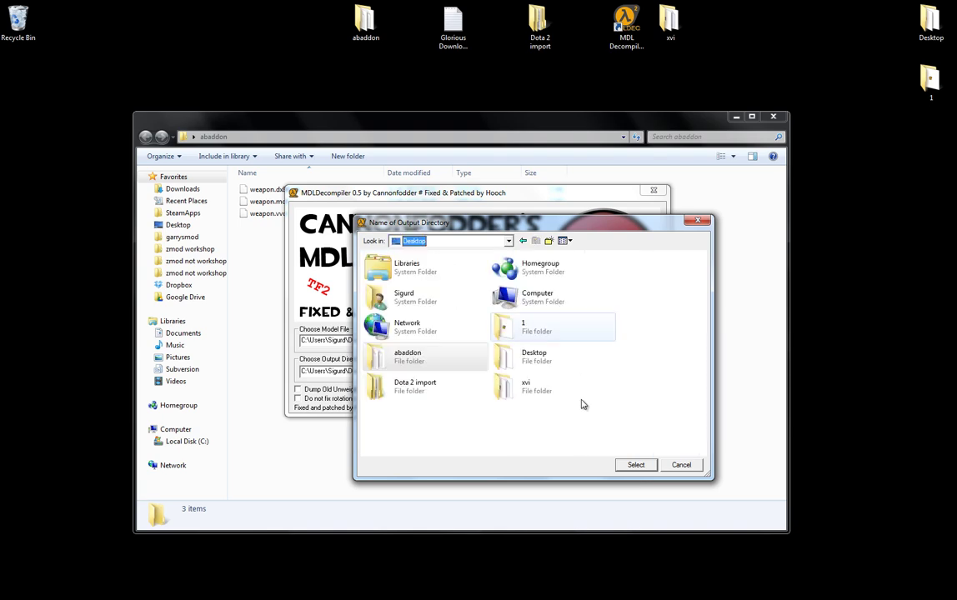
{"action": "left_click", "coordinate": [636, 465]}
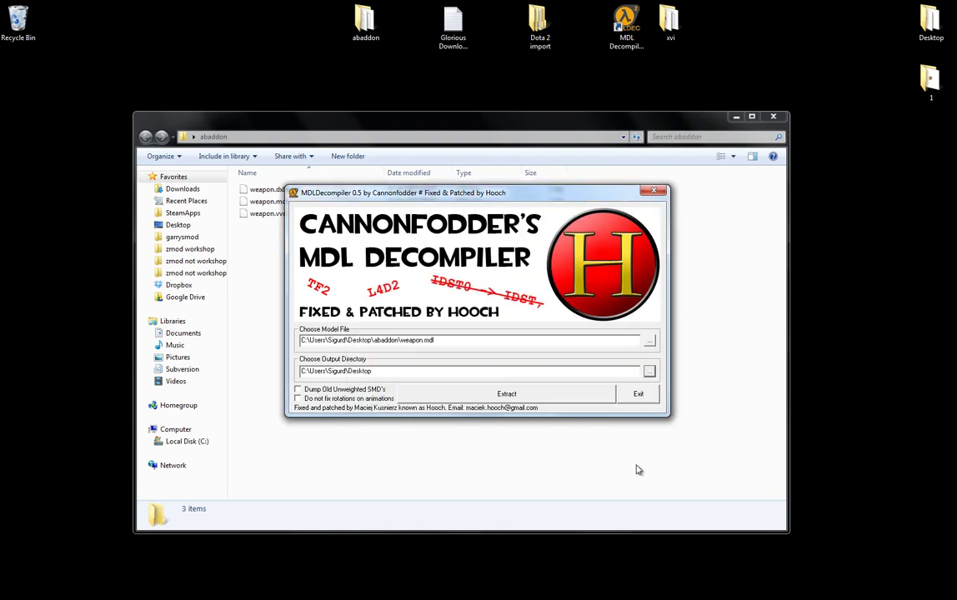
{"action": "left_click", "coordinate": [491, 399]}
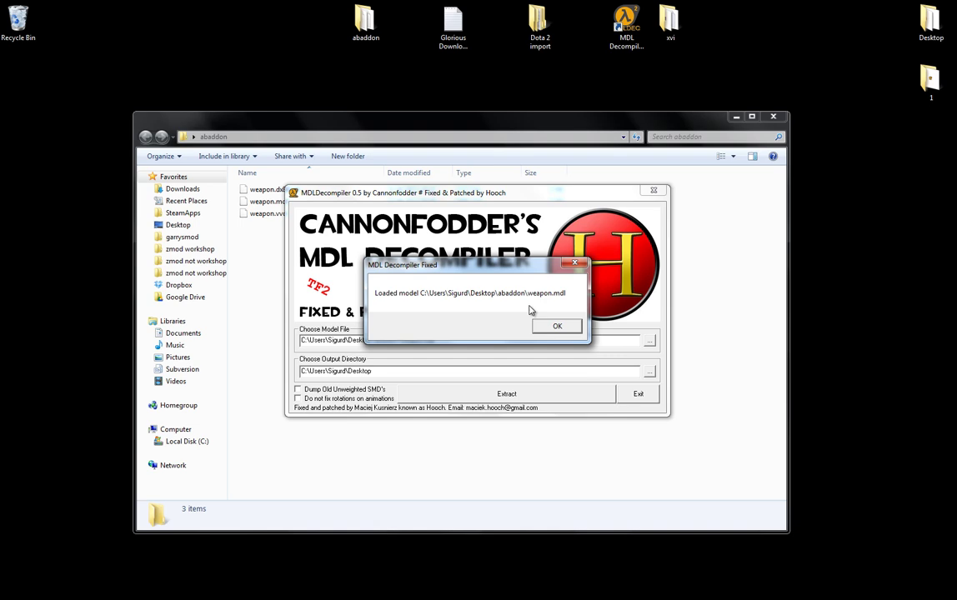
{"action": "left_click", "coordinate": [557, 327]}
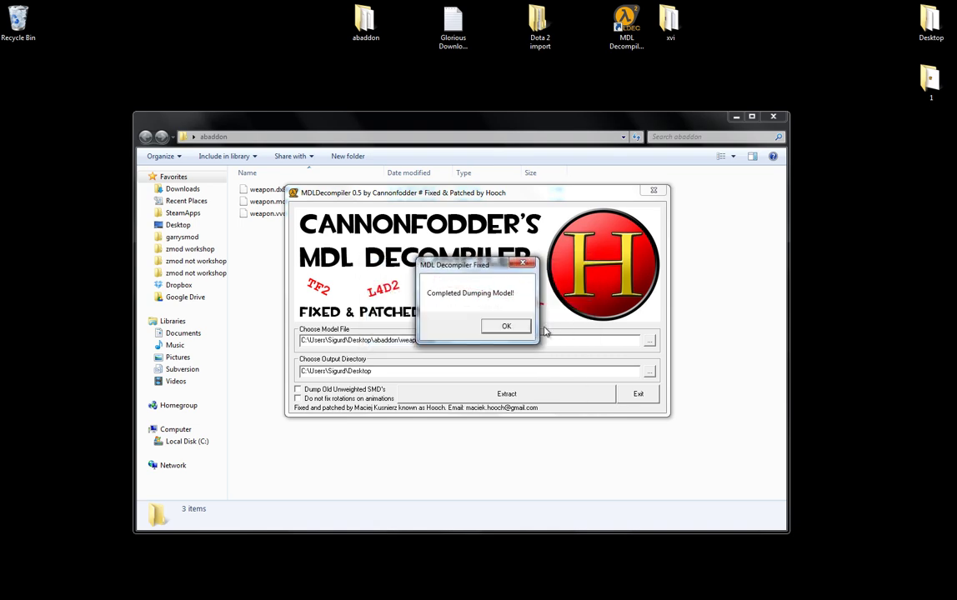
{"action": "left_click", "coordinate": [505, 327]}
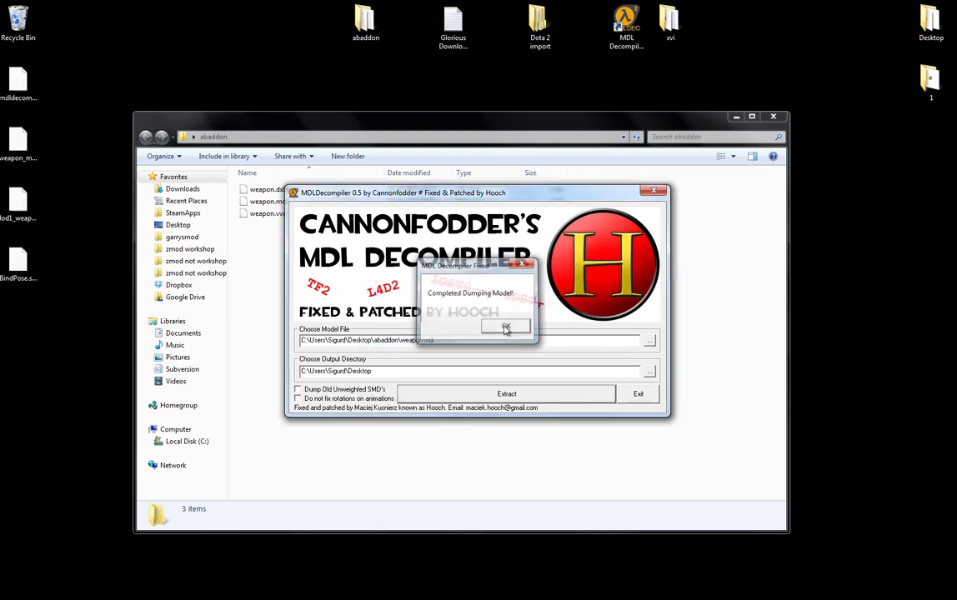
{"action": "left_click", "coordinate": [654, 193]}
Create a desktop folder named smd and move the four decompiled files into it
{"action": "left_click", "coordinate": [774, 117]}
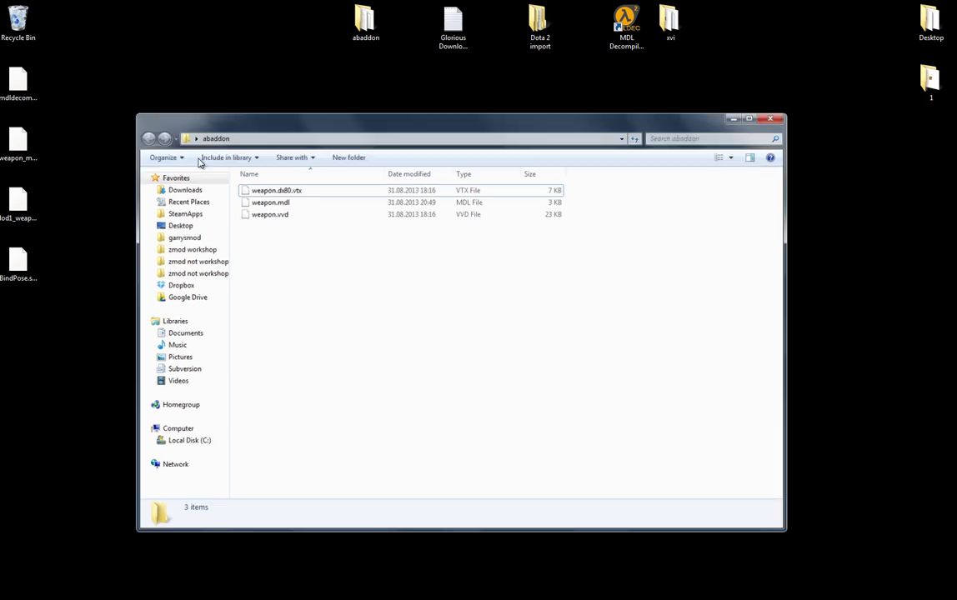
{"action": "right_click", "coordinate": [202, 116]}
{"action": "mouse_move", "coordinate": [275, 252]}
{"action": "left_click", "coordinate": [411, 251]}
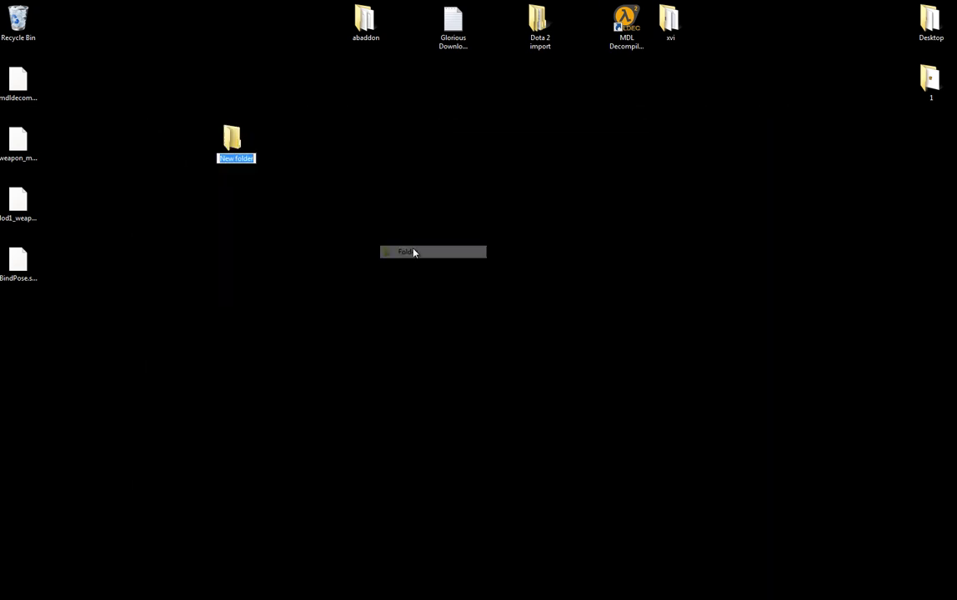
{"action": "type", "text": "smd"}
{"action": "key", "text": "Return"}
{"action": "left_click_drag", "start_coordinate": [90, 65], "coordinate": [4, 275]}
{"action": "left_click_drag", "start_coordinate": [18, 200], "coordinate": [237, 144]}
{"action": "left_click_drag", "start_coordinate": [213, 32], "coordinate": [227, 37]}
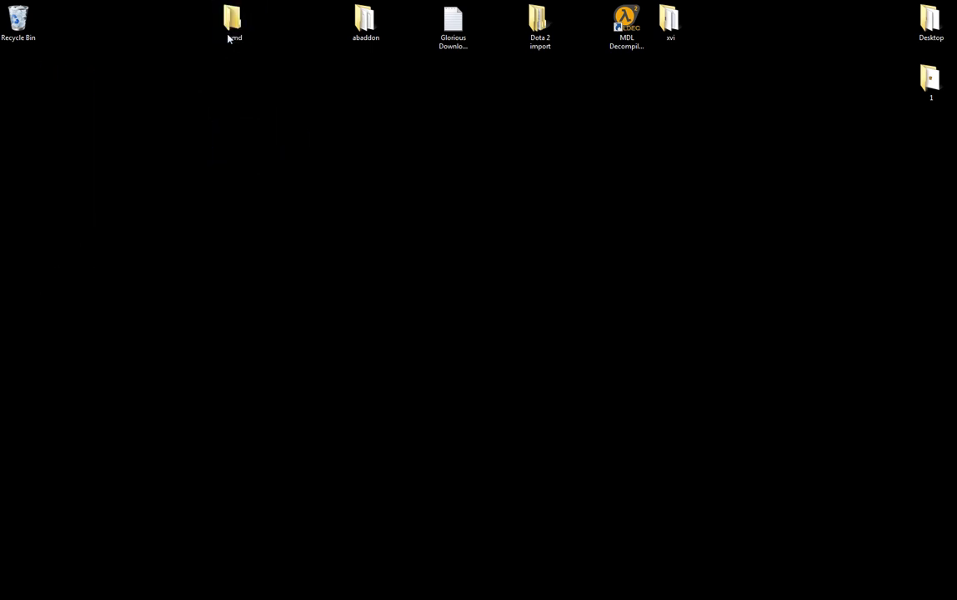
Open the smd folder to check BindPose.smd and the other decompiled files, then close it
{"action": "double_click", "coordinate": [228, 37]}
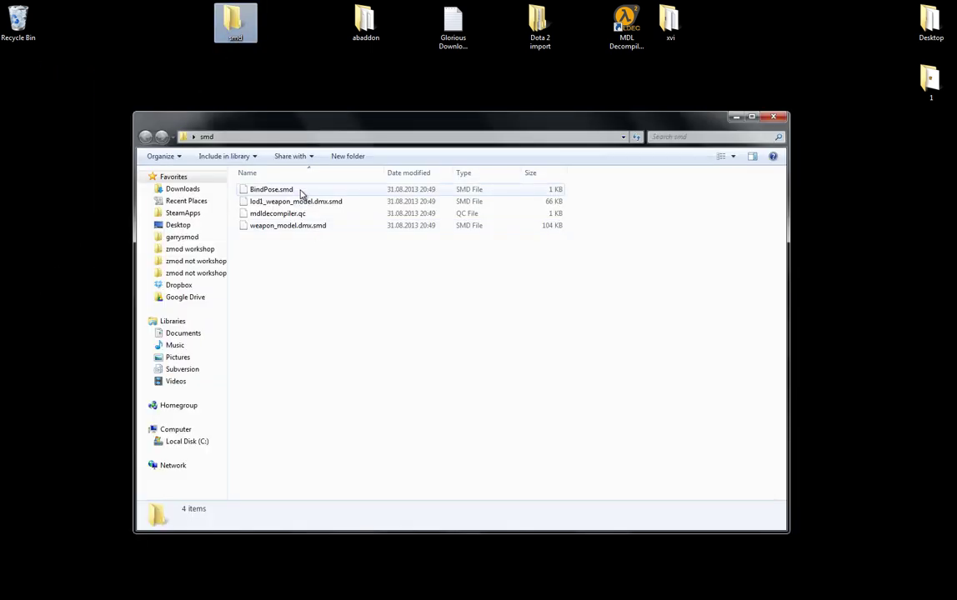
{"action": "left_click", "coordinate": [298, 191]}
{"action": "left_click", "coordinate": [306, 202]}
{"action": "left_click", "coordinate": [316, 226]}
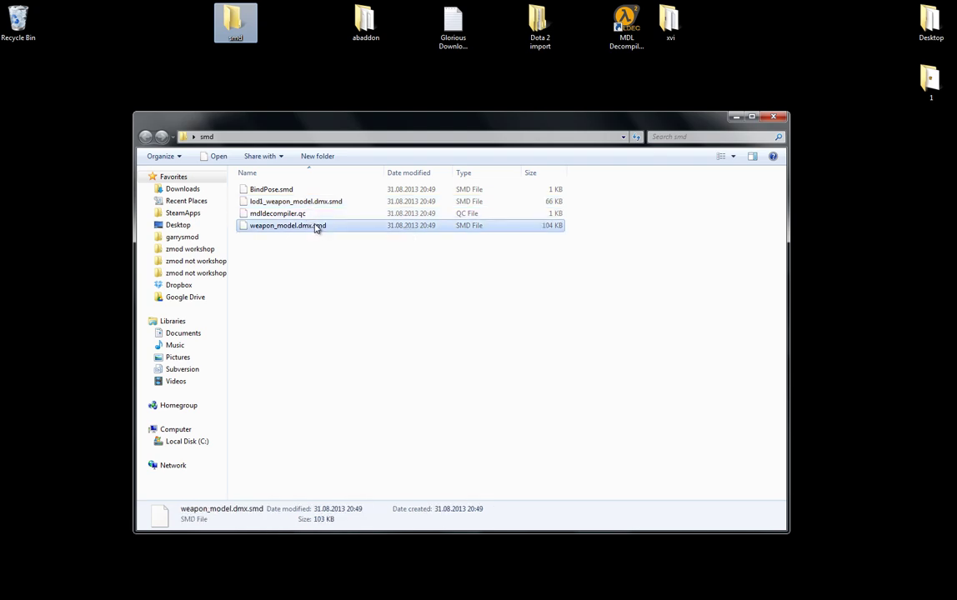
{"action": "left_click_drag", "start_coordinate": [327, 243], "coordinate": [307, 237]}
{"action": "left_click", "coordinate": [293, 231]}
{"action": "left_click", "coordinate": [375, 250]}
{"action": "left_click", "coordinate": [564, 226]}
{"action": "left_click_drag", "start_coordinate": [649, 128], "coordinate": [588, 130]}
{"action": "left_click", "coordinate": [708, 121]}
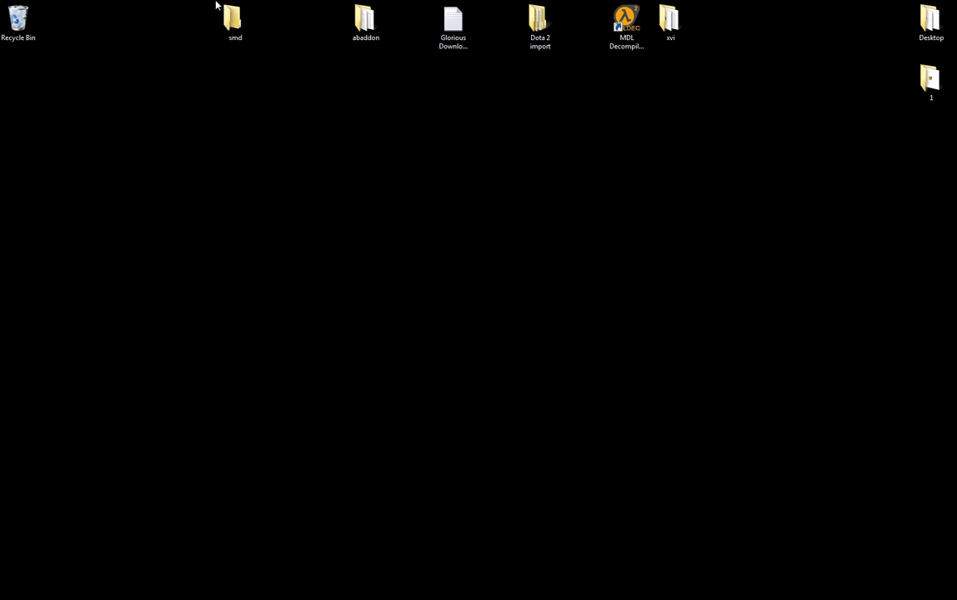
Navigate into the Dota 2 import materials\models\heroes\abaddon folder
{"action": "left_click_drag", "start_coordinate": [223, 15], "coordinate": [265, 154]}
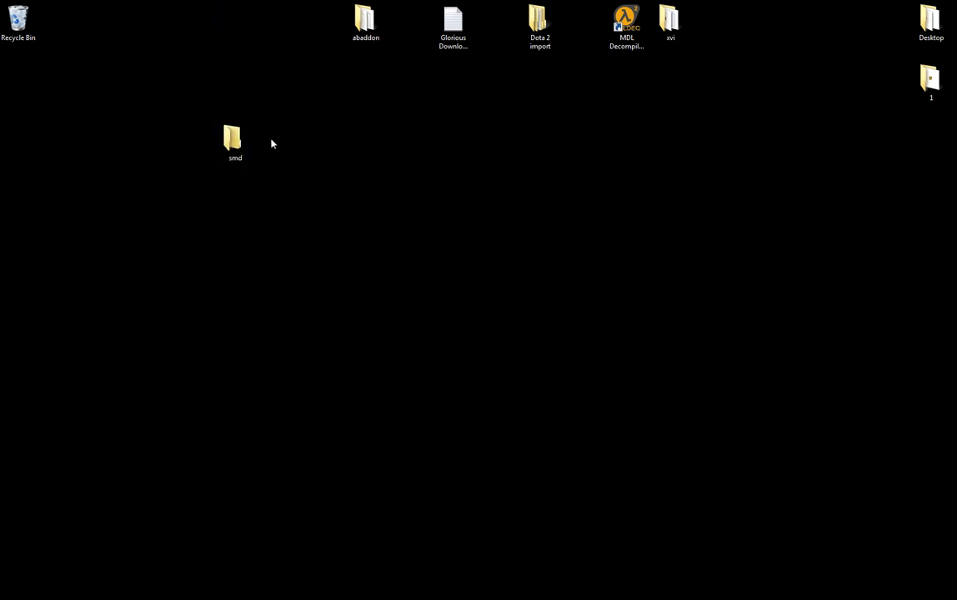
{"action": "double_click", "coordinate": [540, 27]}
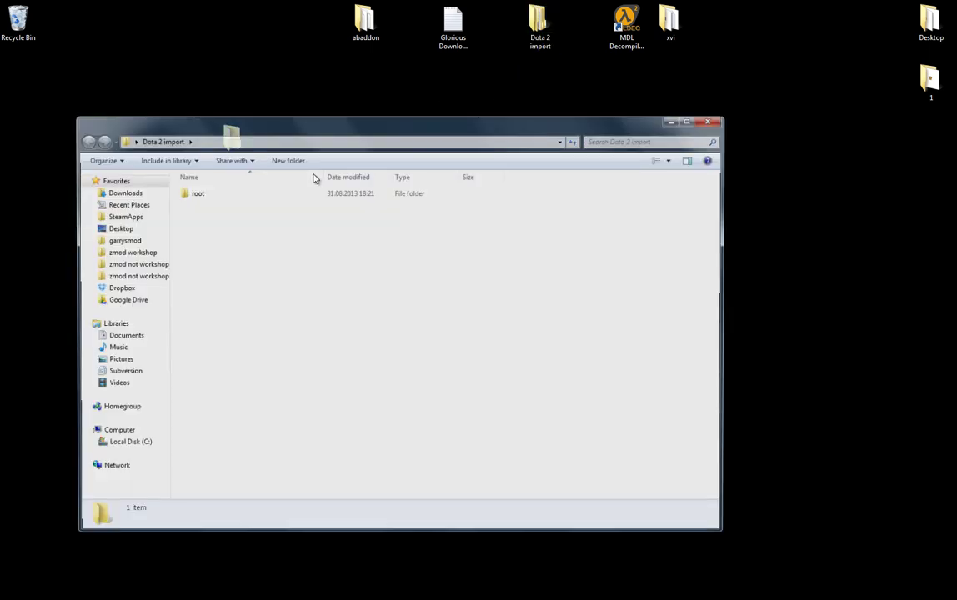
{"action": "double_click", "coordinate": [262, 193]}
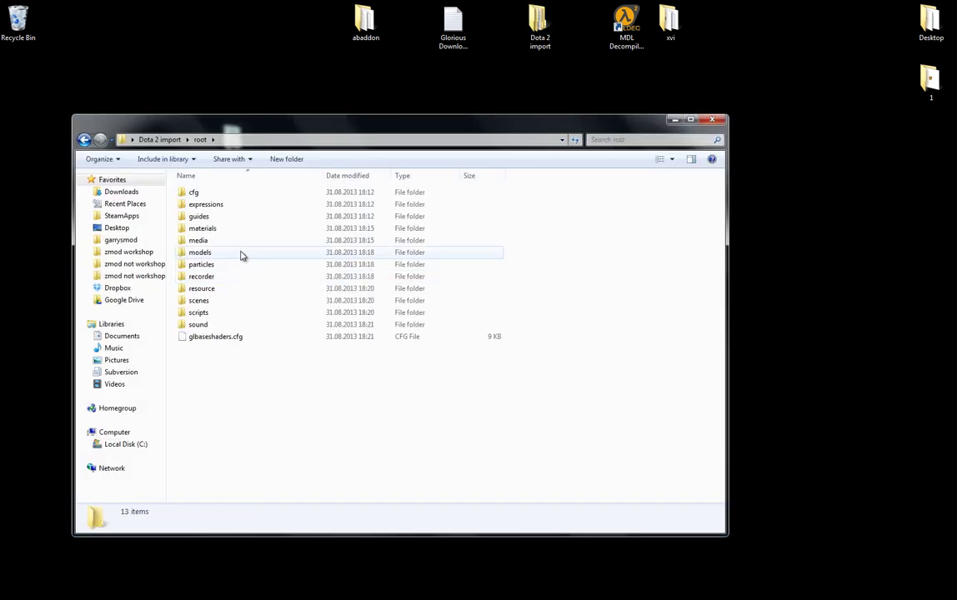
{"action": "left_click", "coordinate": [240, 241]}
{"action": "double_click", "coordinate": [246, 227]}
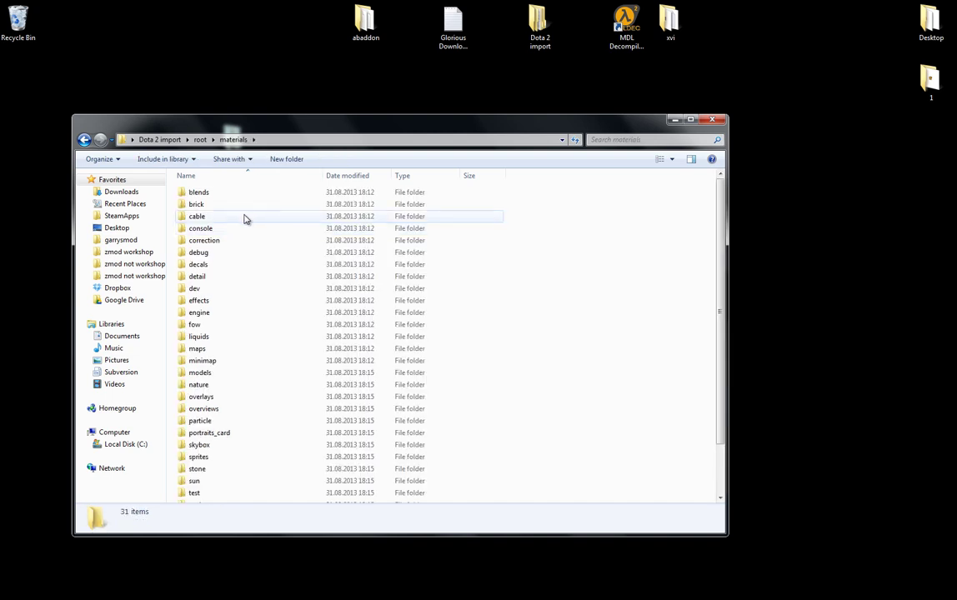
{"action": "key", "text": "m"}
{"action": "key", "text": "o"}
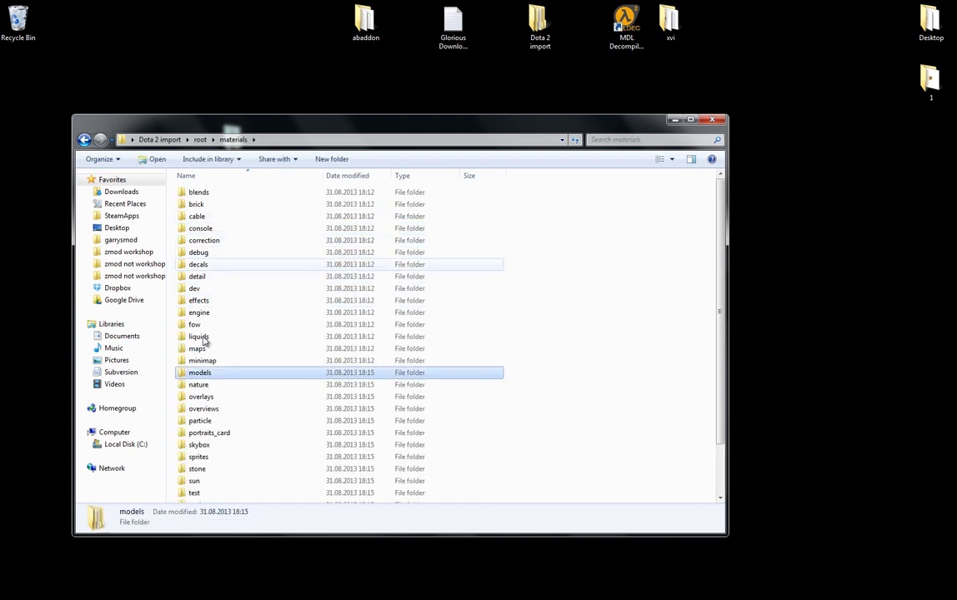
{"action": "double_click", "coordinate": [208, 371]}
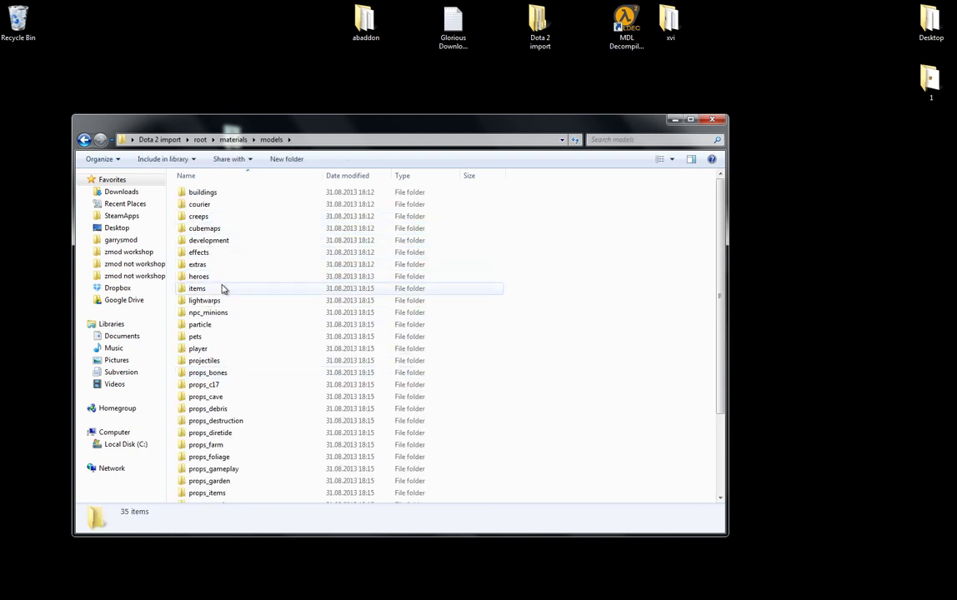
{"action": "double_click", "coordinate": [220, 276]}
{"action": "left_click", "coordinate": [234, 193]}
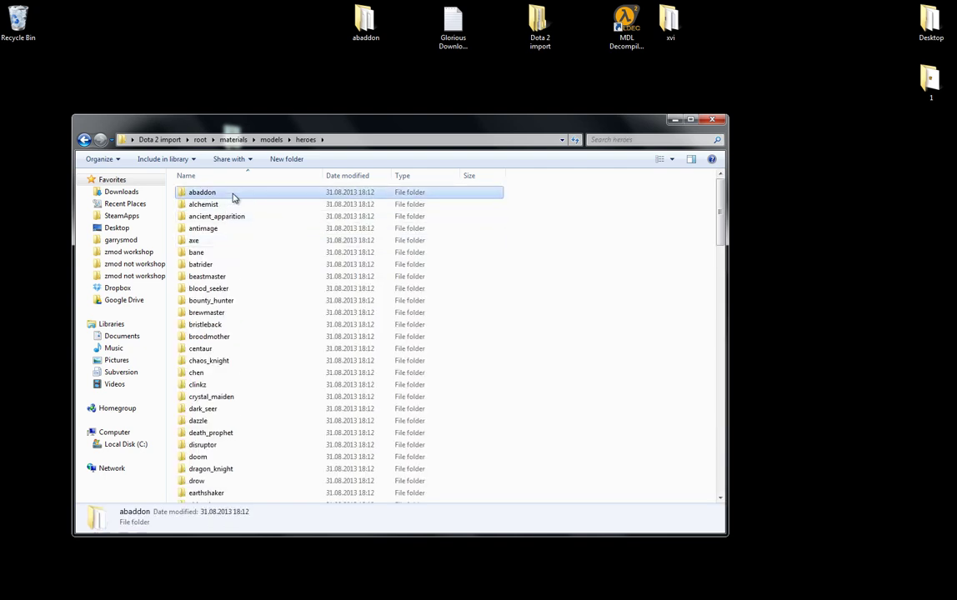
{"action": "double_click", "coordinate": [235, 196]}
Select the four abaddon_weapon texture files, abaddon_weapon_color through abaddon_weapon_normal
{"action": "scroll", "coordinate": [376, 267], "scroll_direction": "down", "scroll_amount": 7}
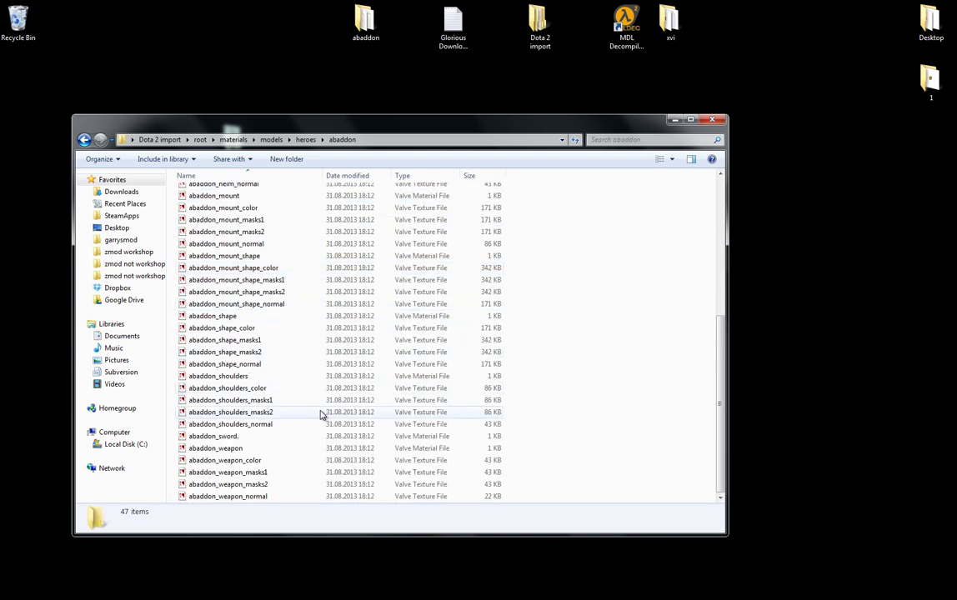
{"action": "left_click", "coordinate": [243, 450]}
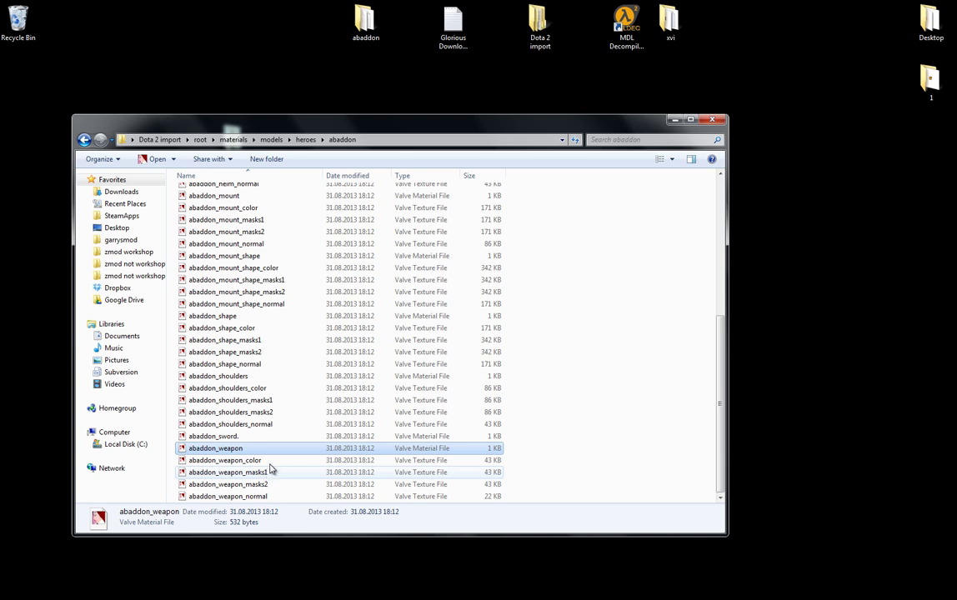
{"action": "left_click", "coordinate": [239, 461]}
{"action": "left_click", "coordinate": [266, 496], "text": "shift"}
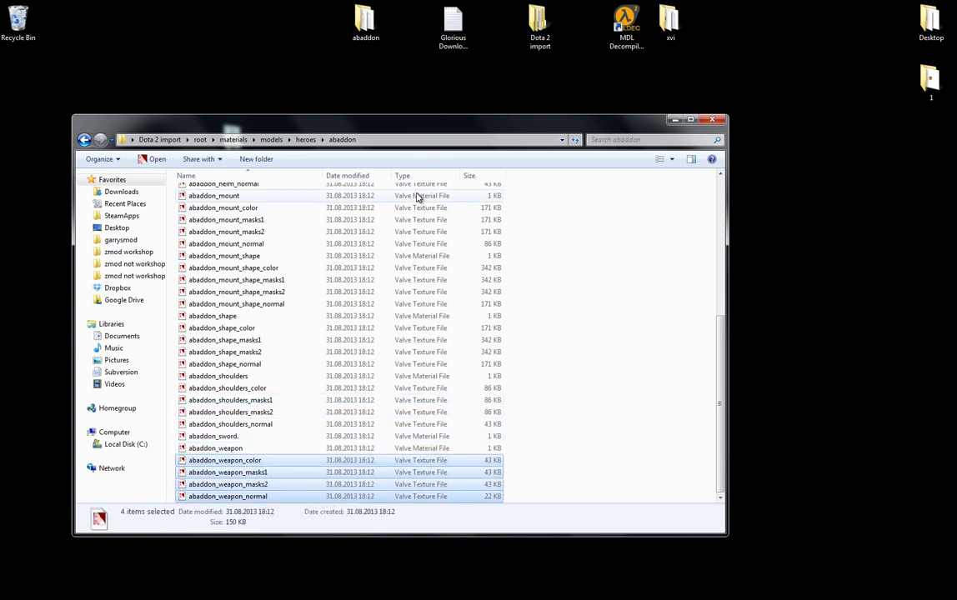
Create a new desktop folder named texures and place it beside the smd folder
{"action": "left_click", "coordinate": [712, 121]}
{"action": "right_click", "coordinate": [316, 66]}
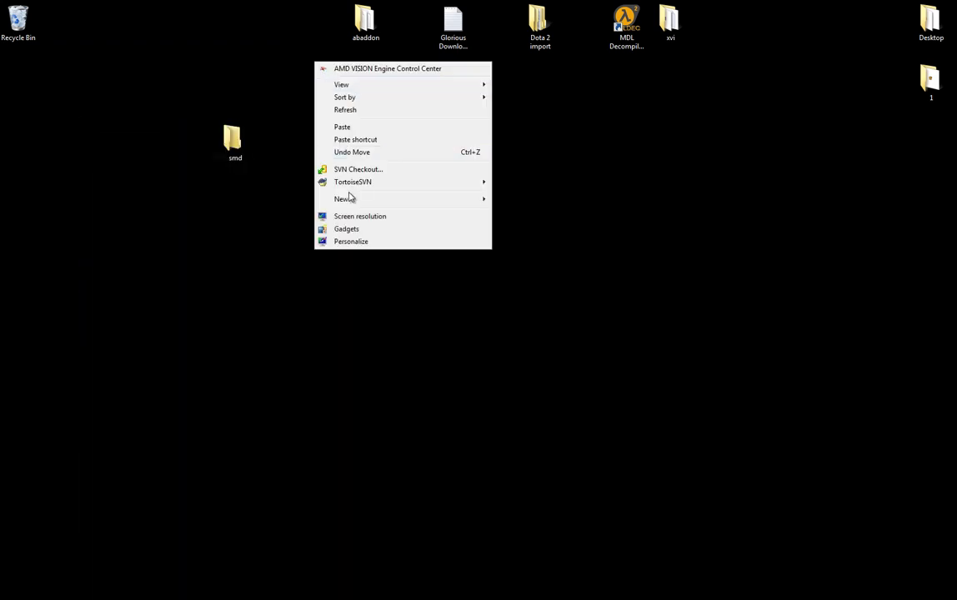
{"action": "mouse_move", "coordinate": [354, 198]}
{"action": "left_click", "coordinate": [550, 203]}
{"action": "type", "text": "texu"}
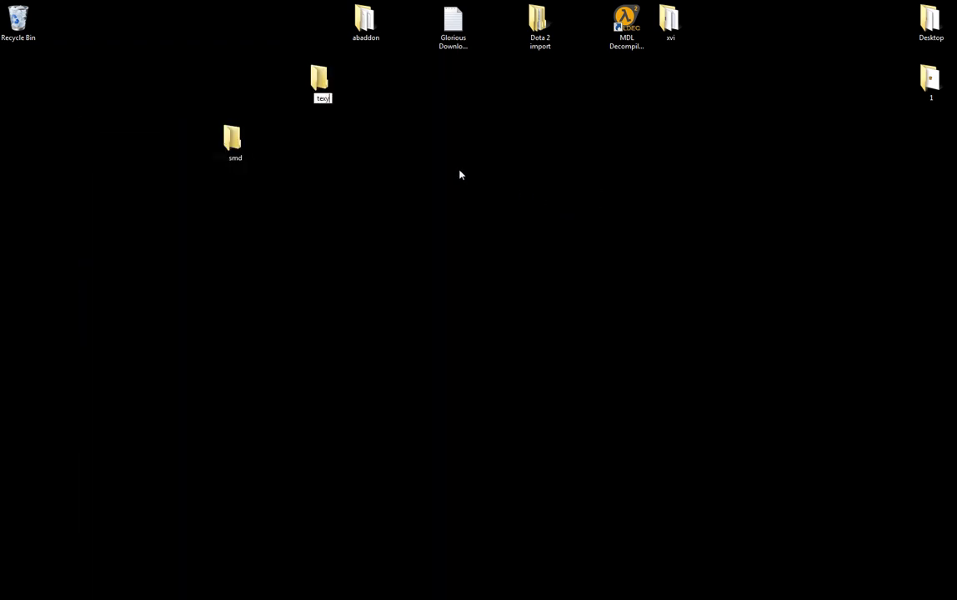
{"action": "type", "text": "xtures"}
{"action": "key", "text": "Return"}
{"action": "left_click_drag", "start_coordinate": [329, 94], "coordinate": [329, 151]}
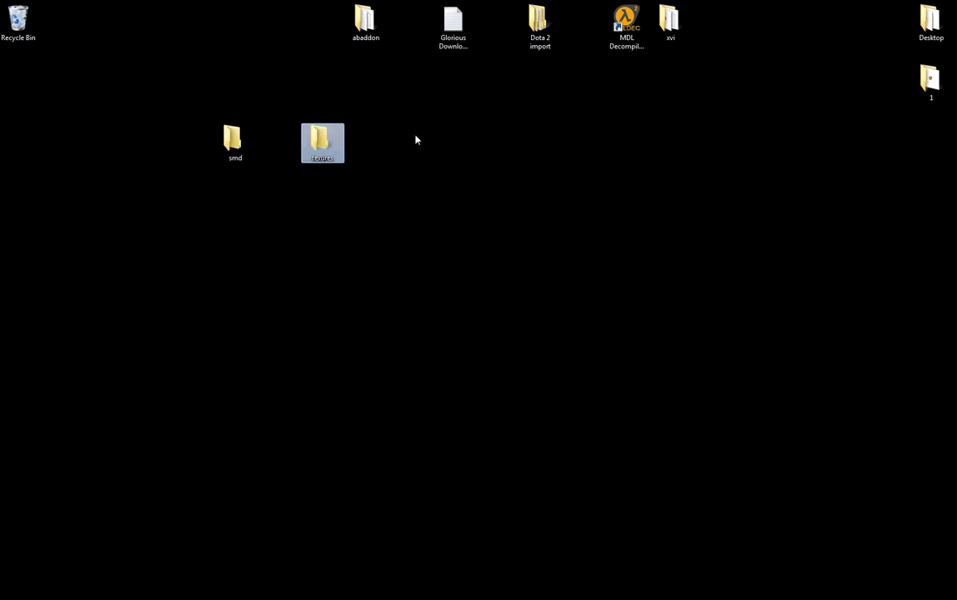
Paste the four weapon texture files into texures and open abaddon_weapon_masks1
{"action": "double_click", "coordinate": [331, 150]}
{"action": "left_click_drag", "start_coordinate": [503, 142], "coordinate": [691, 153]}
{"action": "key", "text": "ctrl+v"}
{"action": "left_click", "coordinate": [438, 310]}
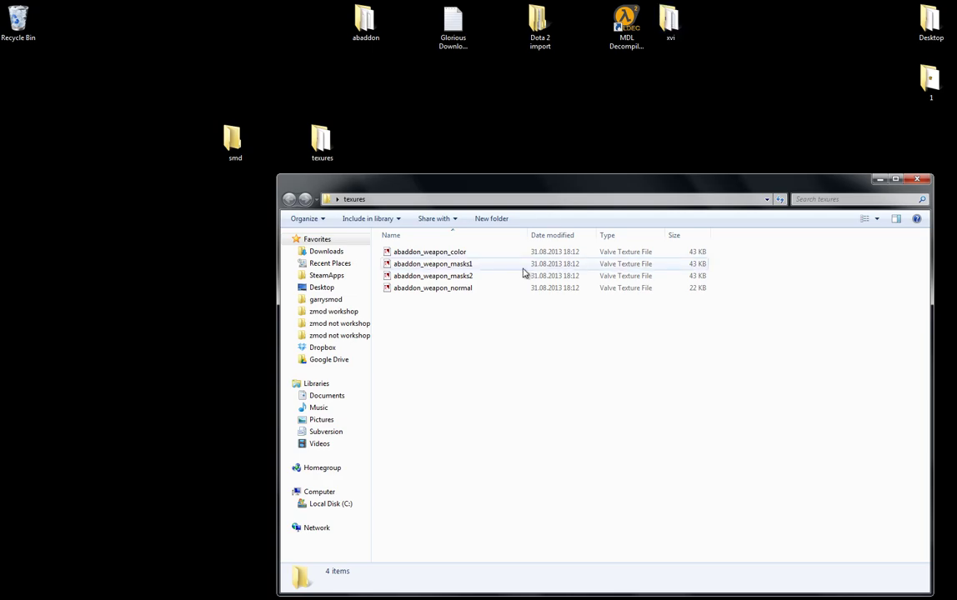
{"action": "double_click", "coordinate": [515, 265]}
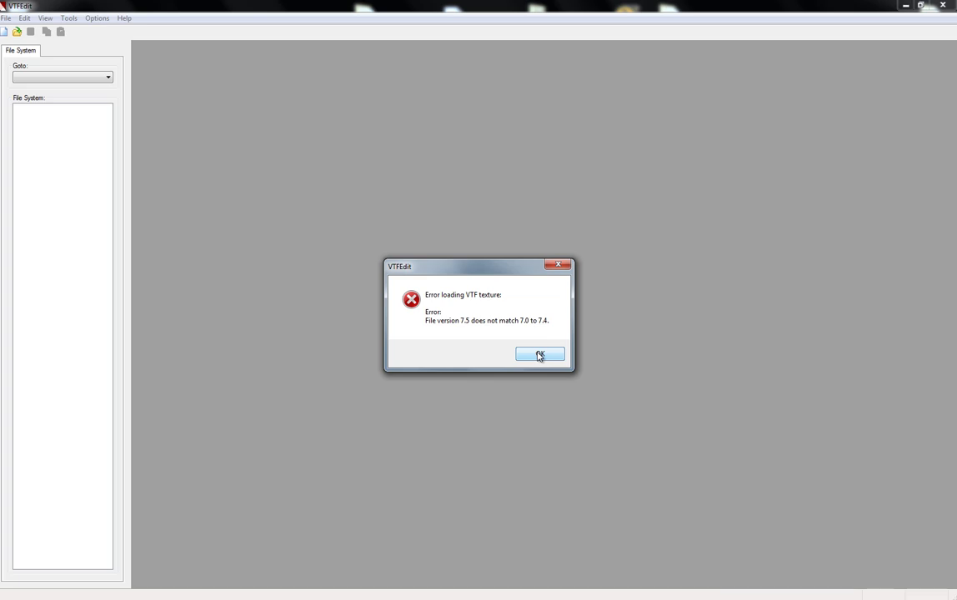
Dismiss the VTF version 7.5 loading error and close VTFEdit
{"action": "left_click", "coordinate": [539, 356]}
{"action": "left_click", "coordinate": [942, 6]}
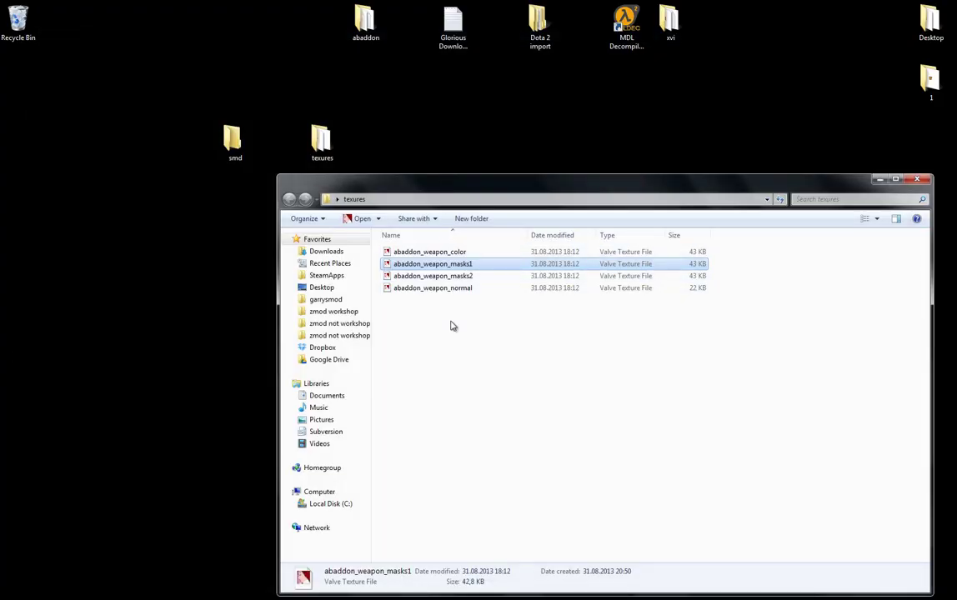
{"action": "left_click", "coordinate": [459, 251]}
Launch XVI32 from the xvi folder and arrange it beside the texures window
{"action": "left_click_drag", "start_coordinate": [478, 190], "coordinate": [455, 164]}
{"action": "double_click", "coordinate": [670, 21]}
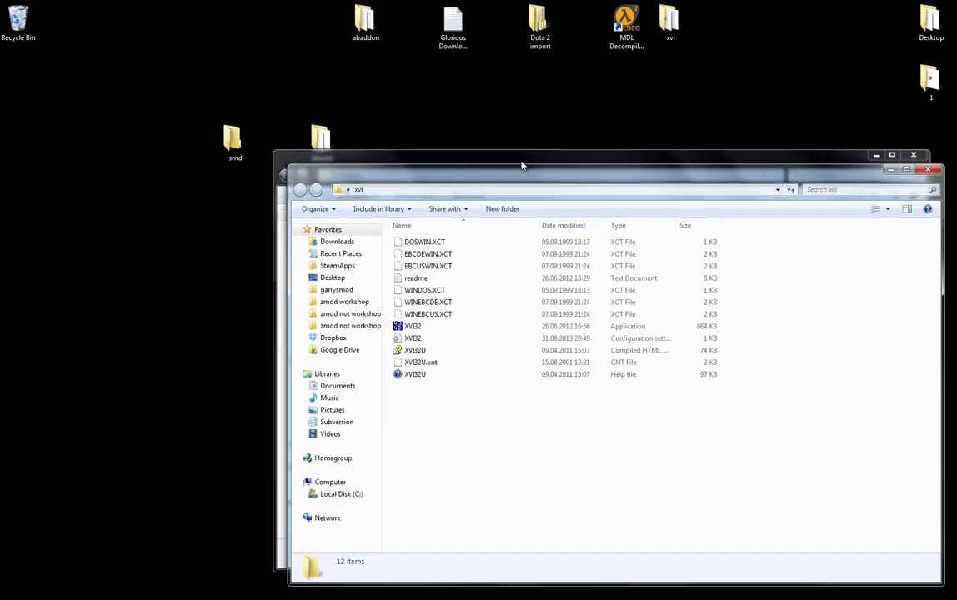
{"action": "double_click", "coordinate": [450, 326]}
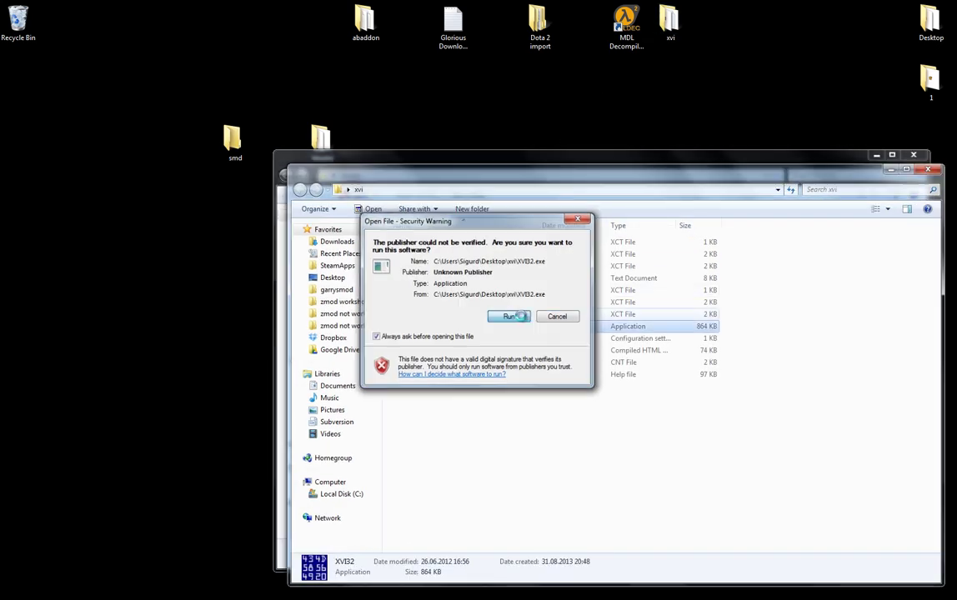
{"action": "left_click", "coordinate": [517, 316]}
{"action": "left_click_drag", "start_coordinate": [605, 177], "coordinate": [344, 127]}
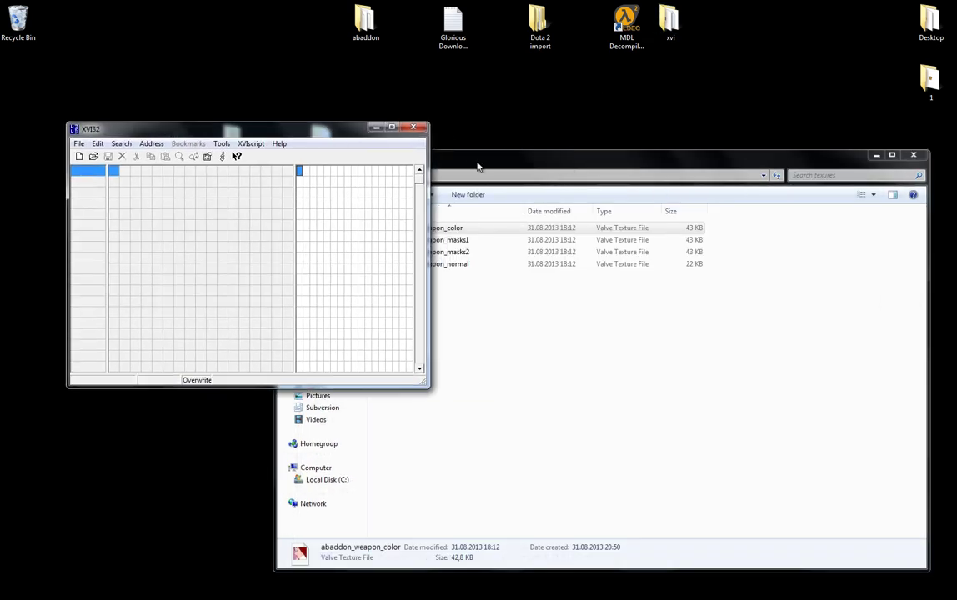
{"action": "left_click_drag", "start_coordinate": [478, 167], "coordinate": [638, 187]}
{"action": "left_click", "coordinate": [609, 271]}
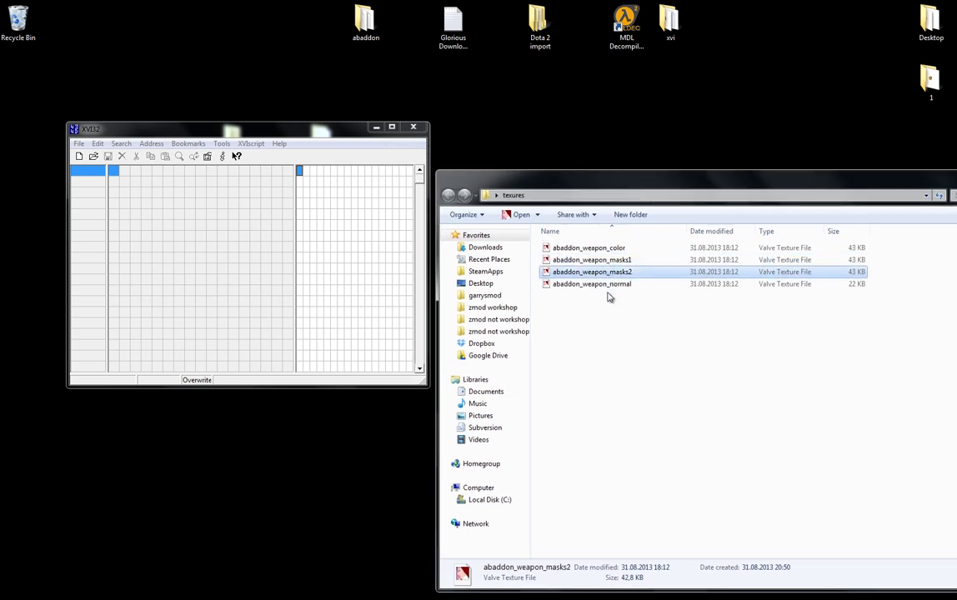
{"action": "left_click", "coordinate": [594, 358]}
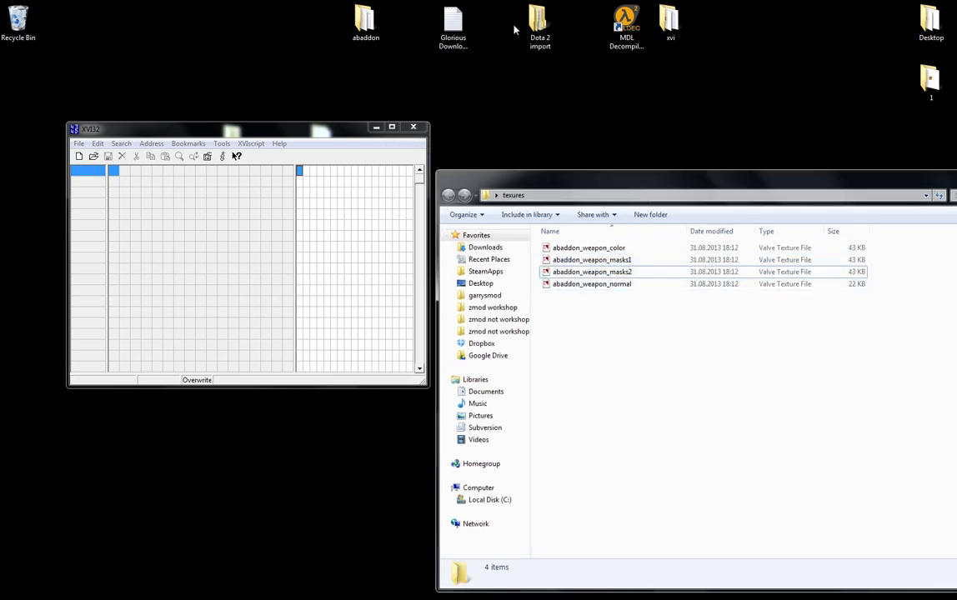
Open abaddon_weapon_color.vtf from the desktop texures folder in XVI32
{"action": "left_click", "coordinate": [80, 144]}
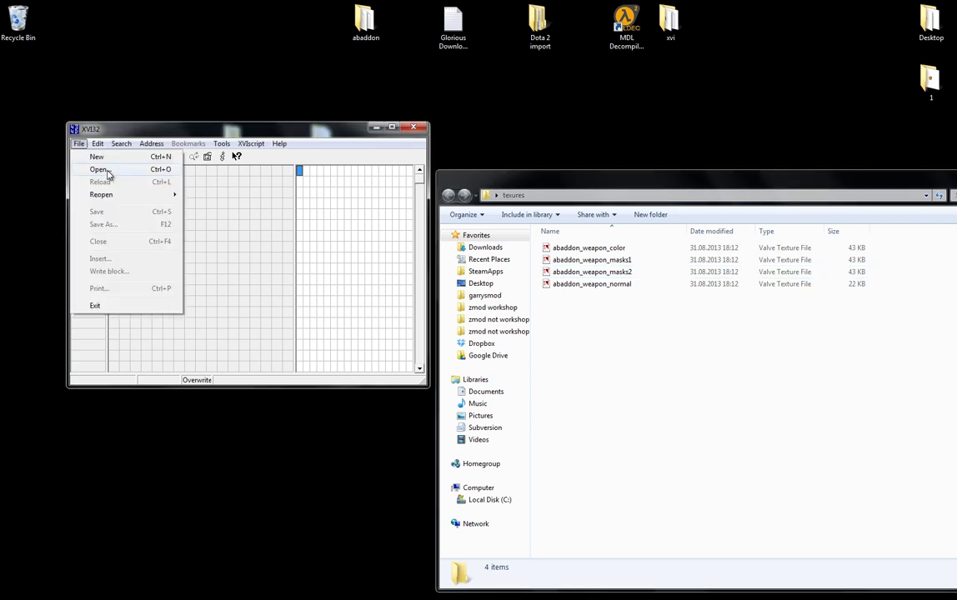
{"action": "left_click", "coordinate": [110, 171]}
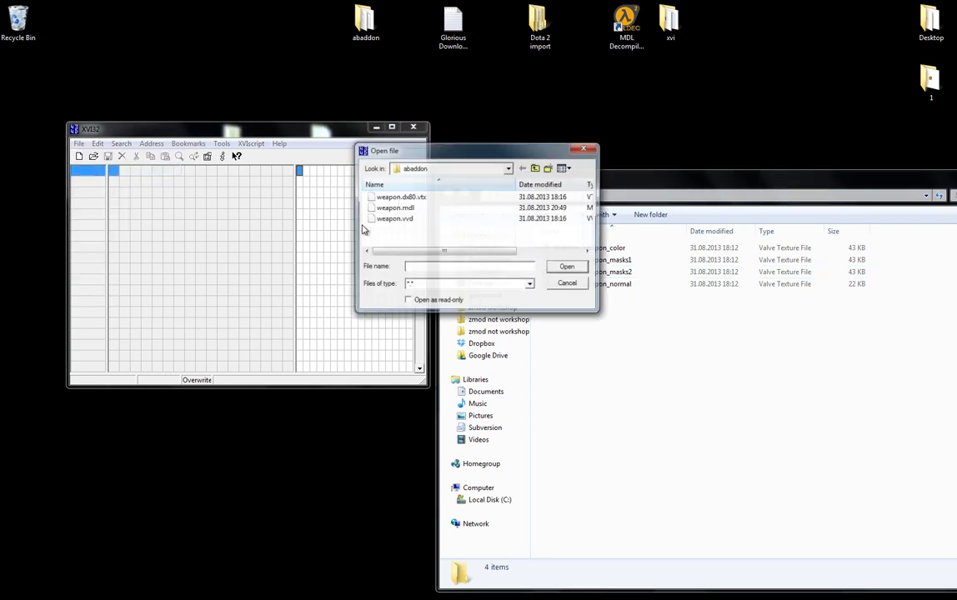
{"action": "left_click", "coordinate": [461, 169]}
{"action": "left_click", "coordinate": [443, 181]}
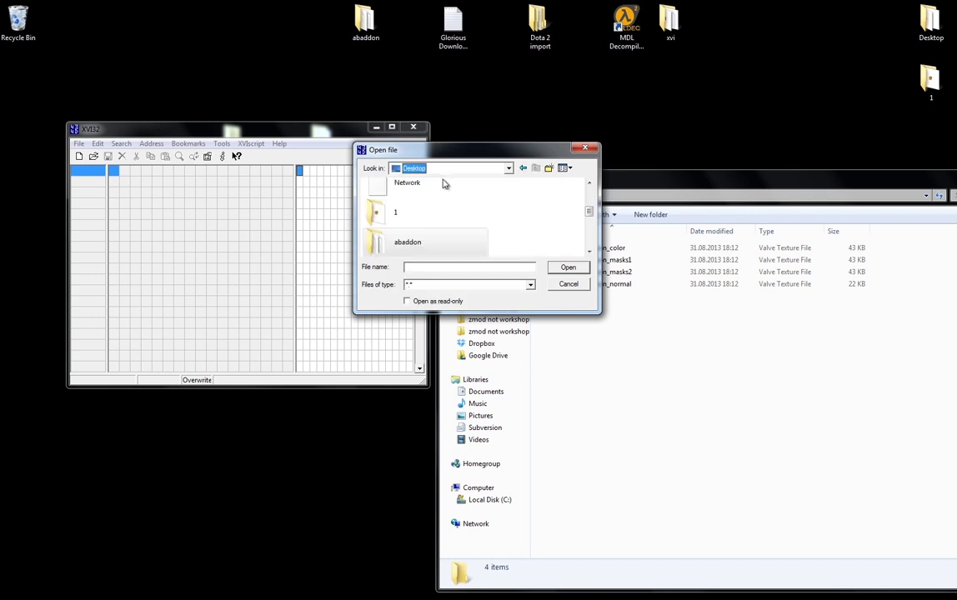
{"action": "scroll", "coordinate": [463, 224], "scroll_direction": "down", "scroll_amount": 3}
{"action": "double_click", "coordinate": [432, 195]}
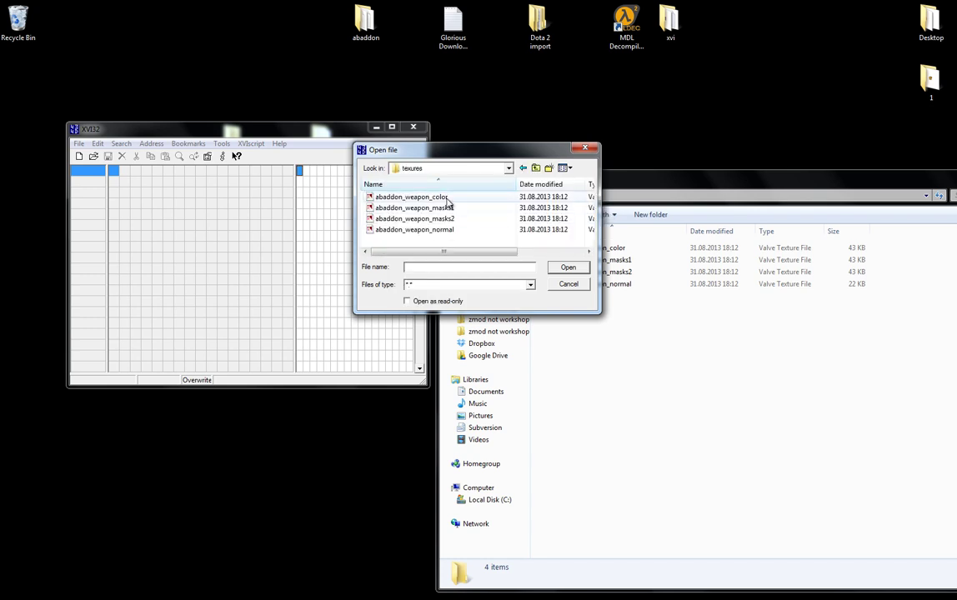
{"action": "double_click", "coordinate": [447, 198]}
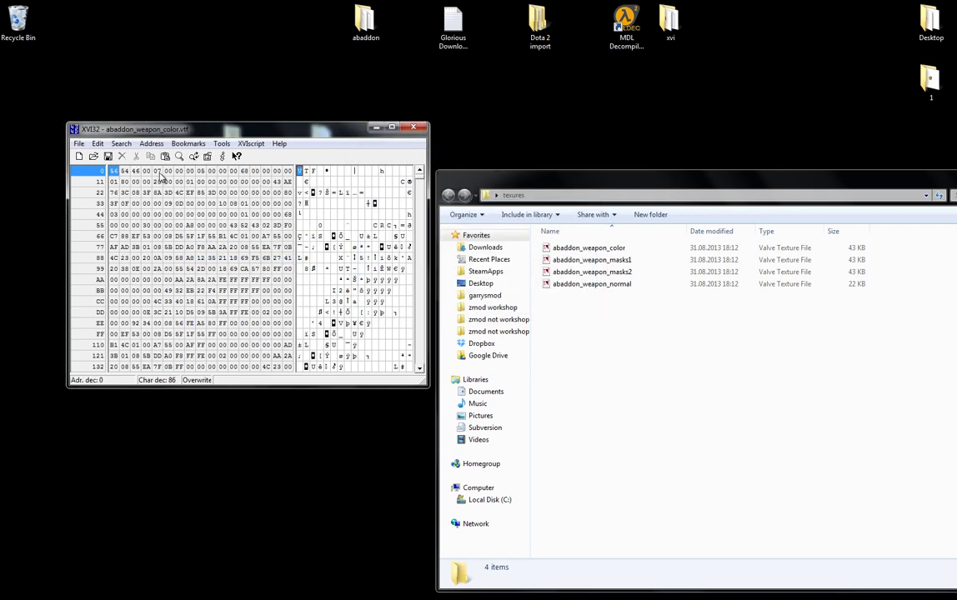
Change the byte at offset 8 from 05 to 04 and overwrite abaddon_weapon_color.vtf
{"action": "left_click", "coordinate": [200, 172]}
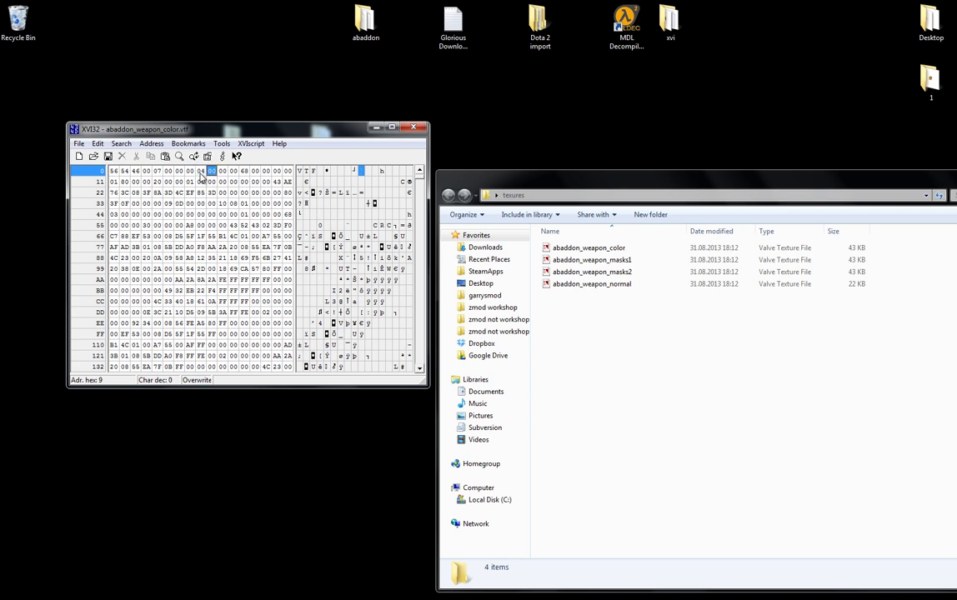
{"action": "left_click", "coordinate": [78, 144]}
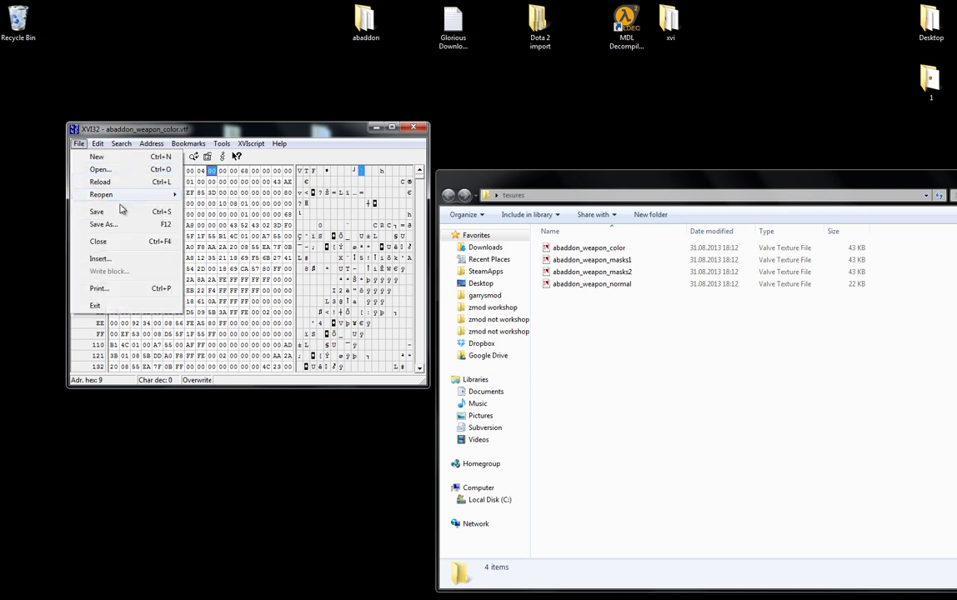
{"action": "left_click", "coordinate": [123, 225]}
{"action": "left_click", "coordinate": [438, 202]}
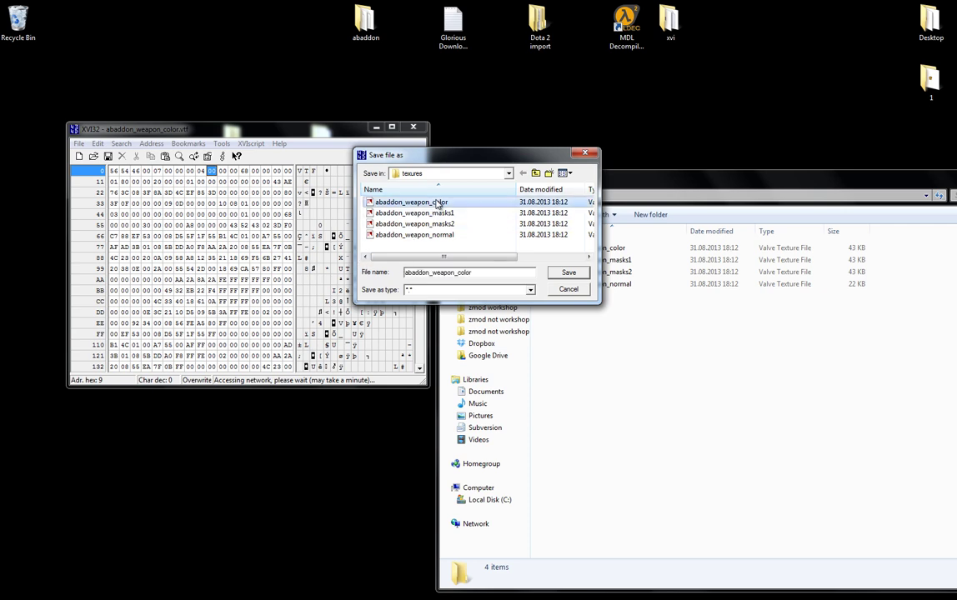
{"action": "left_click", "coordinate": [570, 274]}
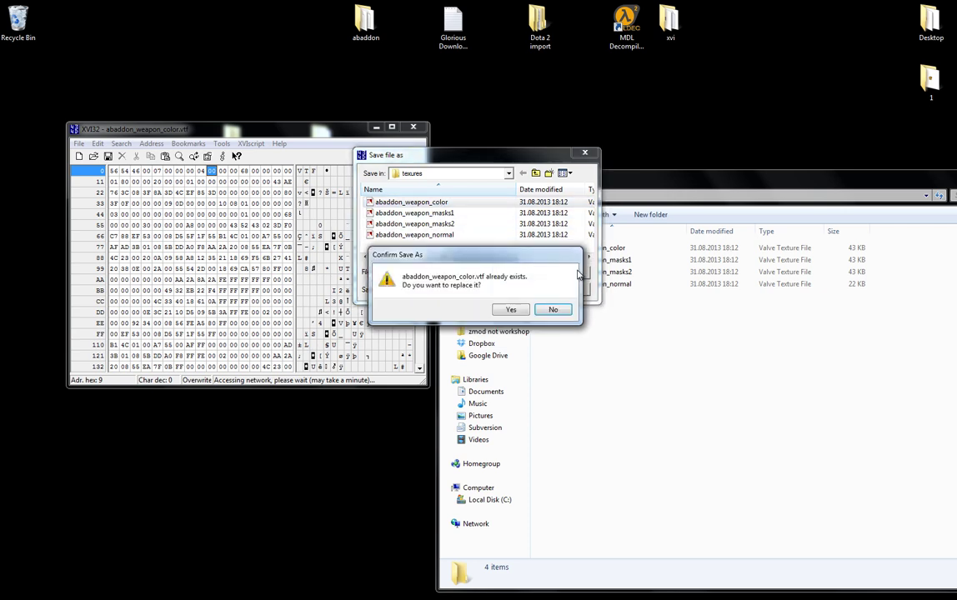
{"action": "left_click", "coordinate": [511, 310]}
Open abaddon_weapon_masks1.vtf, set its byte at offset 8 to 04, and save over the original
{"action": "left_click", "coordinate": [78, 144]}
{"action": "left_click", "coordinate": [93, 171]}
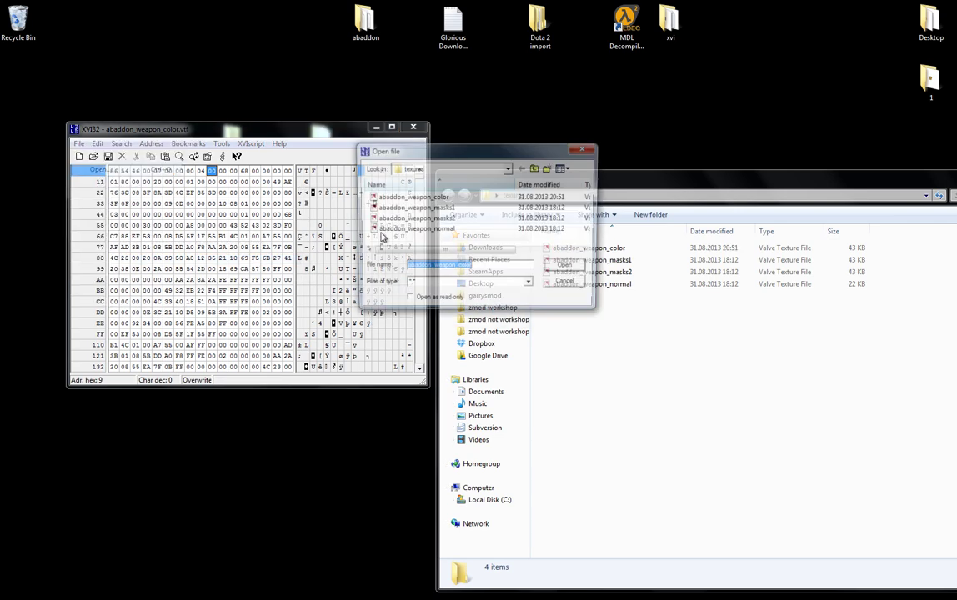
{"action": "double_click", "coordinate": [448, 209]}
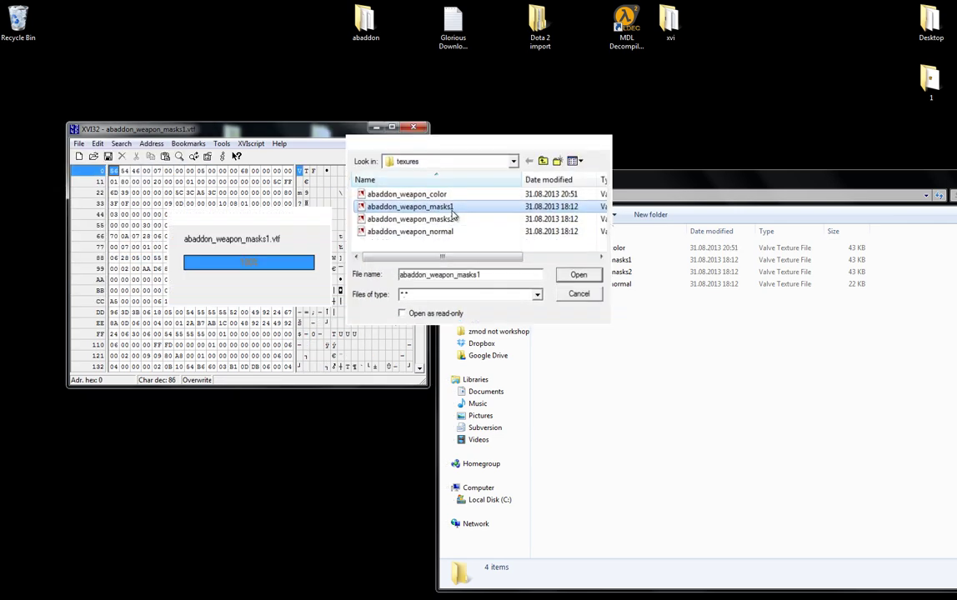
{"action": "left_click", "coordinate": [202, 171]}
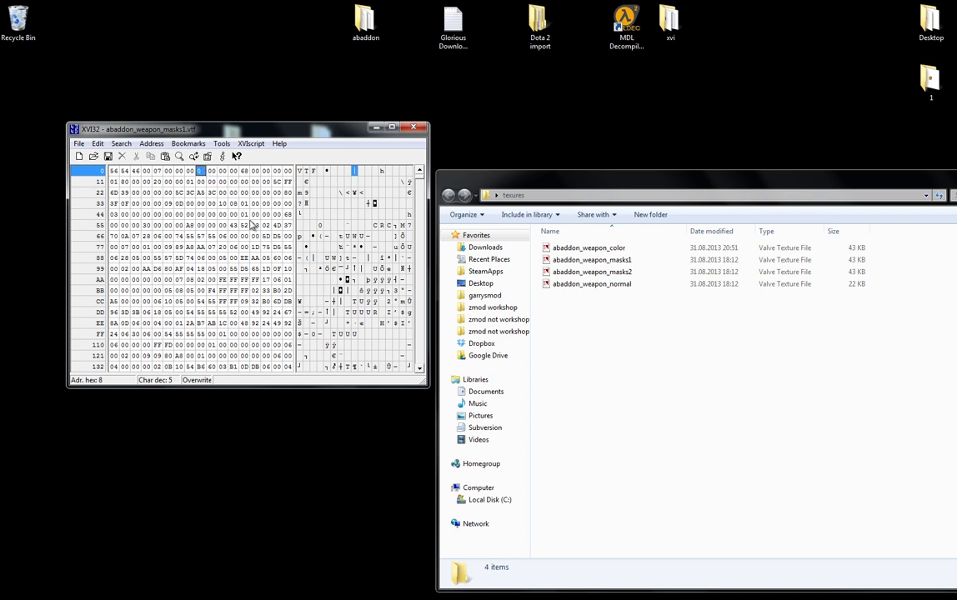
{"action": "type", "text": "04"}
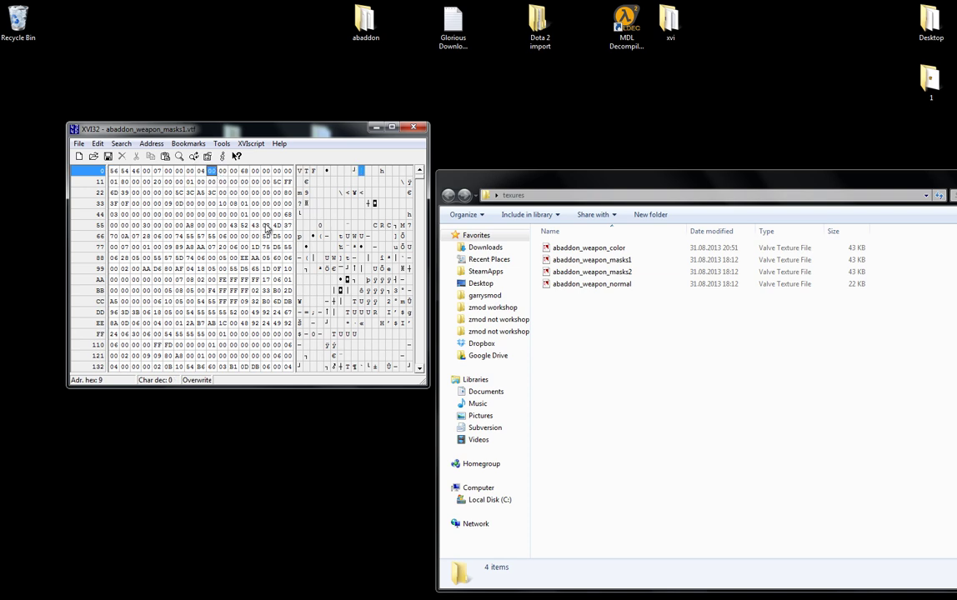
{"action": "left_click", "coordinate": [80, 144]}
{"action": "left_click", "coordinate": [105, 224]}
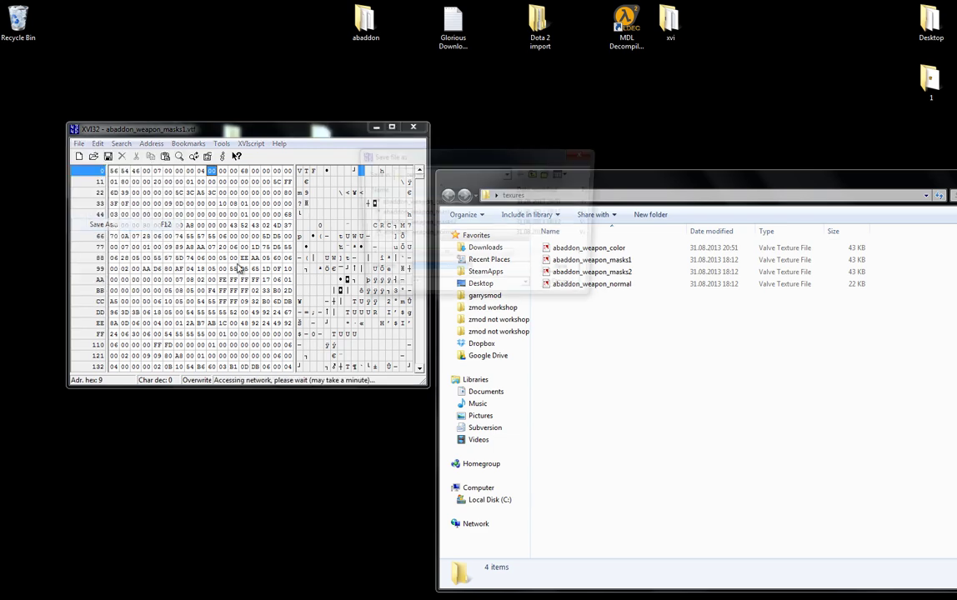
{"action": "left_click", "coordinate": [448, 213]}
{"action": "left_click", "coordinate": [566, 272]}
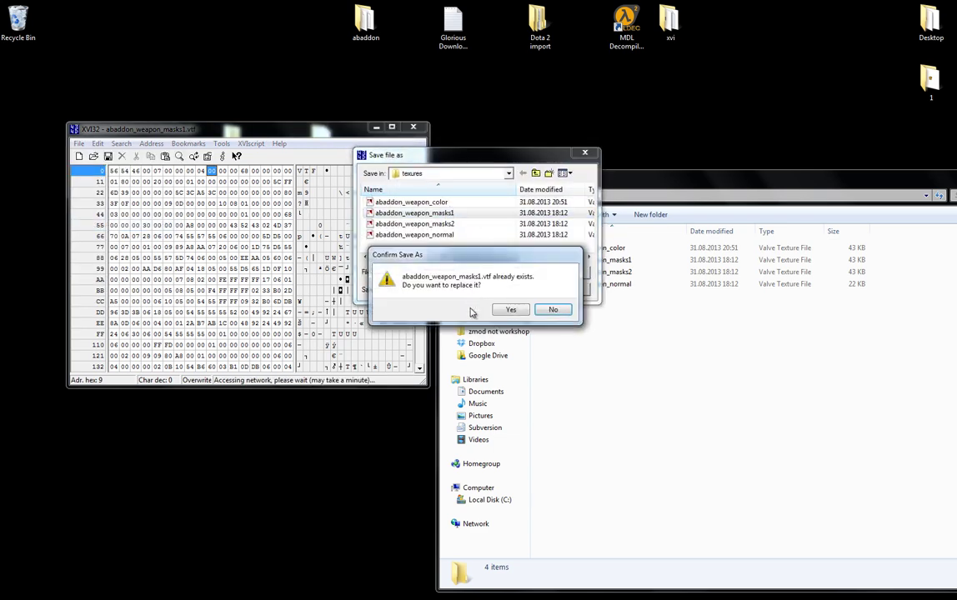
{"action": "left_click", "coordinate": [509, 309]}
Open abaddon_weapon_masks2.vtf, edit its offset-8 version byte, and save over the original file
{"action": "left_click", "coordinate": [79, 144]}
{"action": "left_click", "coordinate": [98, 169]}
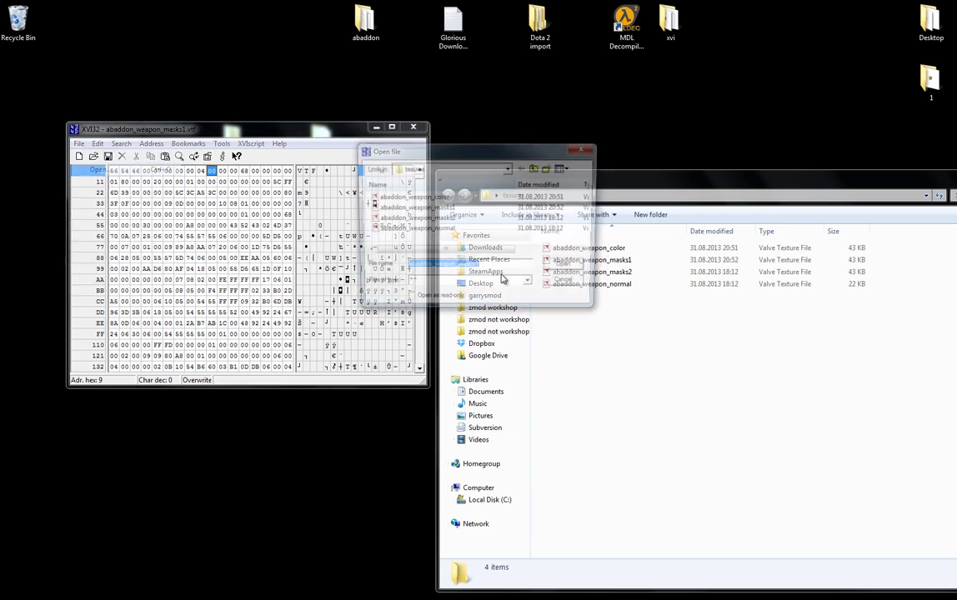
{"action": "double_click", "coordinate": [413, 215]}
{"action": "left_click", "coordinate": [201, 171]}
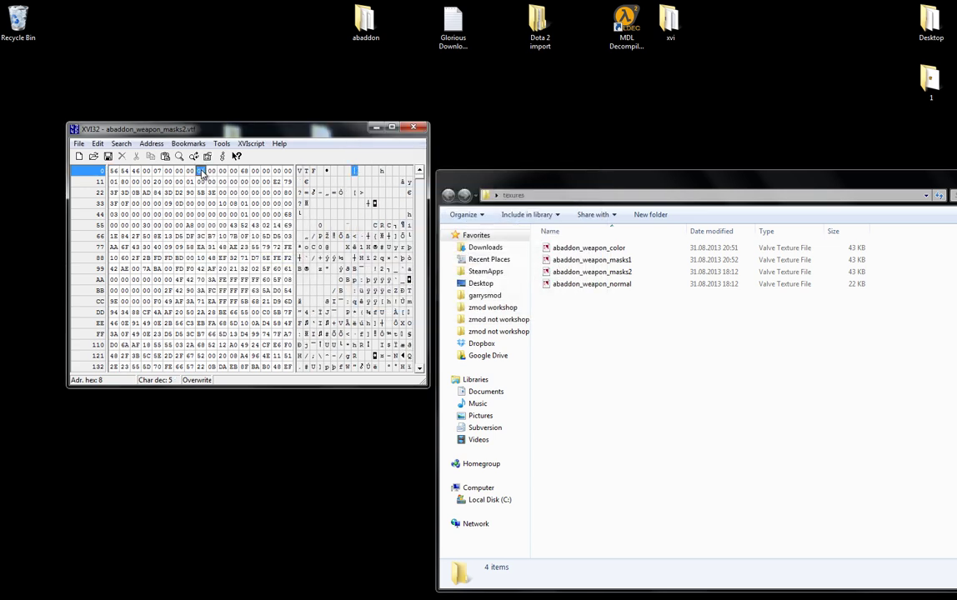
{"action": "type", "text": "94"}
{"action": "left_click", "coordinate": [204, 171]}
{"action": "left_click", "coordinate": [209, 172]}
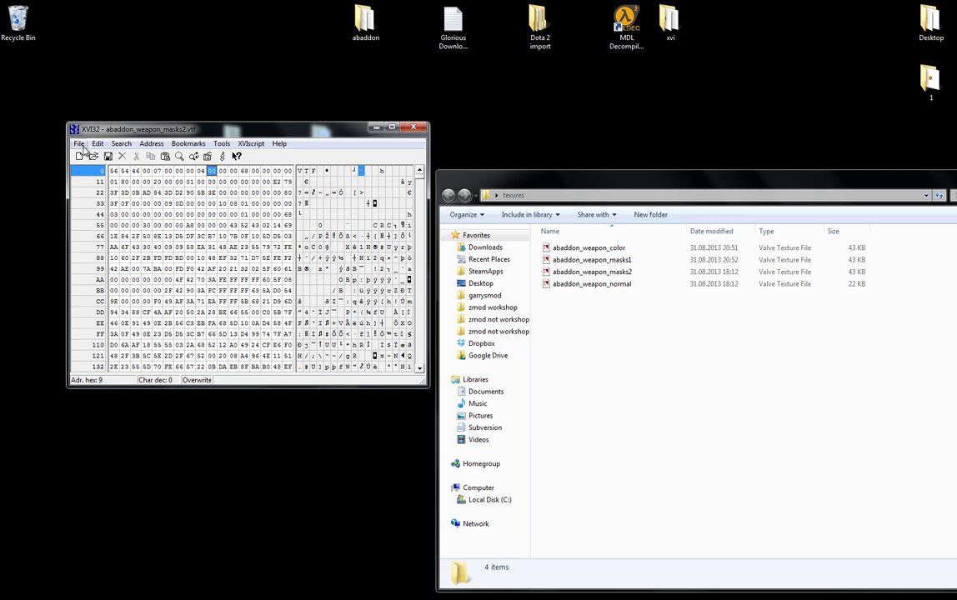
{"action": "left_click", "coordinate": [98, 143]}
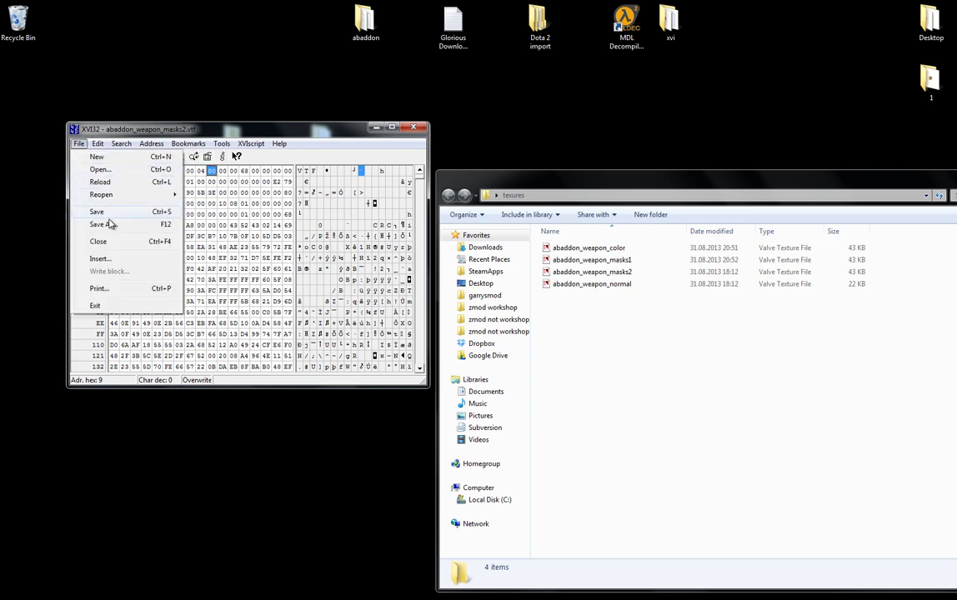
{"action": "left_click", "coordinate": [116, 221]}
{"action": "left_click", "coordinate": [414, 224]}
{"action": "left_click", "coordinate": [567, 271]}
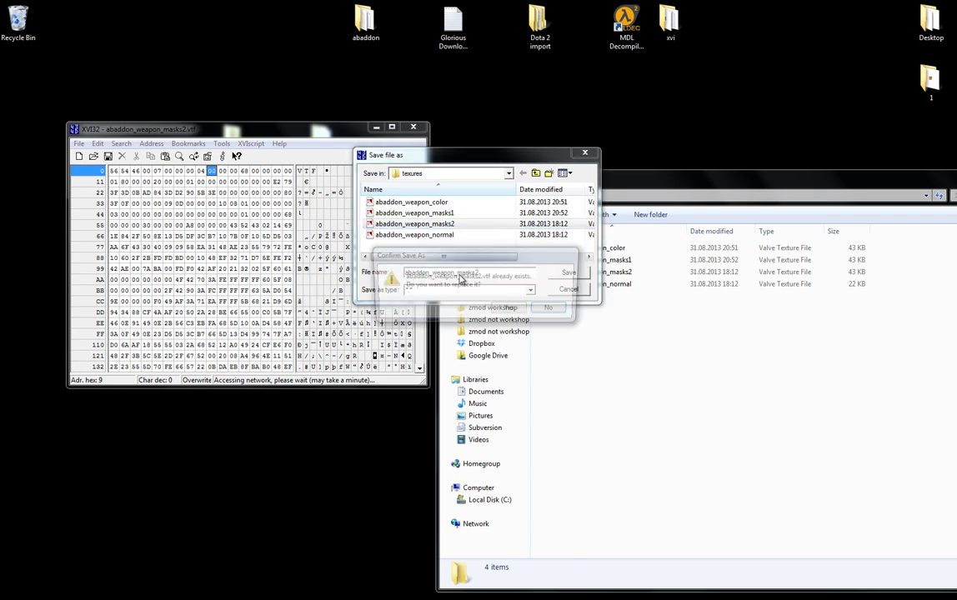
{"action": "left_click", "coordinate": [510, 310]}
Open abaddon_weapon_normal.vtf and change its byte at offset 8 to 04
{"action": "left_click", "coordinate": [79, 143]}
{"action": "left_click", "coordinate": [94, 167]}
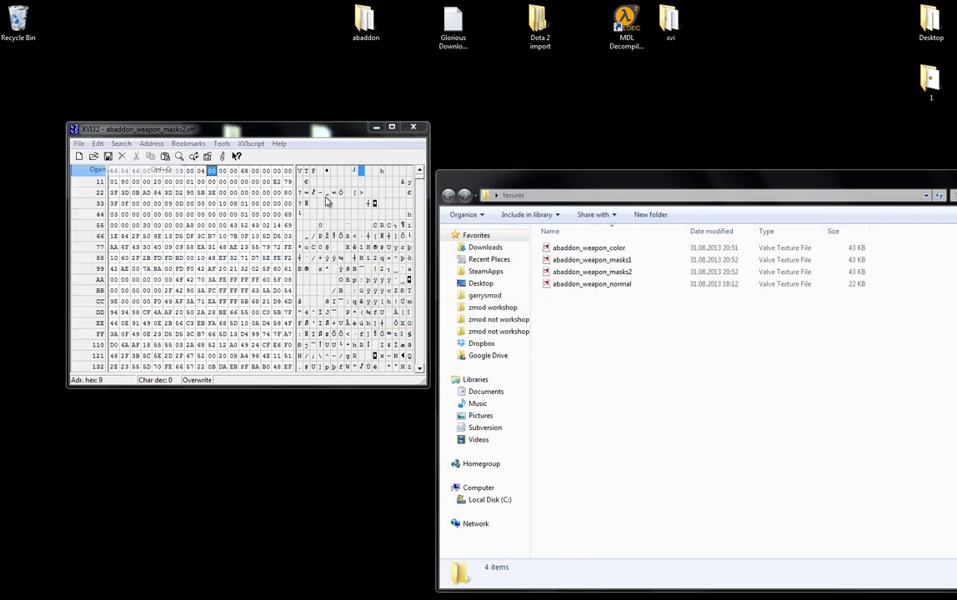
{"action": "left_click", "coordinate": [441, 231]}
{"action": "left_click", "coordinate": [566, 268]}
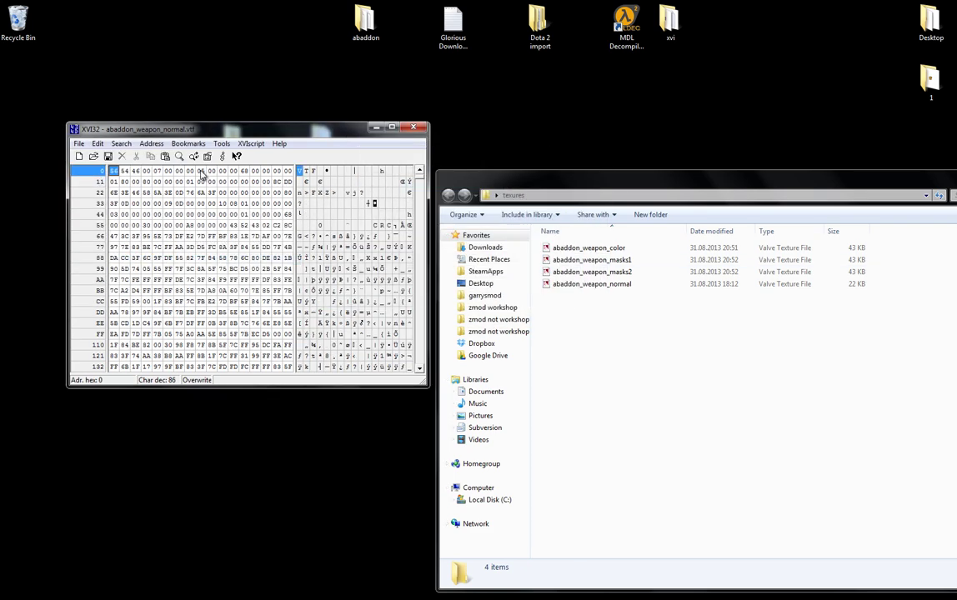
{"action": "left_click", "coordinate": [200, 171]}
{"action": "type", "text": "0"}
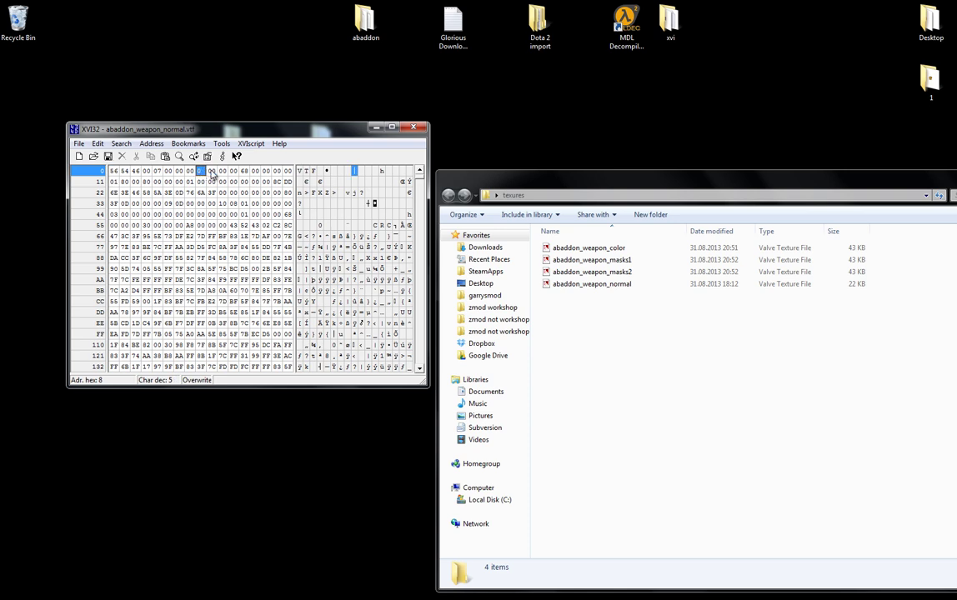
{"action": "type", "text": "4"}
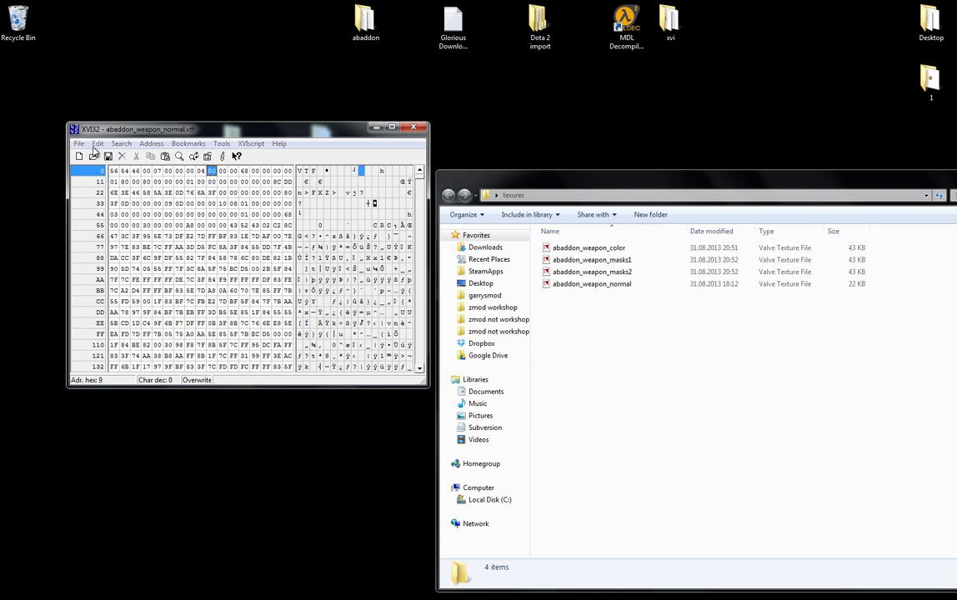
Close XVI32 and confirm abaddon_weapon_color and abaddon_weapon_masks1 now load in VTFEdit
{"action": "left_click", "coordinate": [421, 130]}
{"action": "left_click_drag", "start_coordinate": [642, 197], "coordinate": [511, 166]}
{"action": "left_click_drag", "start_coordinate": [492, 281], "coordinate": [458, 204]}
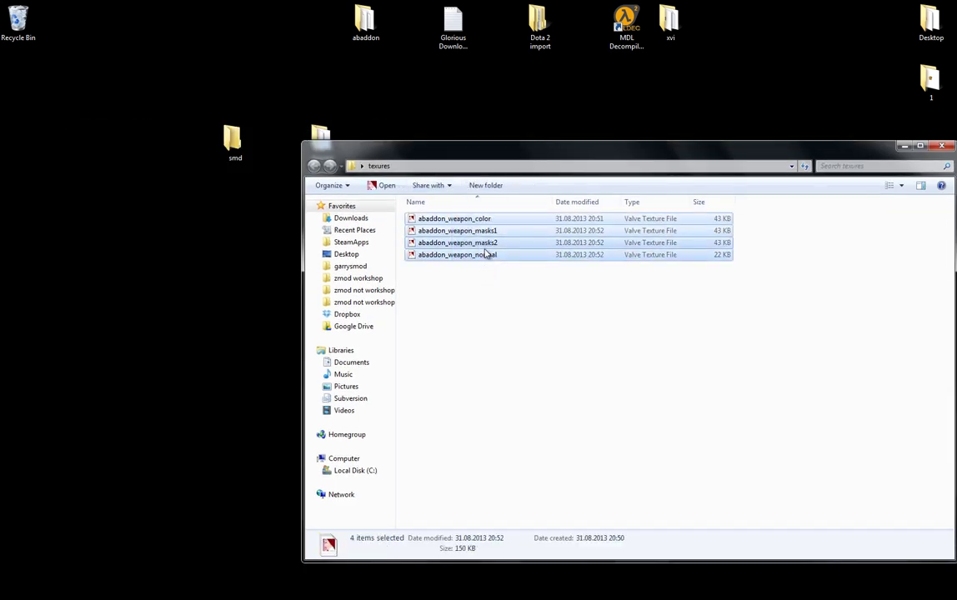
{"action": "left_click", "coordinate": [486, 230]}
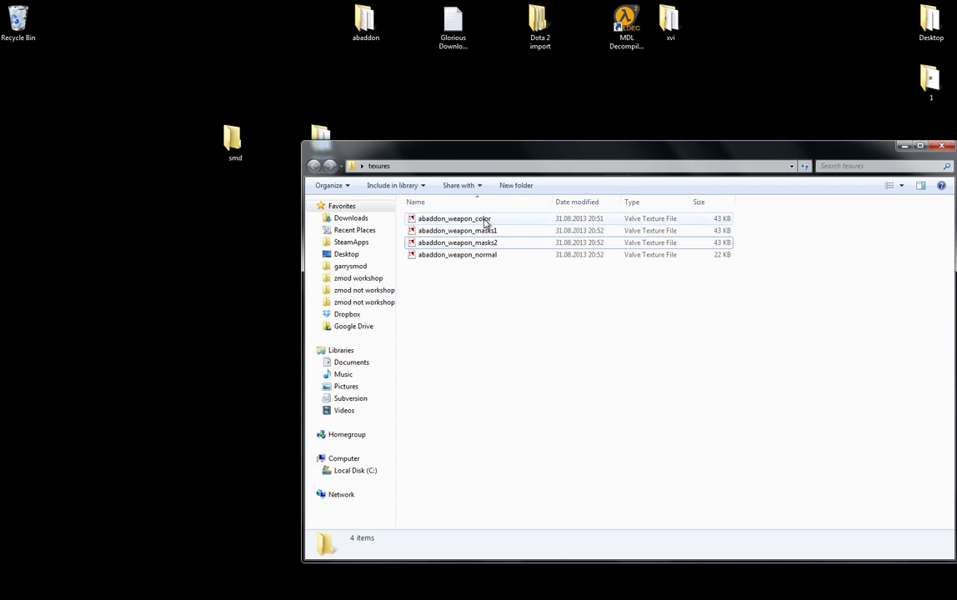
{"action": "double_click", "coordinate": [485, 220]}
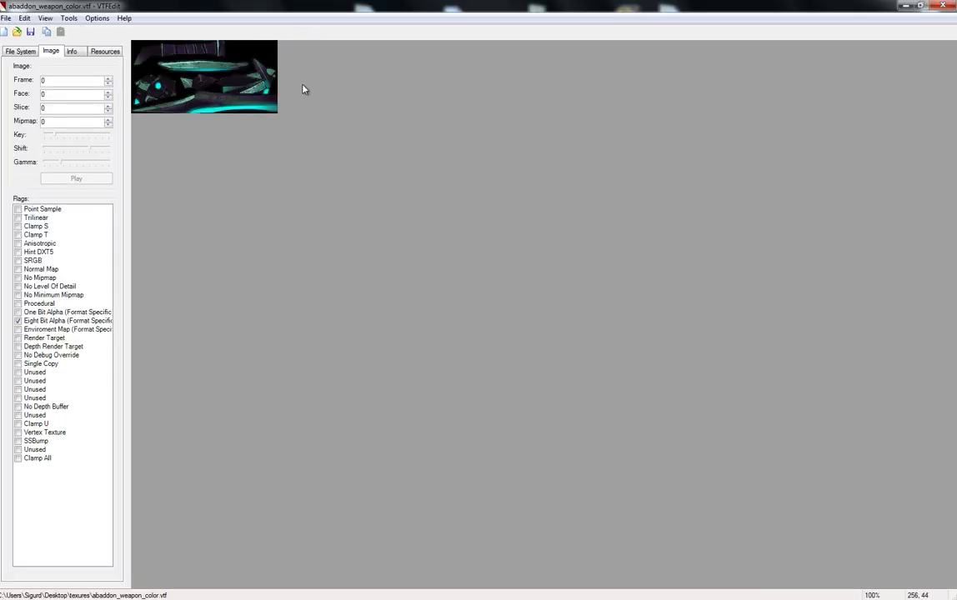
{"action": "left_click", "coordinate": [944, 5]}
{"action": "left_click", "coordinate": [466, 230]}
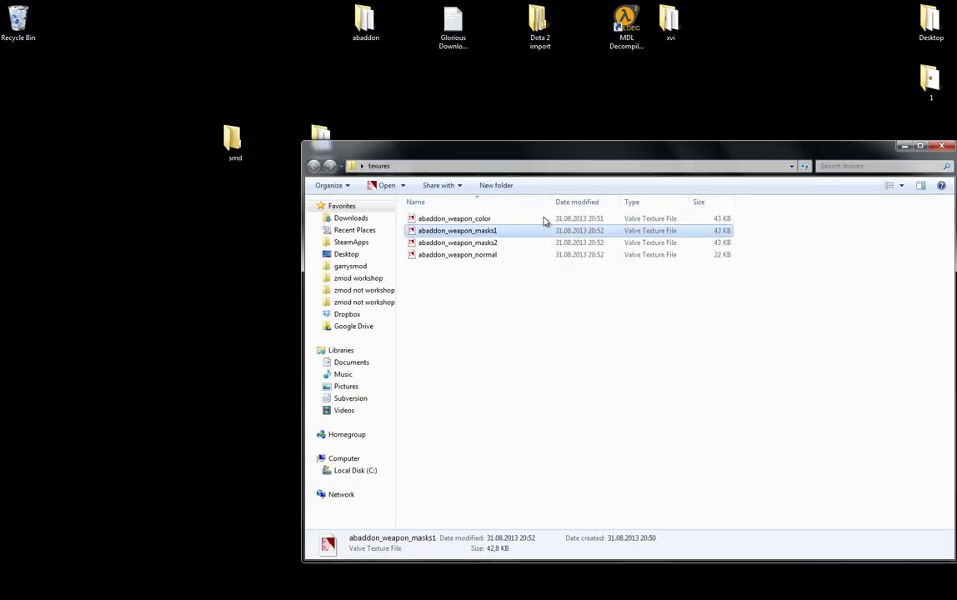
{"action": "key", "text": "Return"}
{"action": "left_click", "coordinate": [944, 5]}
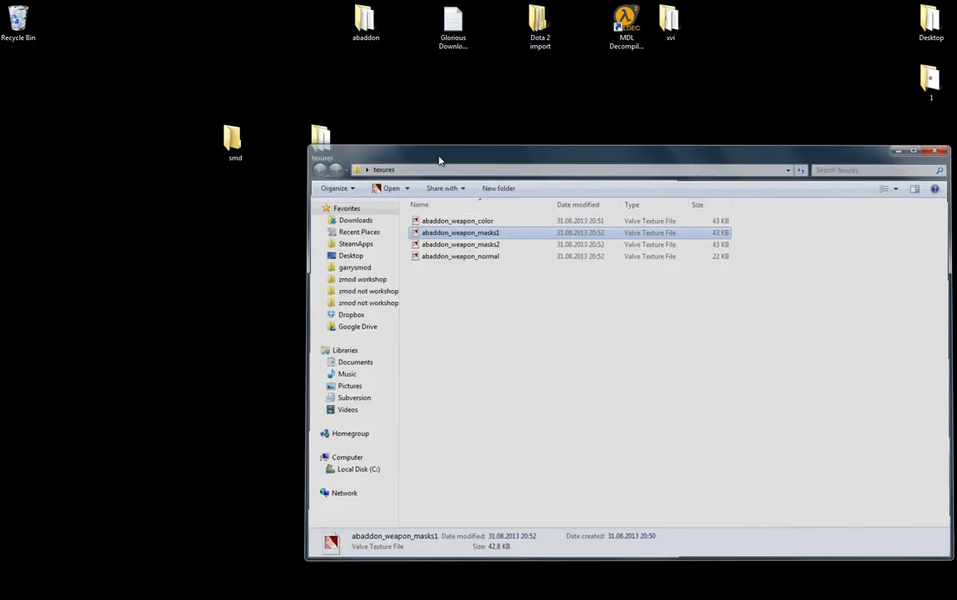
Close the textures folder window, then open and close the smd folder
{"action": "key", "text": "alt+F4"}
{"action": "left_click_drag", "start_coordinate": [320, 141], "coordinate": [278, 143]}
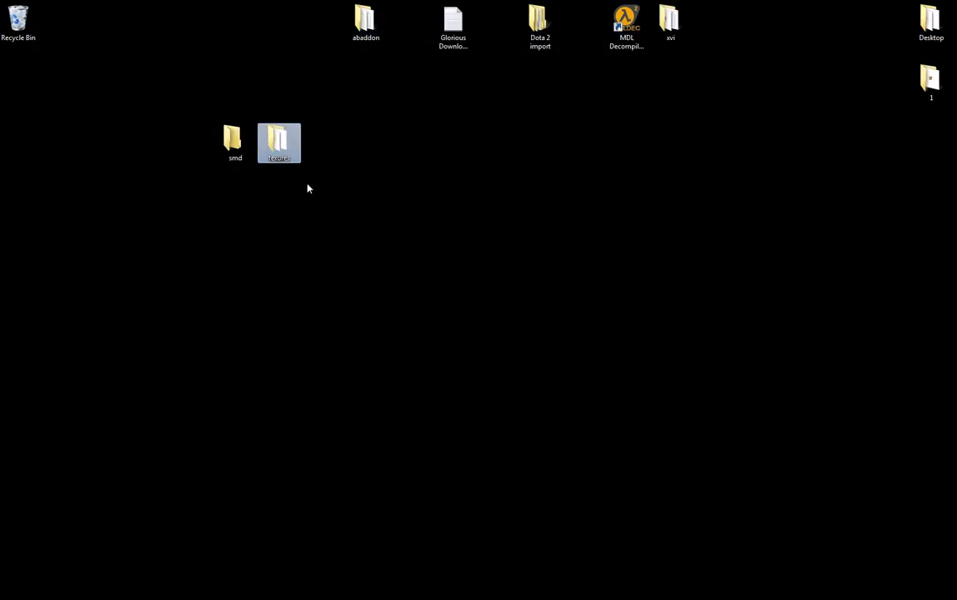
{"action": "double_click", "coordinate": [236, 146]}
{"action": "key", "text": "alt+F4"}
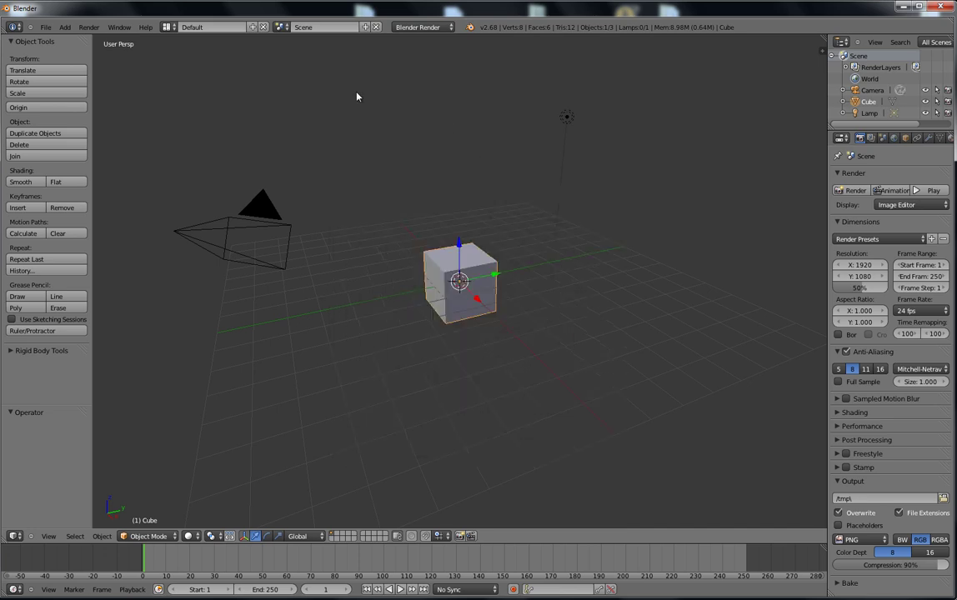
Import weapon_model.dmx.smd from Desktop\smd via the Source Engine importer, then orbit to view the sword
{"action": "left_click", "coordinate": [46, 27]}
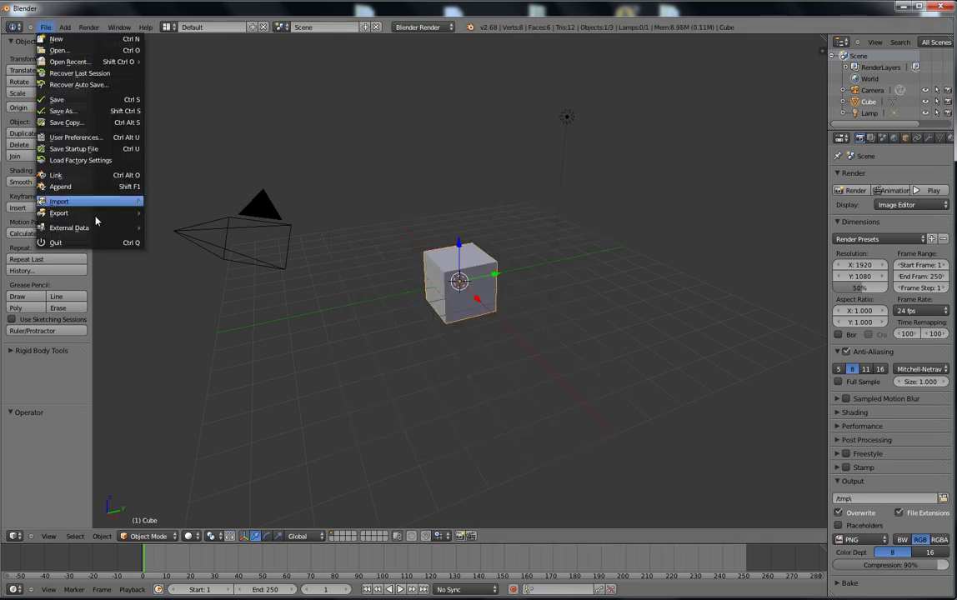
{"action": "mouse_move", "coordinate": [95, 219]}
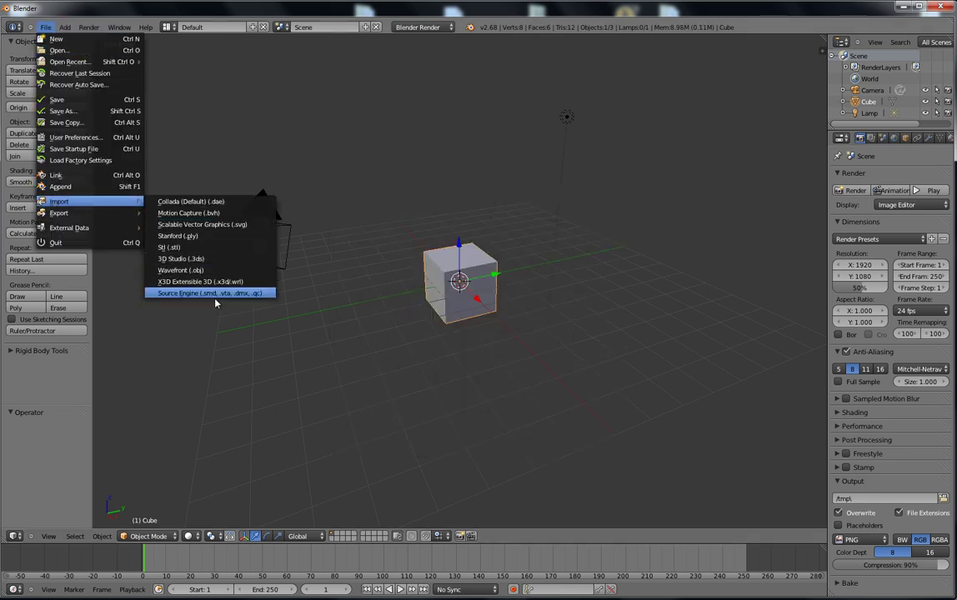
{"action": "left_click", "coordinate": [199, 270]}
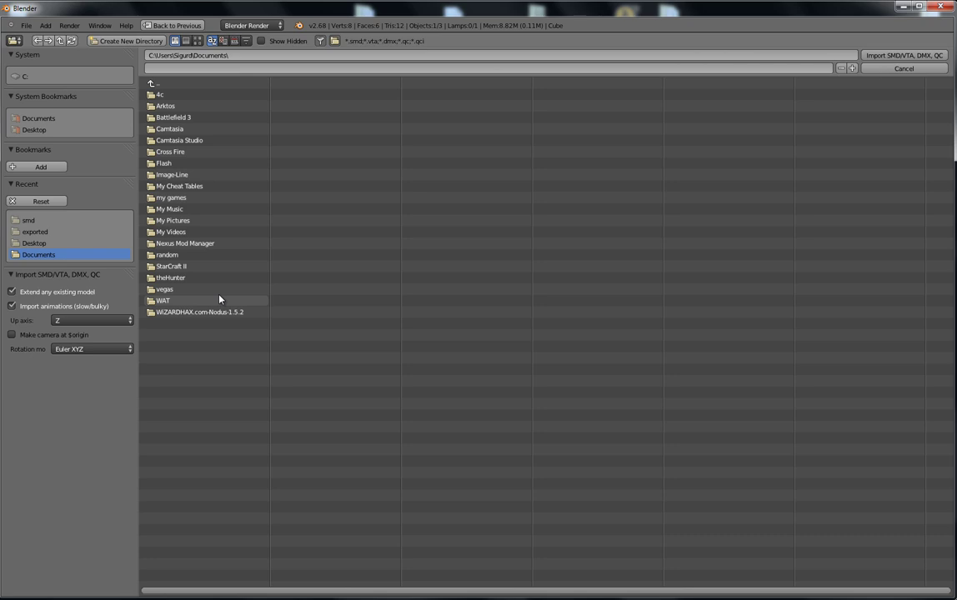
{"action": "left_click", "coordinate": [35, 130]}
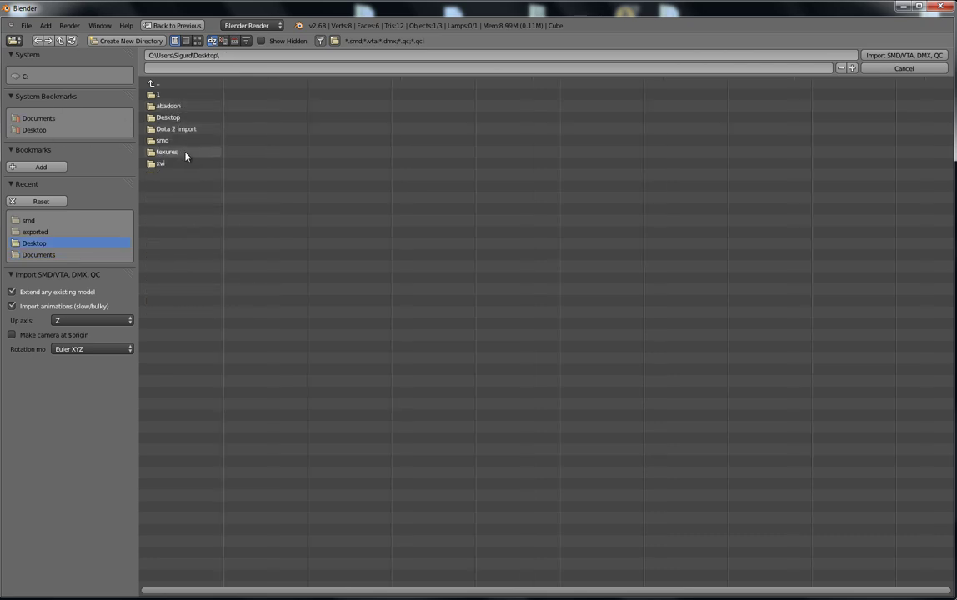
{"action": "left_click", "coordinate": [164, 138]}
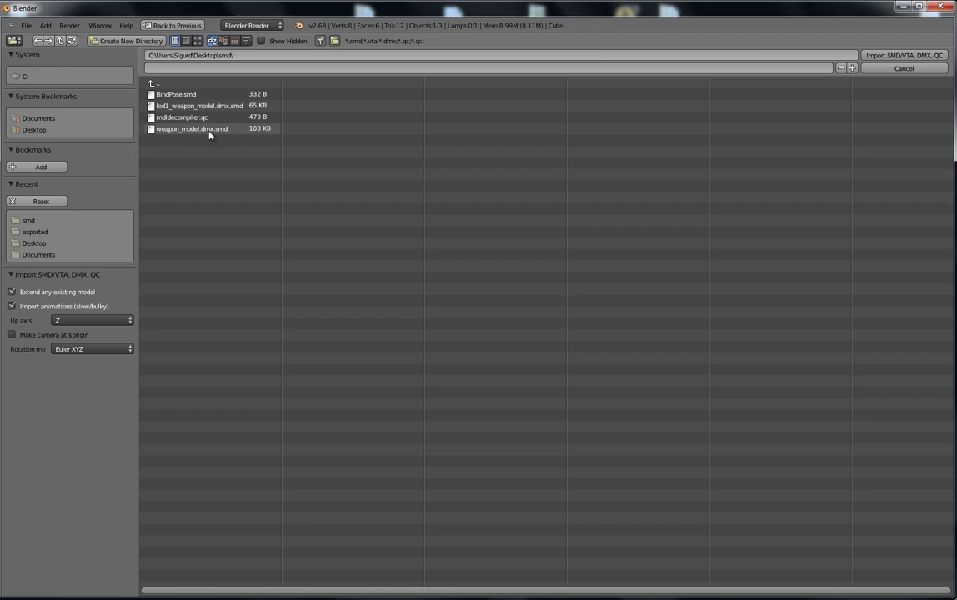
{"action": "double_click", "coordinate": [190, 130]}
{"action": "scroll", "coordinate": [416, 230], "scroll_direction": "down", "scroll_amount": 10}
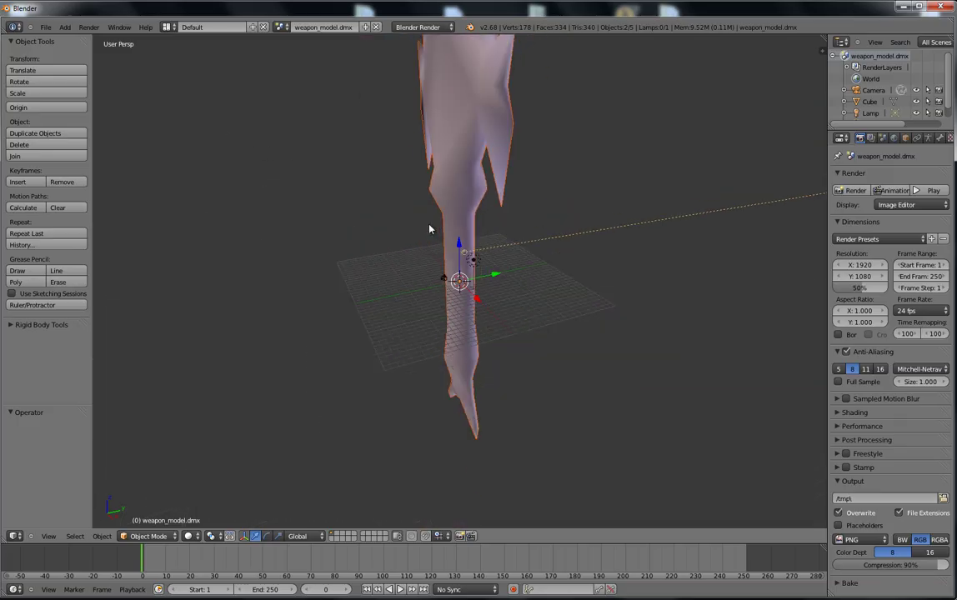
{"action": "mouse_move", "coordinate": [552, 234]}
{"action": "middle_mouse_down"}
{"action": "mouse_move", "coordinate": [662, 224]}
{"action": "mouse_move", "coordinate": [551, 228]}
{"action": "middle_mouse_up"}
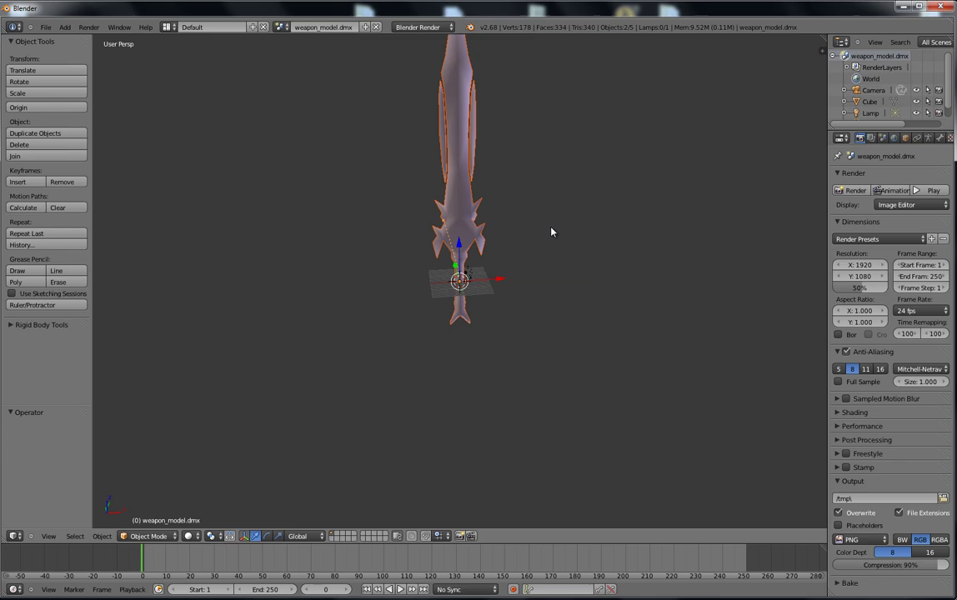
Close Blender and launch StudioCompiler from the Start menu
{"action": "left_click", "coordinate": [950, 8]}
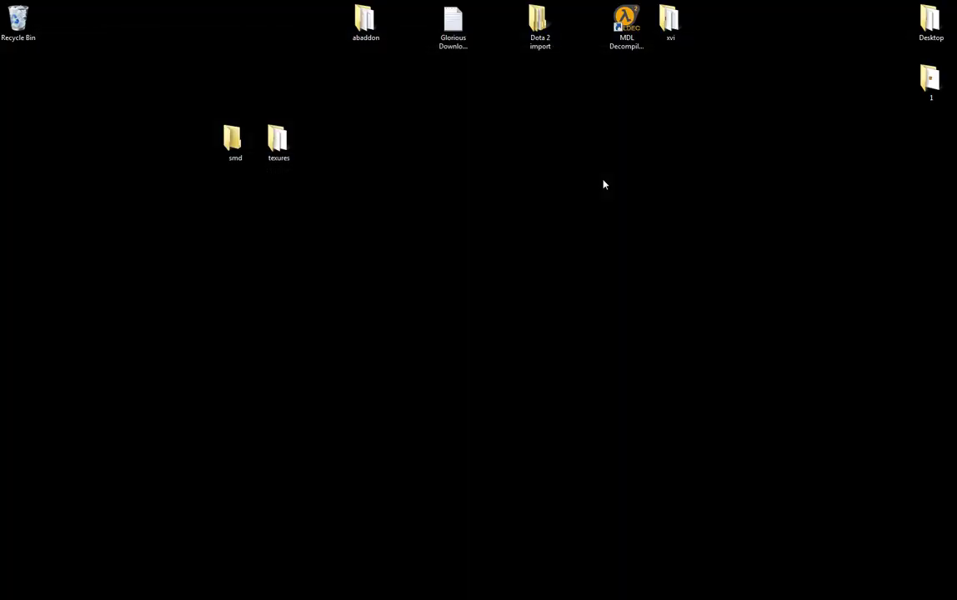
{"action": "left_click", "coordinate": [191, 456]}
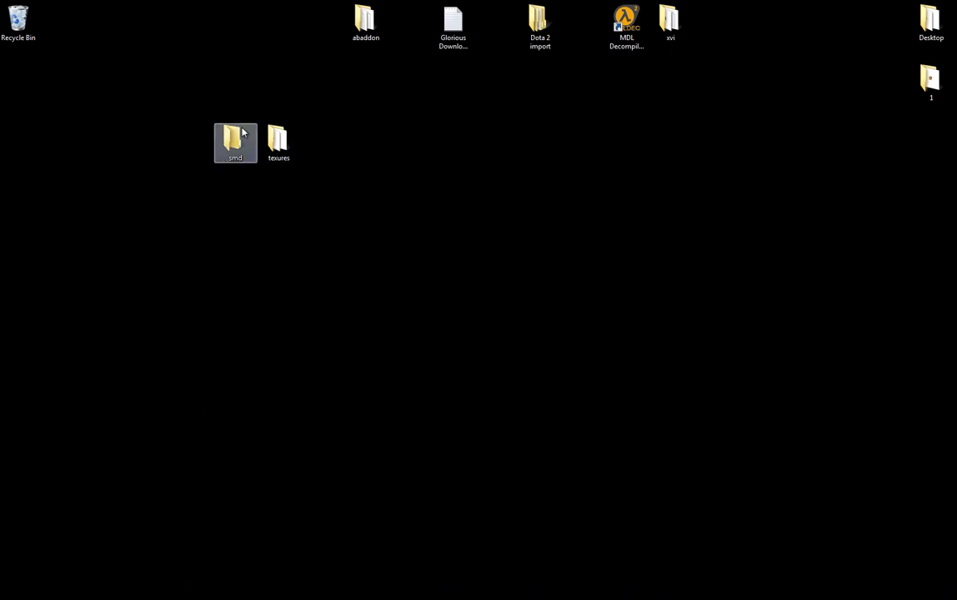
{"action": "left_click_drag", "start_coordinate": [203, 99], "coordinate": [512, 259]}
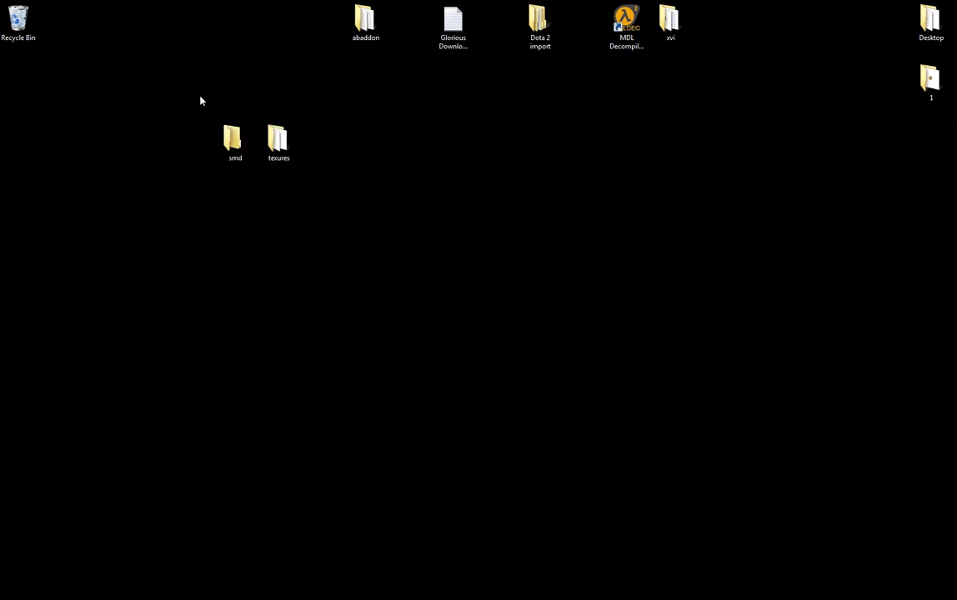
{"action": "left_click_drag", "start_coordinate": [185, 90], "coordinate": [463, 254]}
{"action": "left_click", "coordinate": [464, 254]}
{"action": "left_click", "coordinate": [12, 590]}
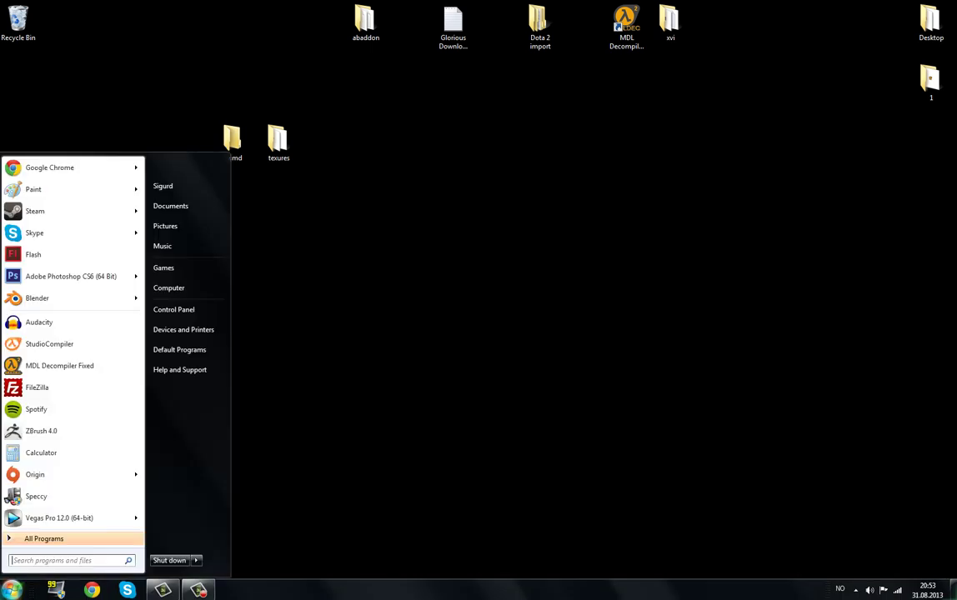
{"action": "mouse_move", "coordinate": [81, 306]}
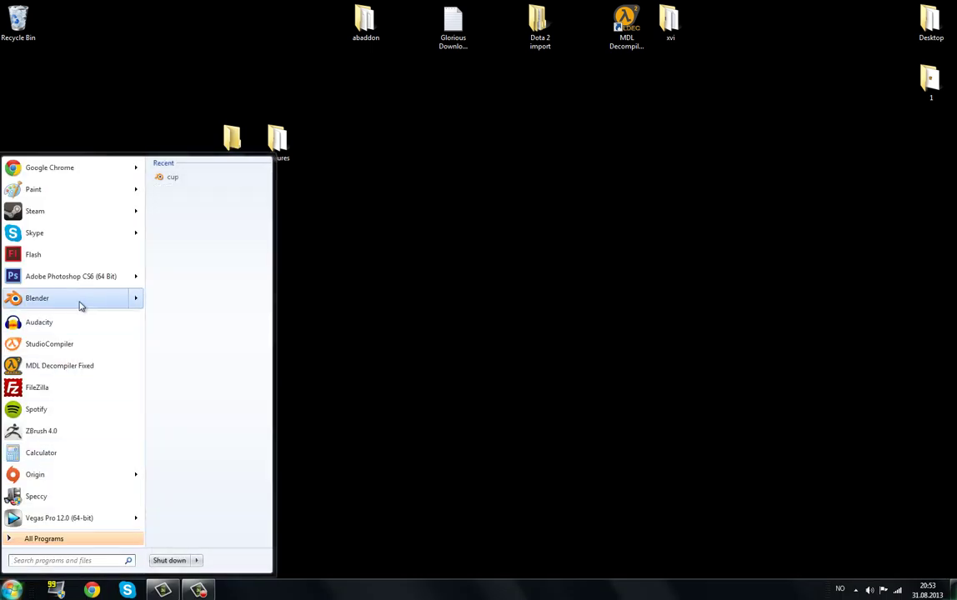
{"action": "left_click", "coordinate": [91, 346]}
Reposition the StudioCompiler window, close it, and clear the desktop folder selection
{"action": "left_click_drag", "start_coordinate": [536, 129], "coordinate": [514, 138]}
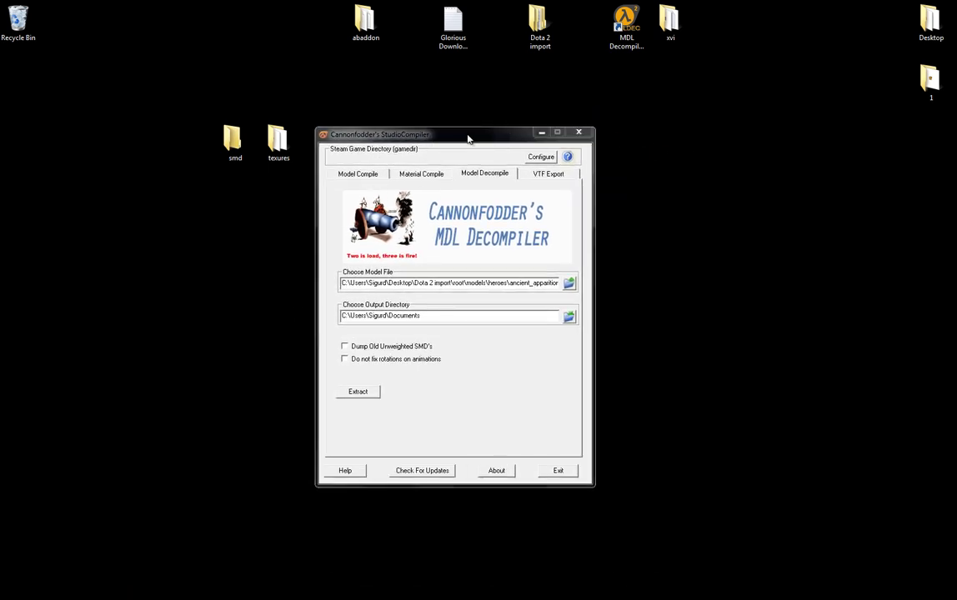
{"action": "left_click_drag", "start_coordinate": [468, 138], "coordinate": [478, 142]}
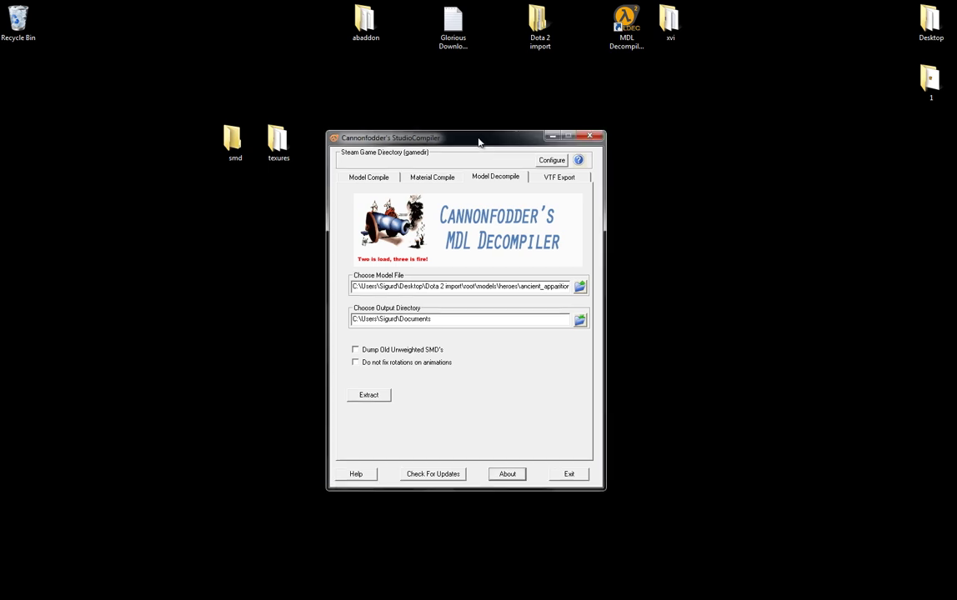
{"action": "left_click_drag", "start_coordinate": [591, 135], "coordinate": [611, 131]}
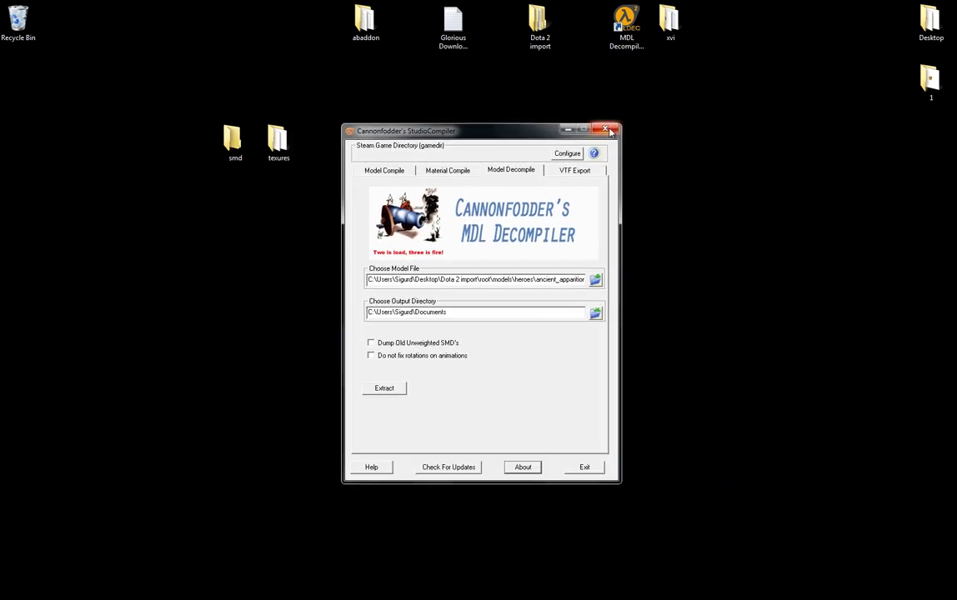
{"action": "left_click", "coordinate": [611, 131]}
{"action": "left_click_drag", "start_coordinate": [310, 99], "coordinate": [219, 188]}
{"action": "left_click", "coordinate": [254, 214]}
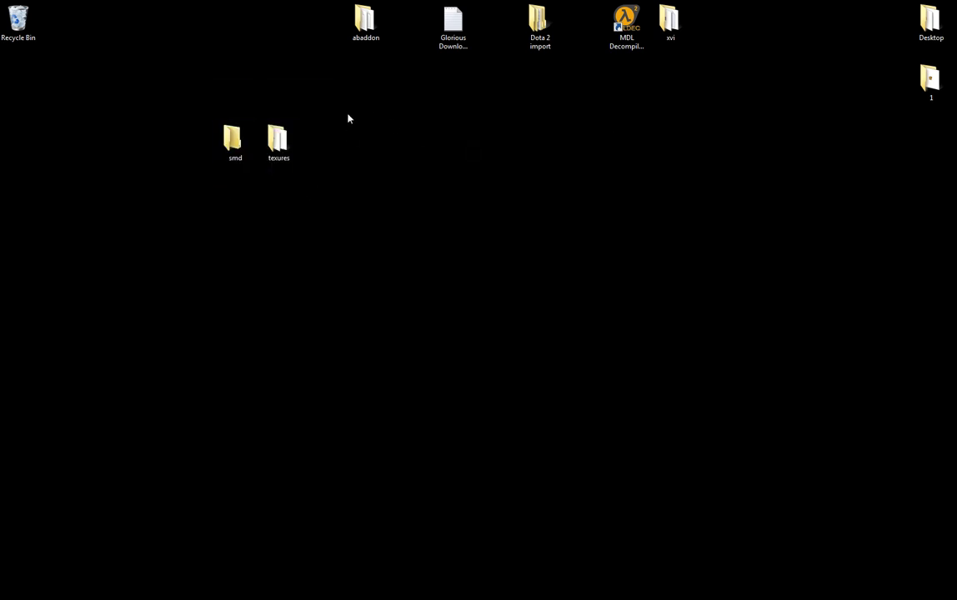
{"action": "mouse_move", "coordinate": [350, 64]}
{"action": "left_mouse_down"}
{"action": "mouse_move", "coordinate": [179, 213]}
{"action": "mouse_move", "coordinate": [178, 251]}
{"action": "mouse_move", "coordinate": [325, 94]}
{"action": "mouse_move", "coordinate": [376, 77]}
{"action": "mouse_move", "coordinate": [175, 203]}
{"action": "mouse_move", "coordinate": [145, 271]}
{"action": "mouse_move", "coordinate": [339, 80]}
{"action": "left_mouse_up"}
{"action": "left_click", "coordinate": [339, 81]}
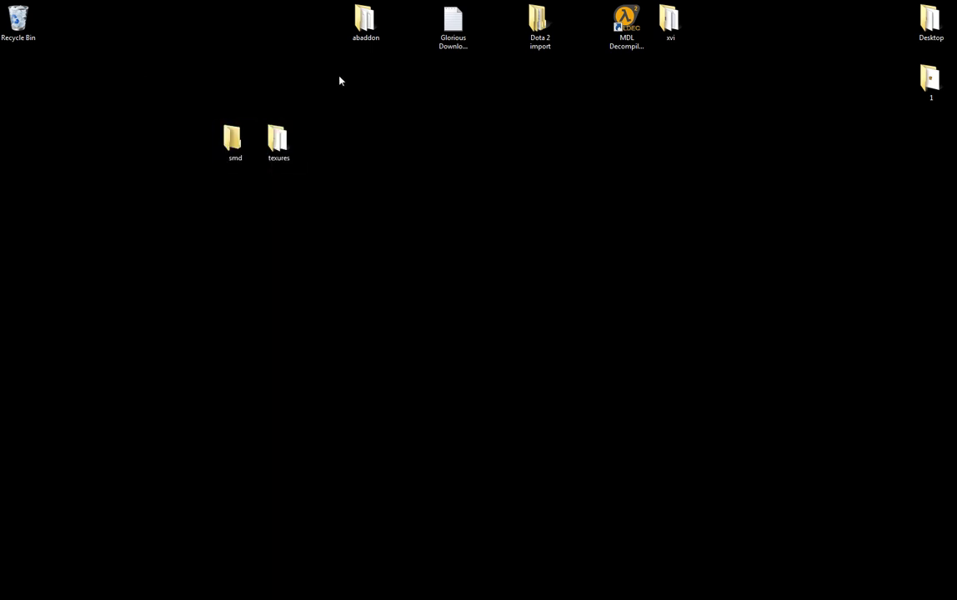